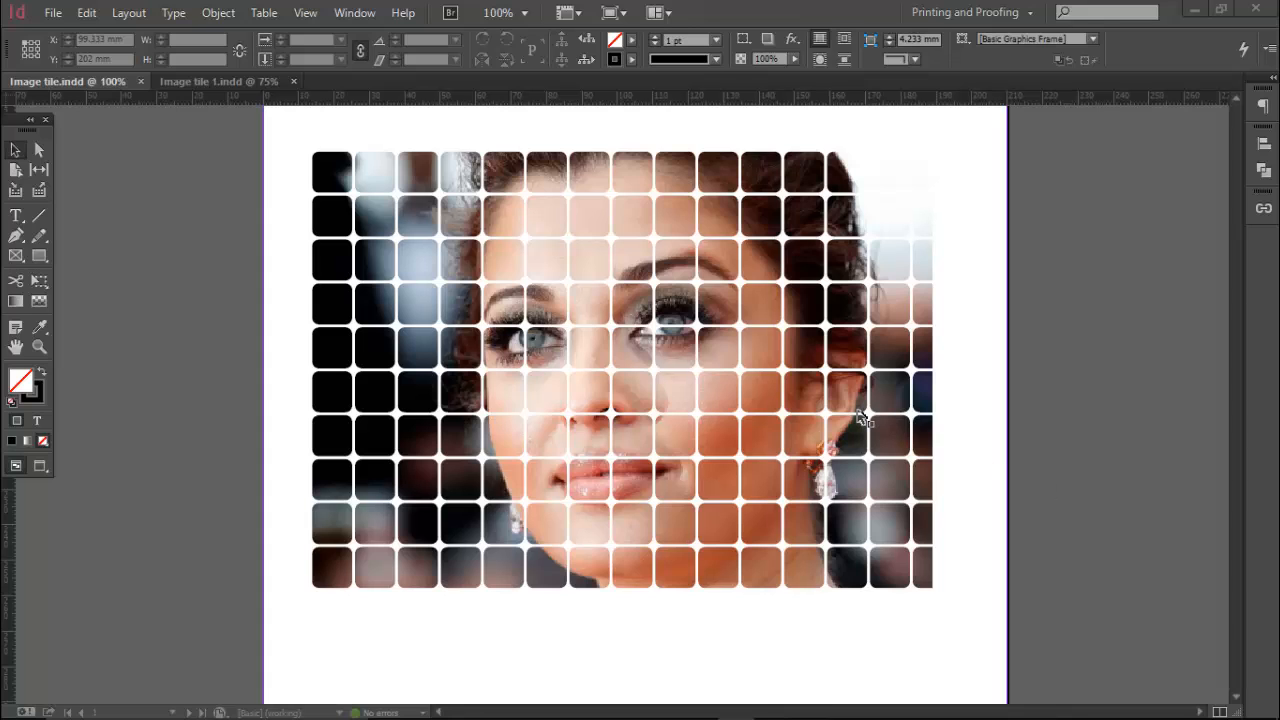
# Step: Move the lower tiled portrait slightly down and to the right on the page, and deselect it
pyautogui.click(862, 418)
pyautogui.moveTo(752, 432); pyautogui.dragTo(806, 500)
pyautogui.click(1078, 442)
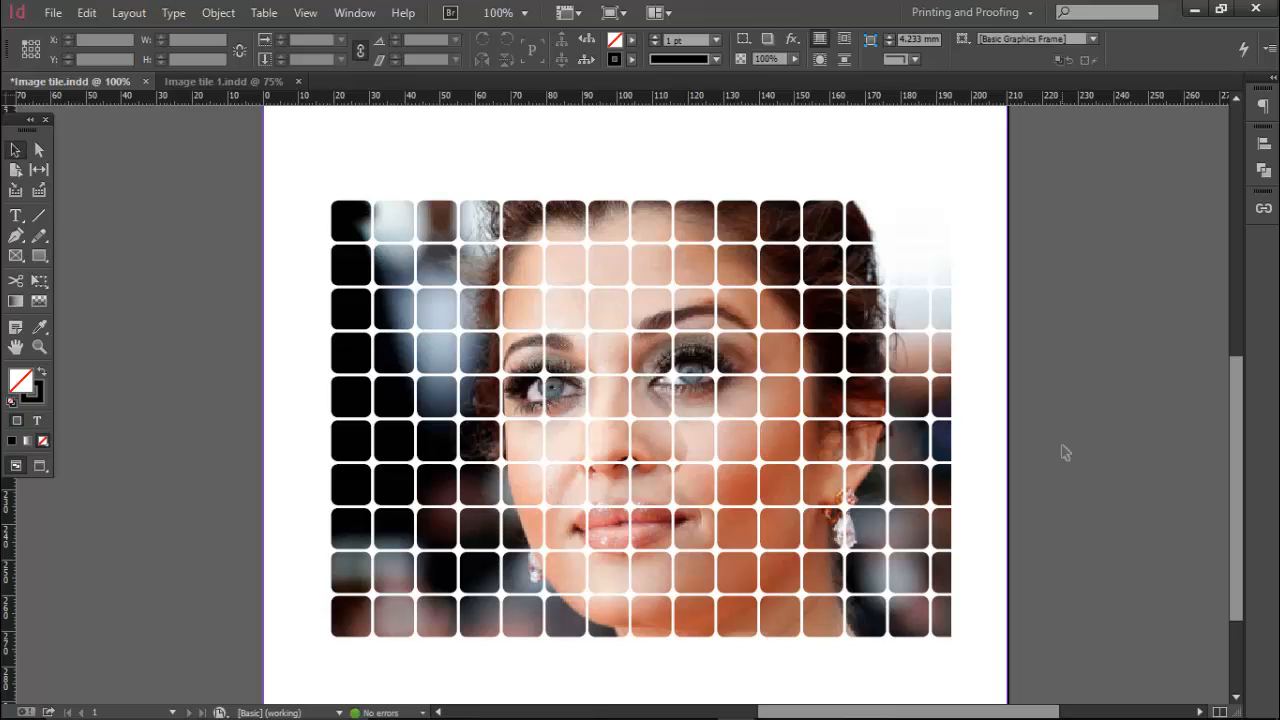
# Step: Examine the rounded-tile effect on the two portraits in Image tile.indd up close
pyautogui.click(39, 346)
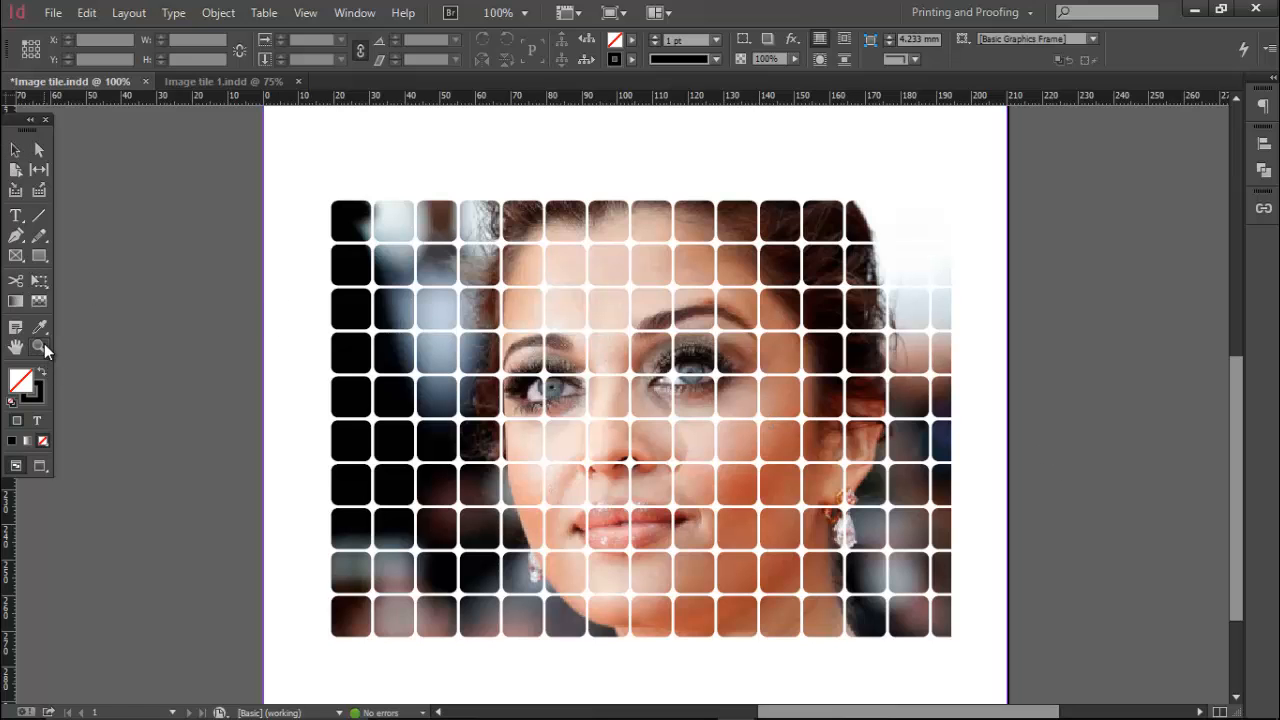
pyautogui.click(817, 505)
pyautogui.scroll(1, 683, 350)
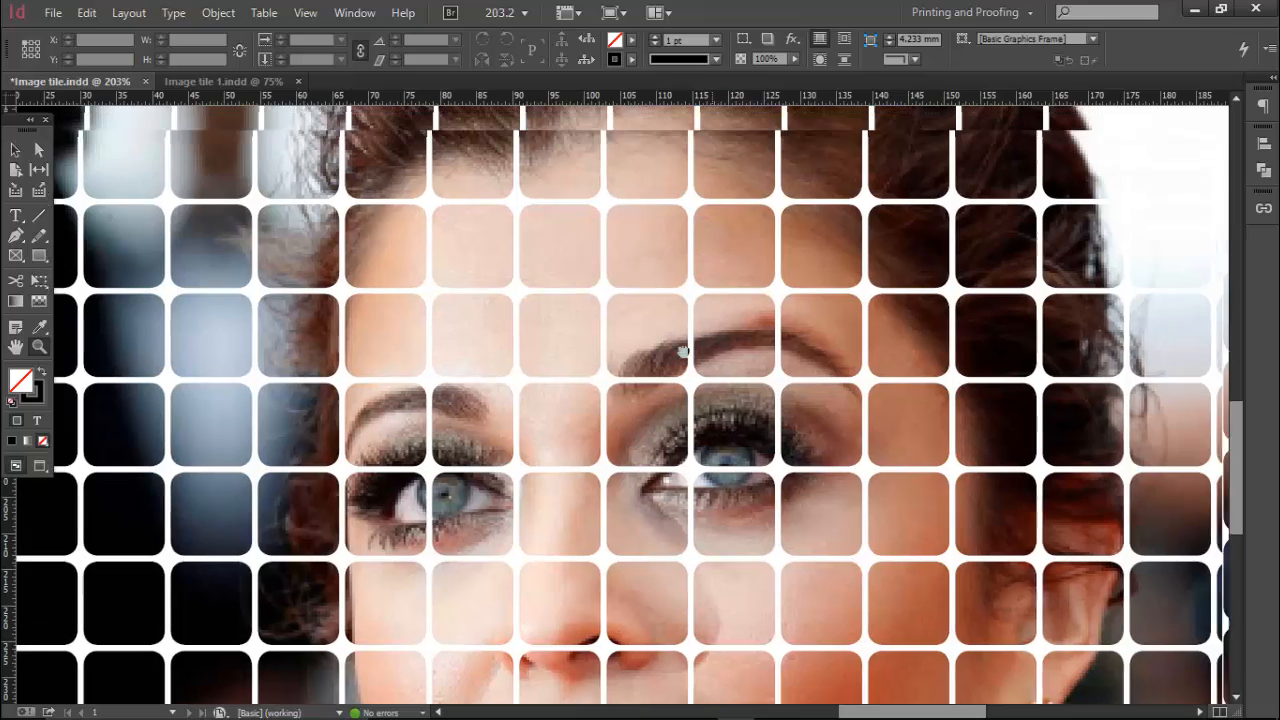
pyautogui.scroll(15, 683, 350)
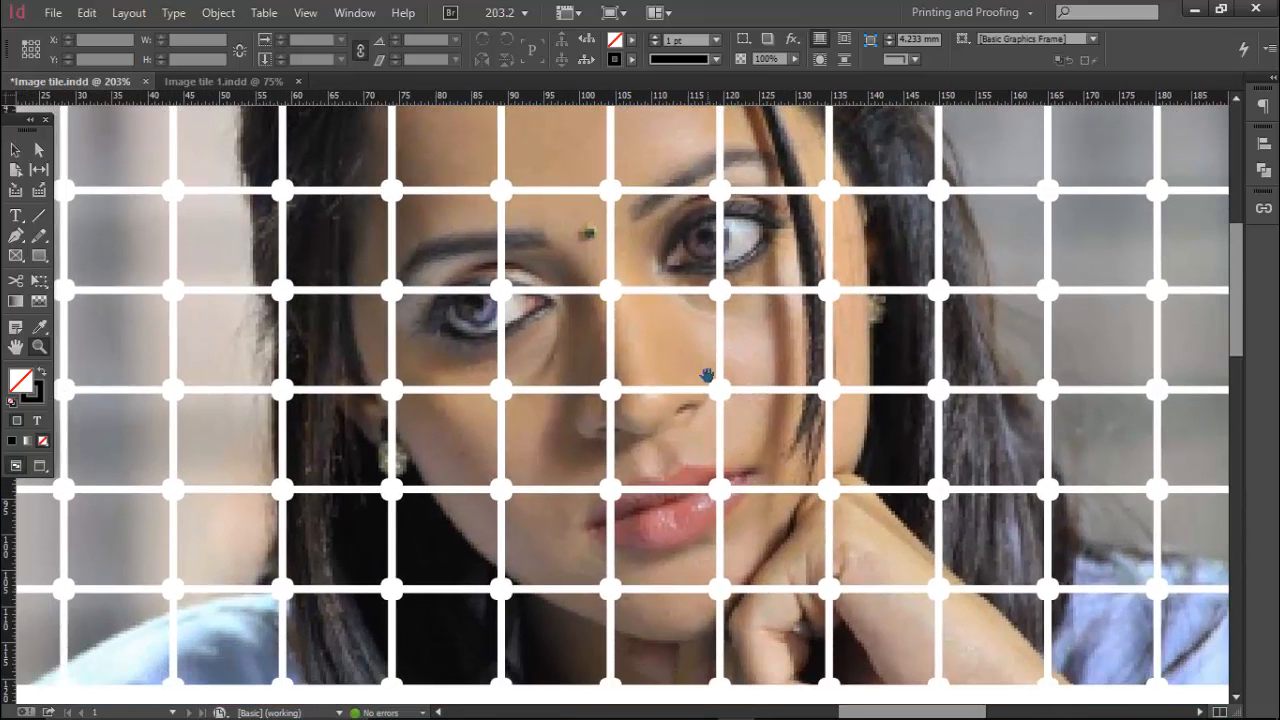
pyautogui.hotkey('ctrl', '-')
pyautogui.hotkey('ctrl', '-')
pyautogui.hotkey('ctrl', '-')
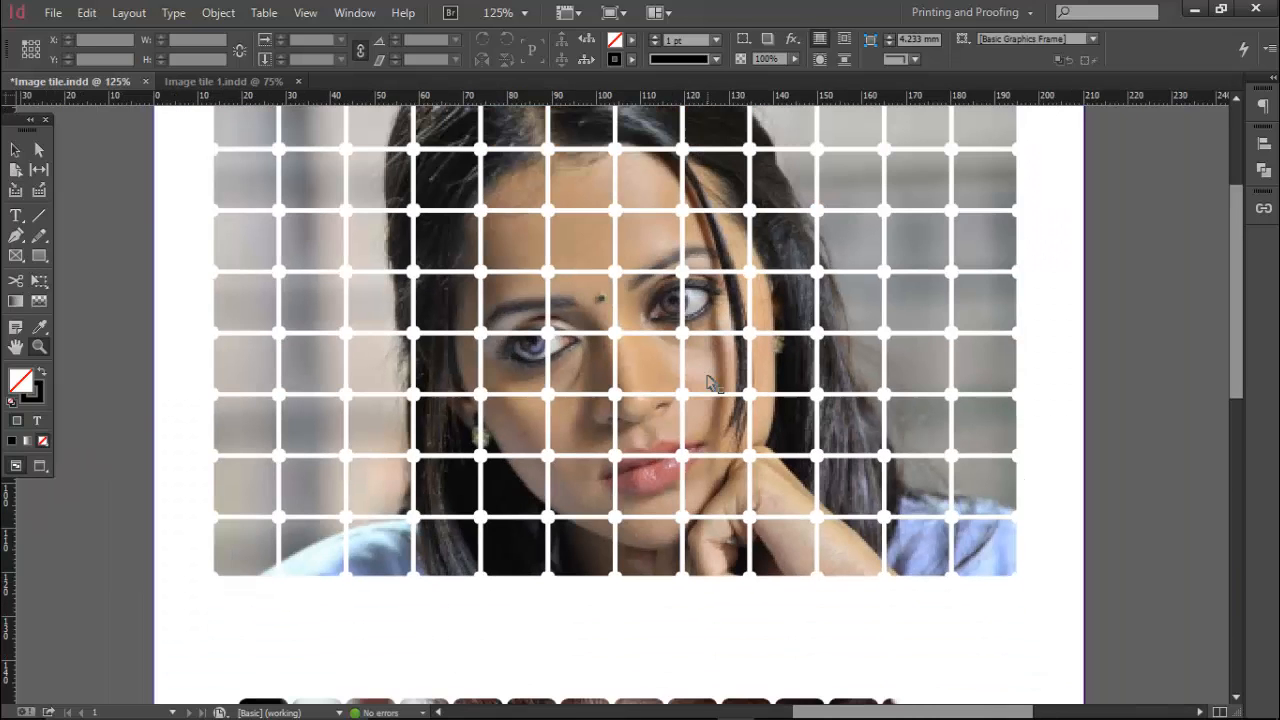
pyautogui.moveTo(708, 328); pyautogui.dragTo(701, 418)
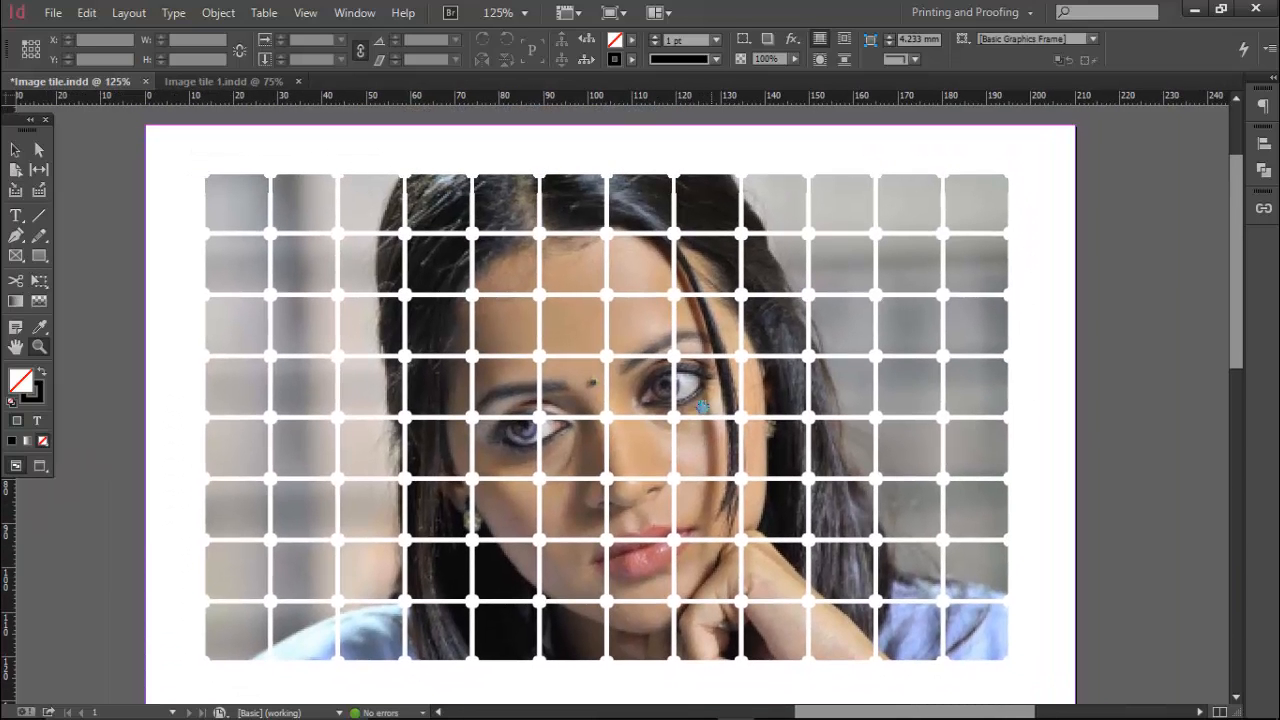
# Step: Examine the tiled advert layout in Image tile 1.indd and compare it with the portraits in Image tile.indd
pyautogui.click(224, 86)
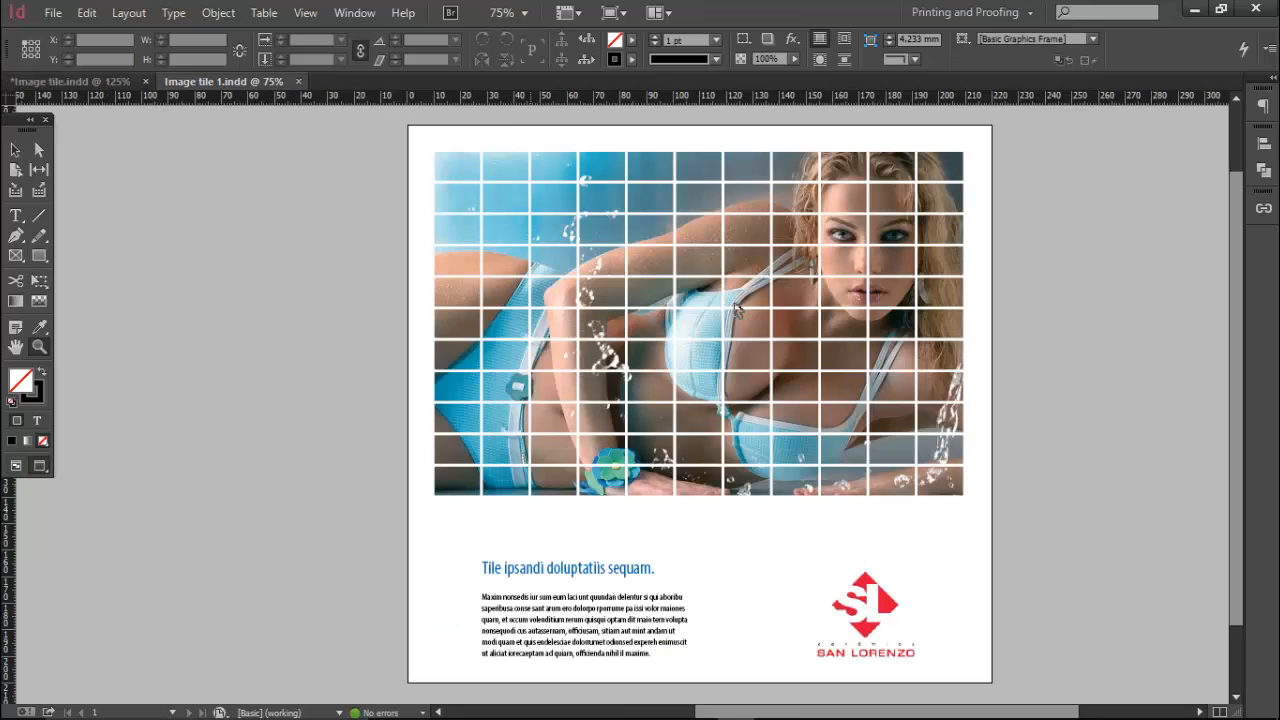
pyautogui.click(752, 345)
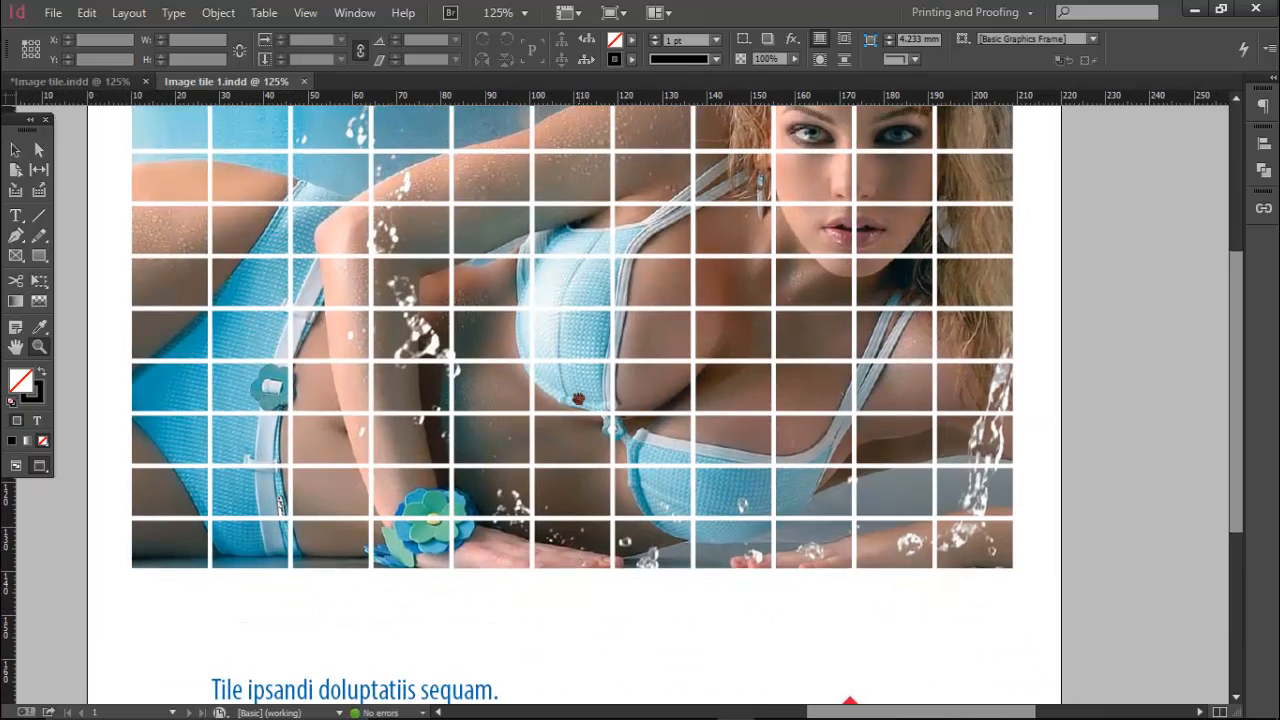
pyautogui.moveTo(578, 399); pyautogui.dragTo(557, 245)
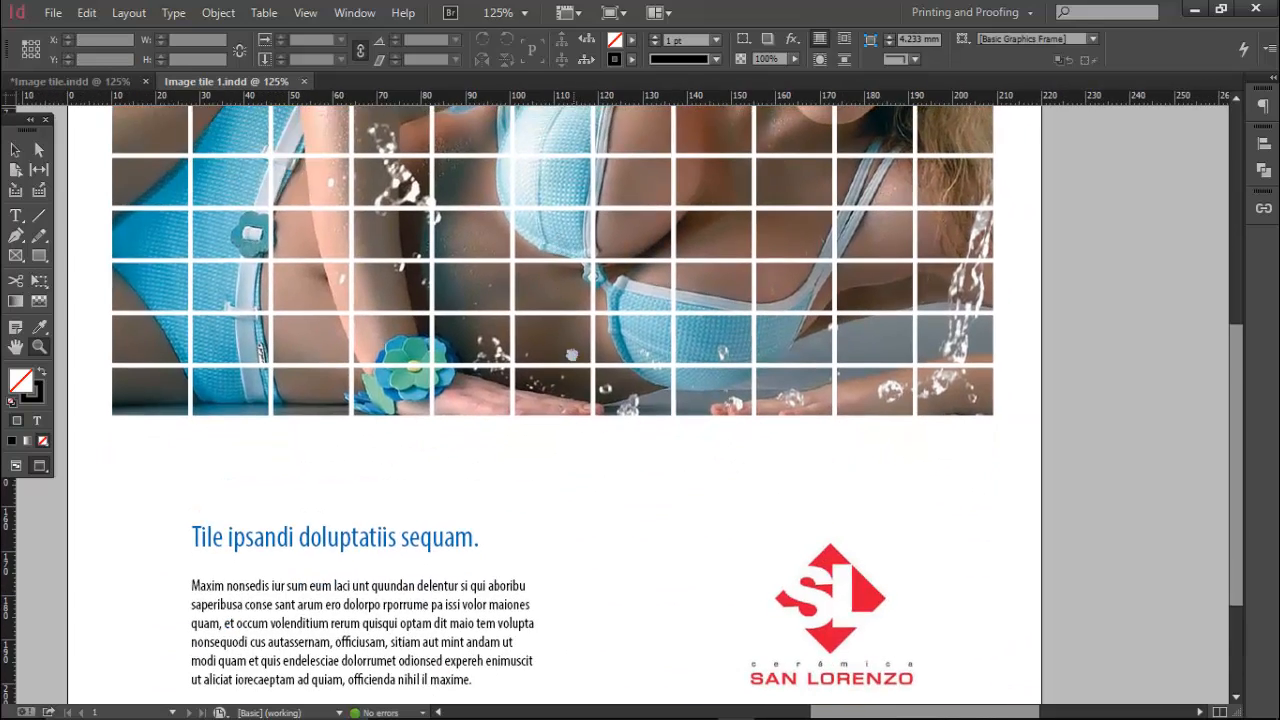
pyautogui.moveTo(568, 440); pyautogui.dragTo(583, 277)
pyautogui.click(54, 83)
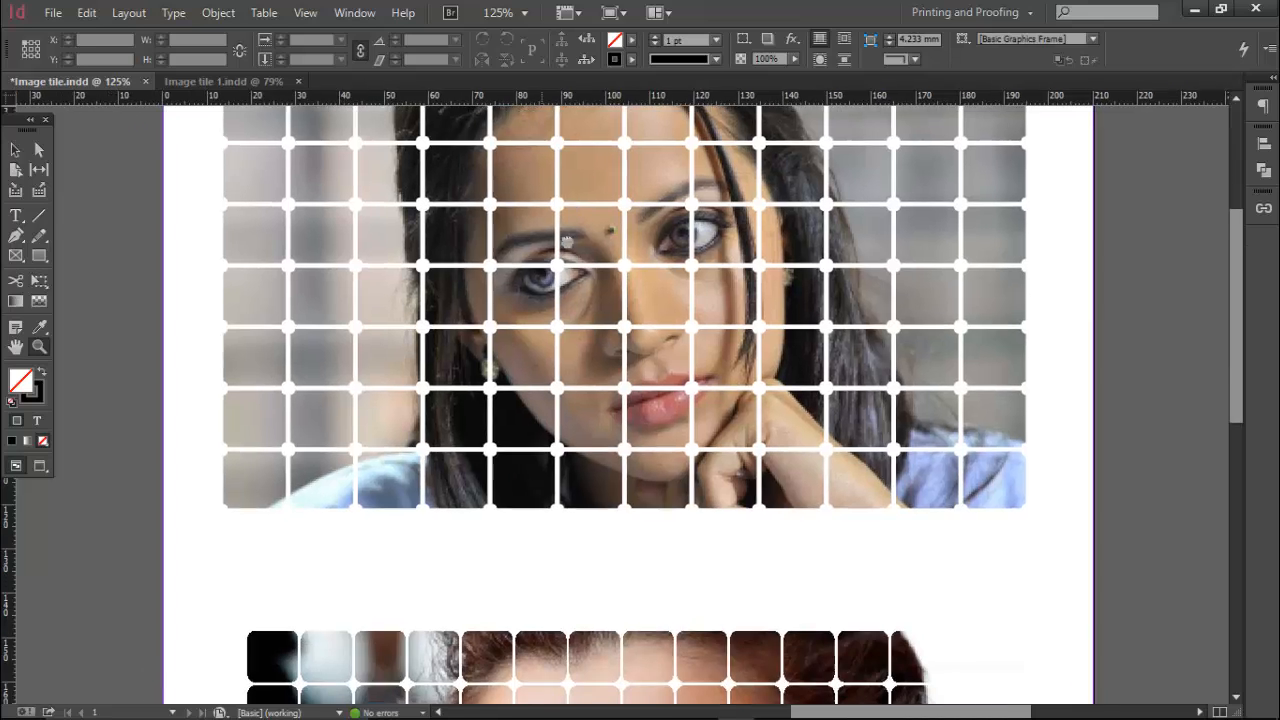
pyautogui.moveTo(540, 445); pyautogui.dragTo(563, 190)
pyautogui.moveTo(581, 402); pyautogui.dragTo(571, 154)
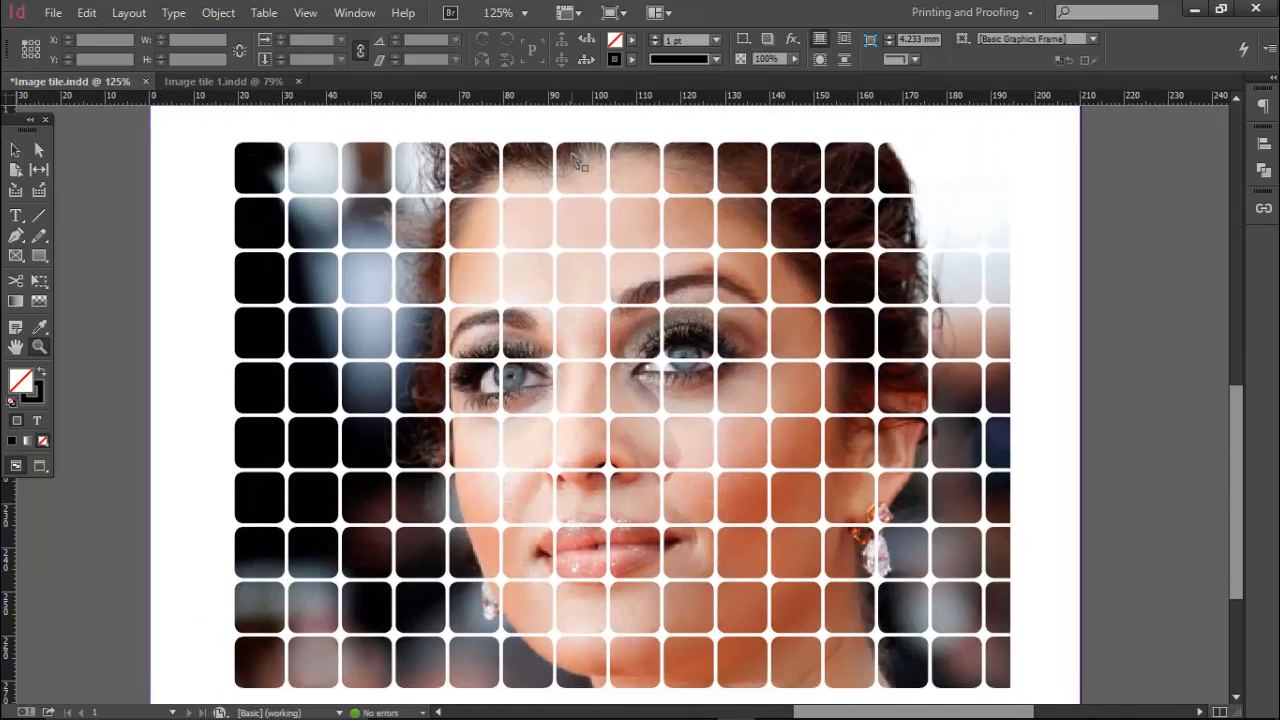
# Step: Create a new one-page A4 portrait print document with 10 mm margins on all sides
pyautogui.hotkey('ctrl', 'n')
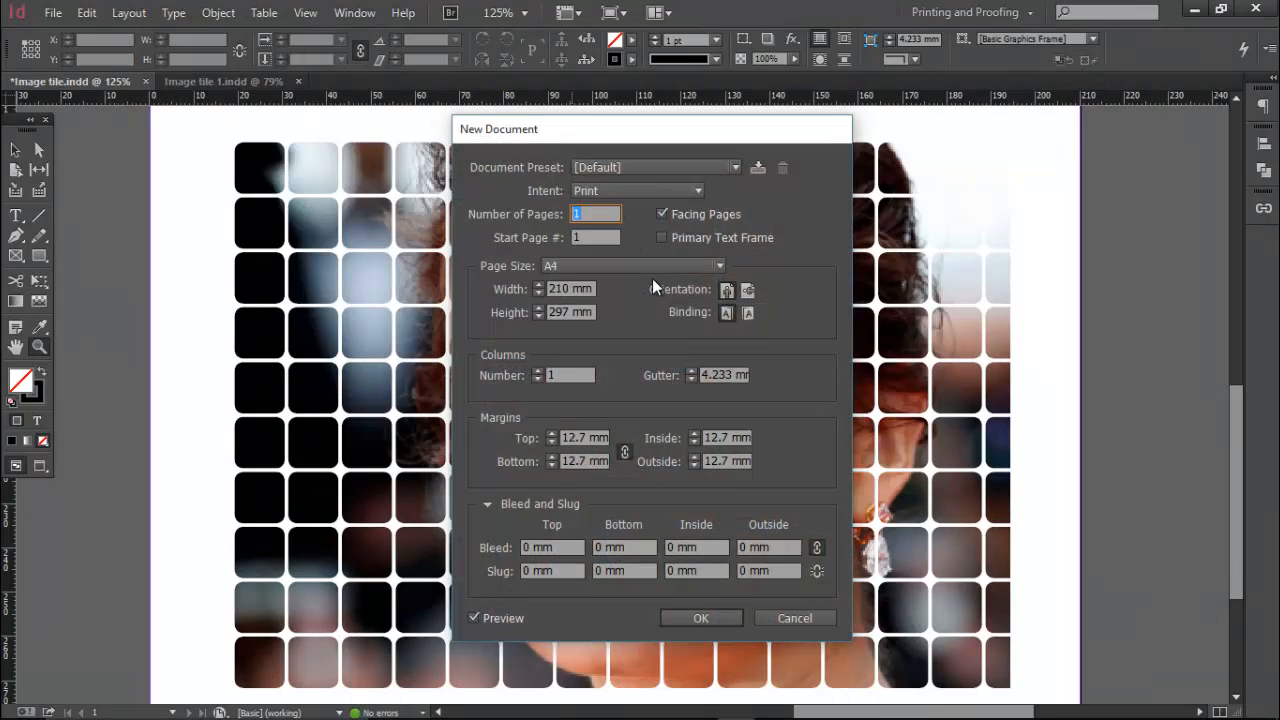
pyautogui.press('Tab')
pyautogui.press('Tab')
pyautogui.press('Tab')
pyautogui.press('Tab')
pyautogui.press('Tab')
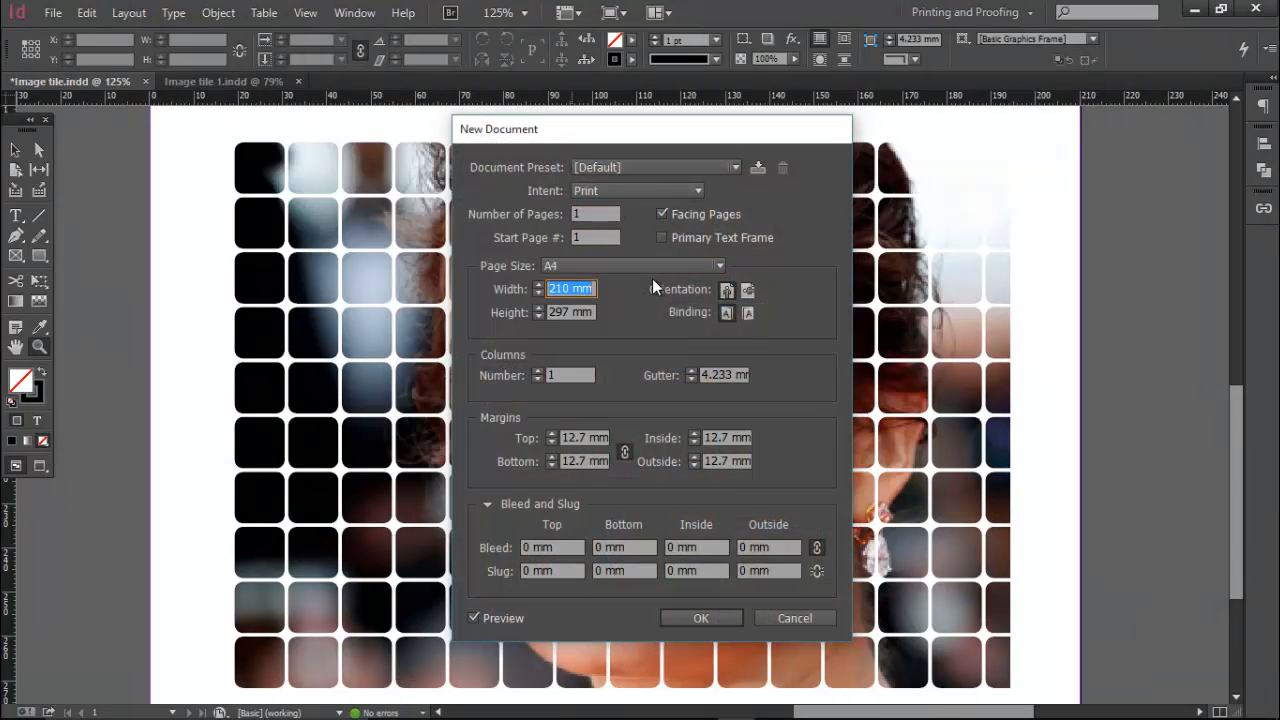
pyautogui.press('Tab')
pyautogui.press('Tab')
pyautogui.press('Tab')
pyautogui.press('Tab')
pyautogui.press('Tab')
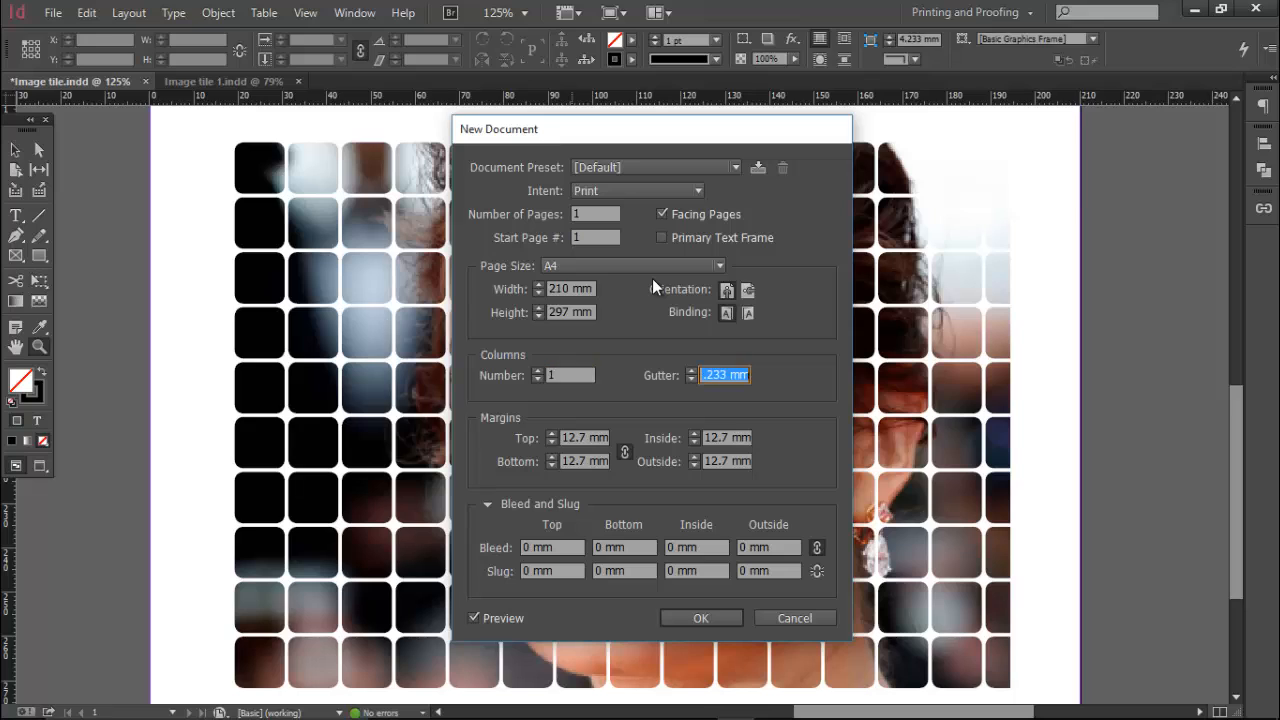
pyautogui.write('10')
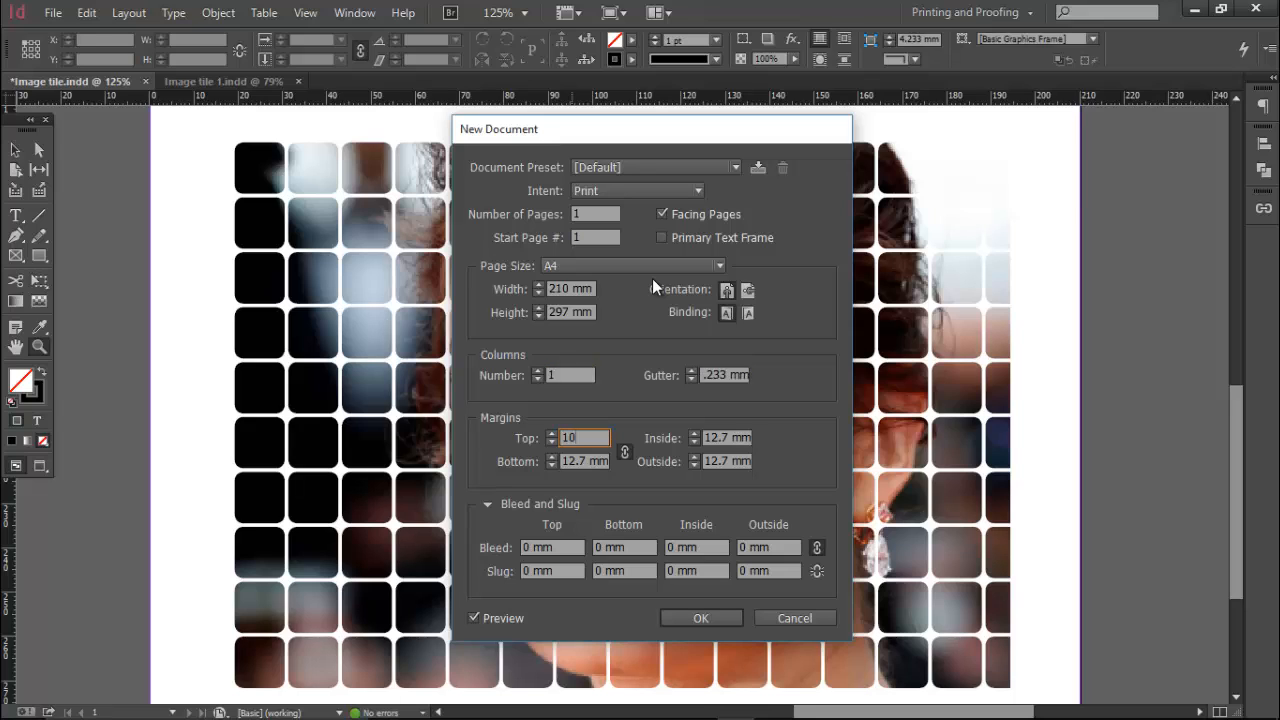
pyautogui.press('Tab')
pyautogui.click(700, 618)
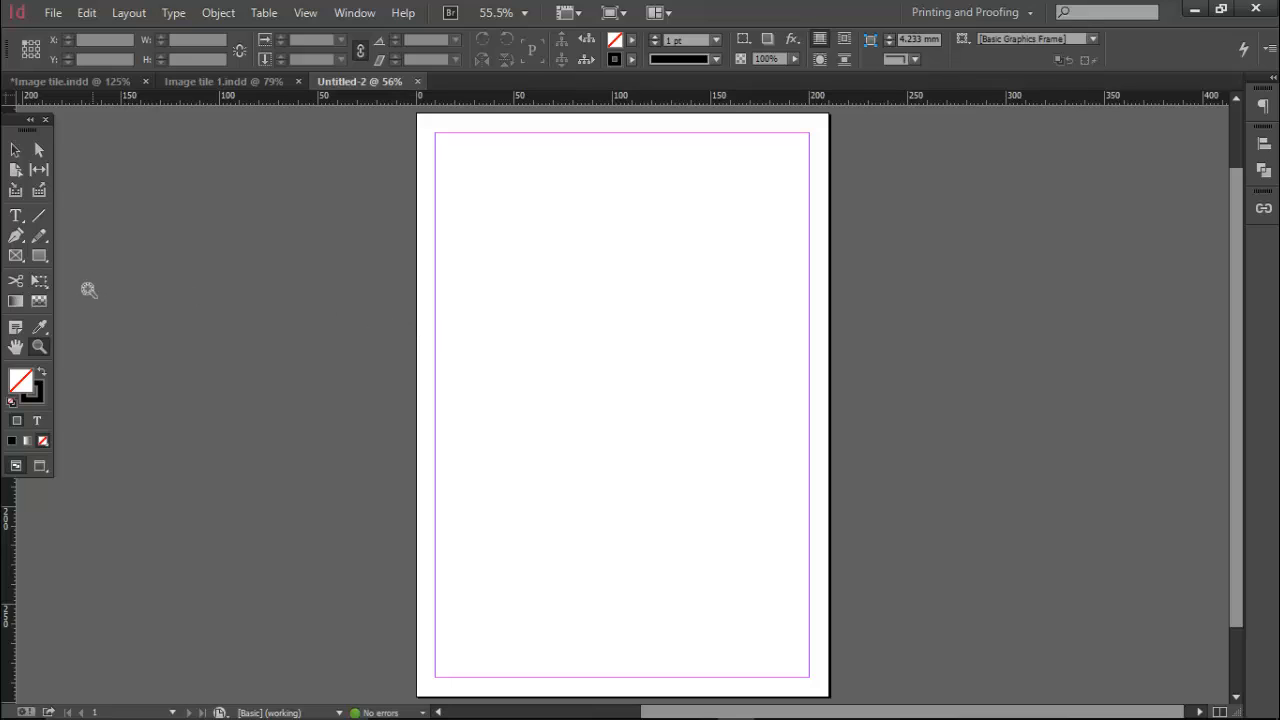
# Step: Draw a gridded rectangle frame 190 × 138.5 mm from the page's upper-left margin corner, divided into 13 columns
pyautogui.click(44, 257)
pyautogui.moveTo(434, 133); pyautogui.dragTo(814, 405)
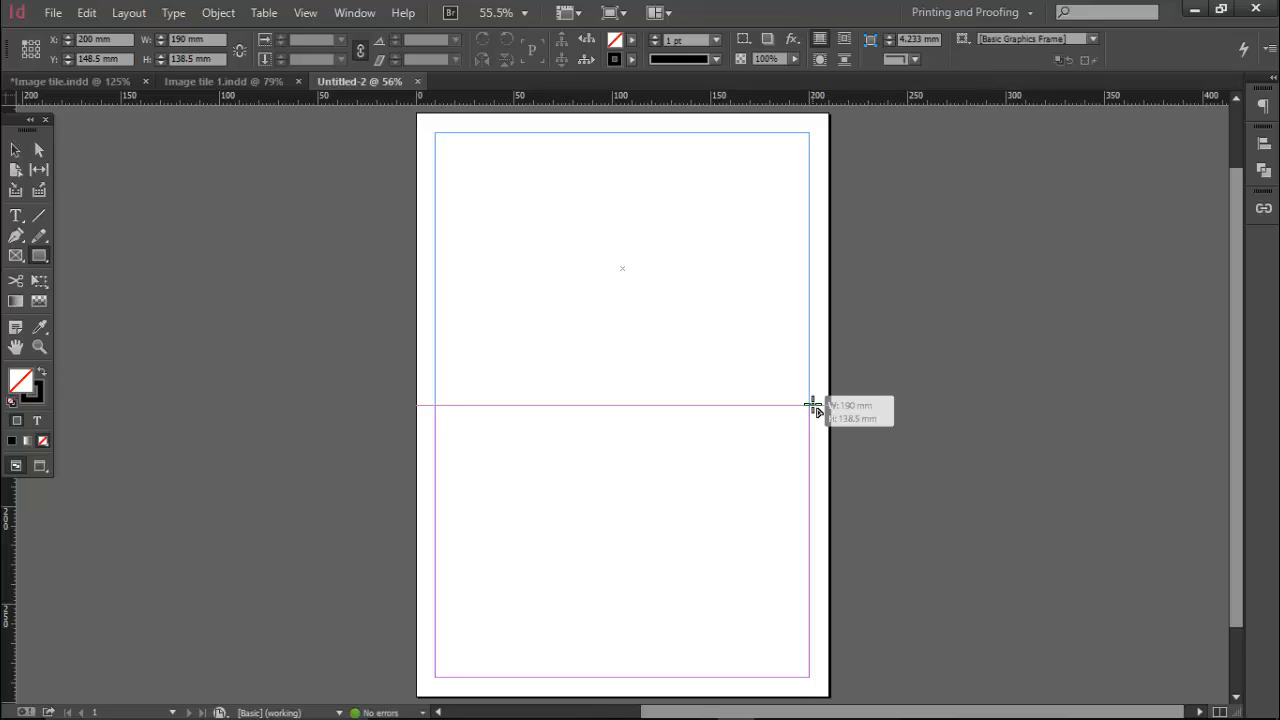
pyautogui.moveTo(813, 405); pyautogui.dragTo(808, 405)
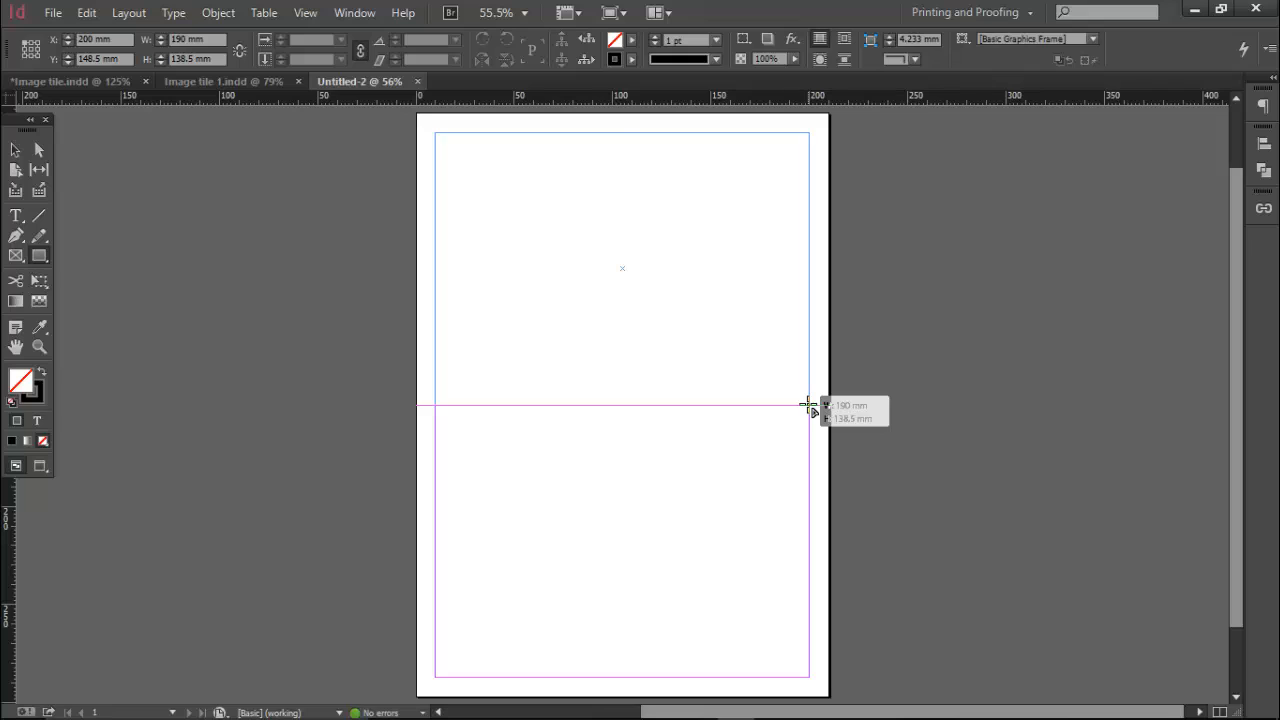
pyautogui.press('Right')
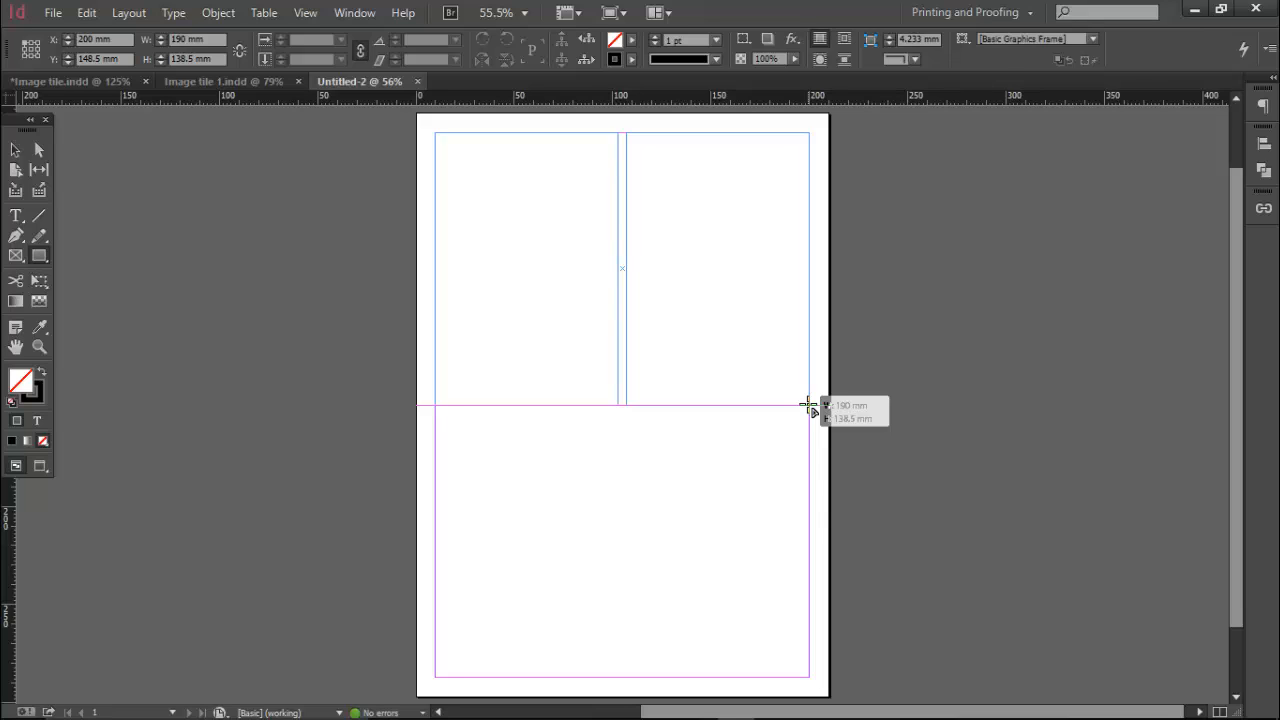
pyautogui.press('Right')
pyautogui.press('Right')
pyautogui.press('Right')
pyautogui.press('Right')
pyautogui.press('Right')
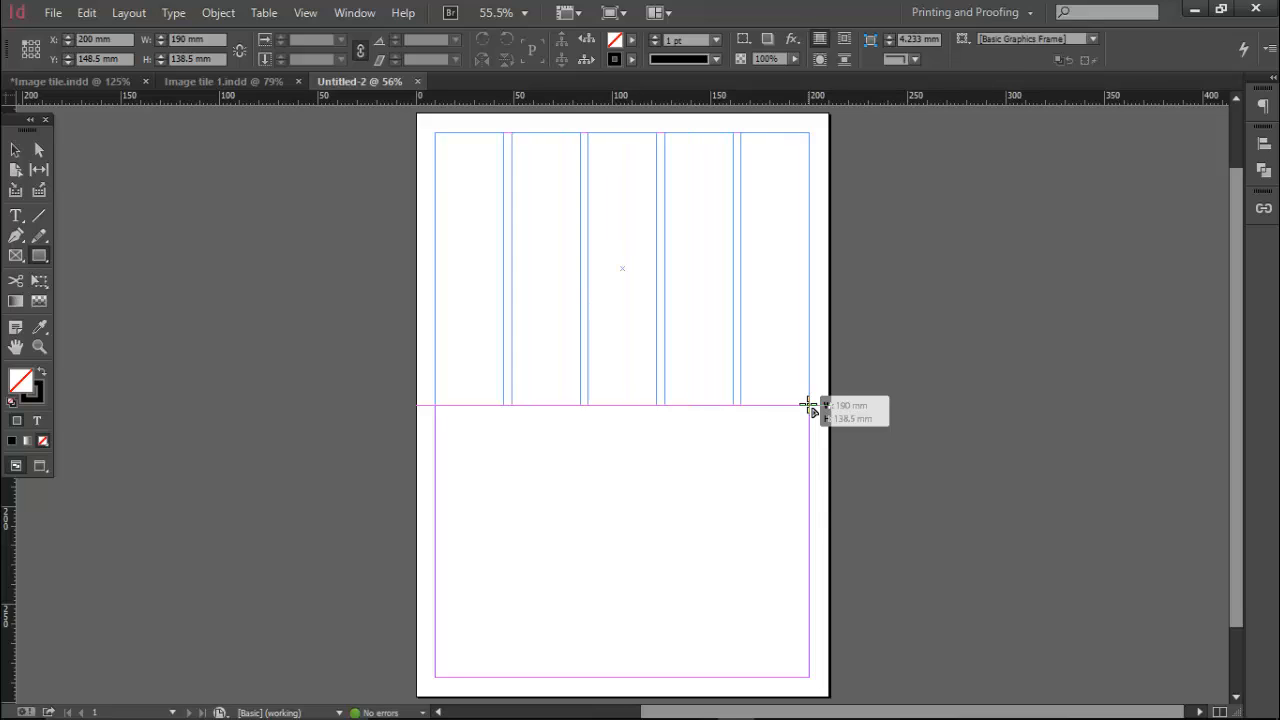
pyautogui.press('Right')
pyautogui.press('Right')
pyautogui.press('Right')
pyautogui.press('Right')
pyautogui.press('Right')
pyautogui.press('Right')
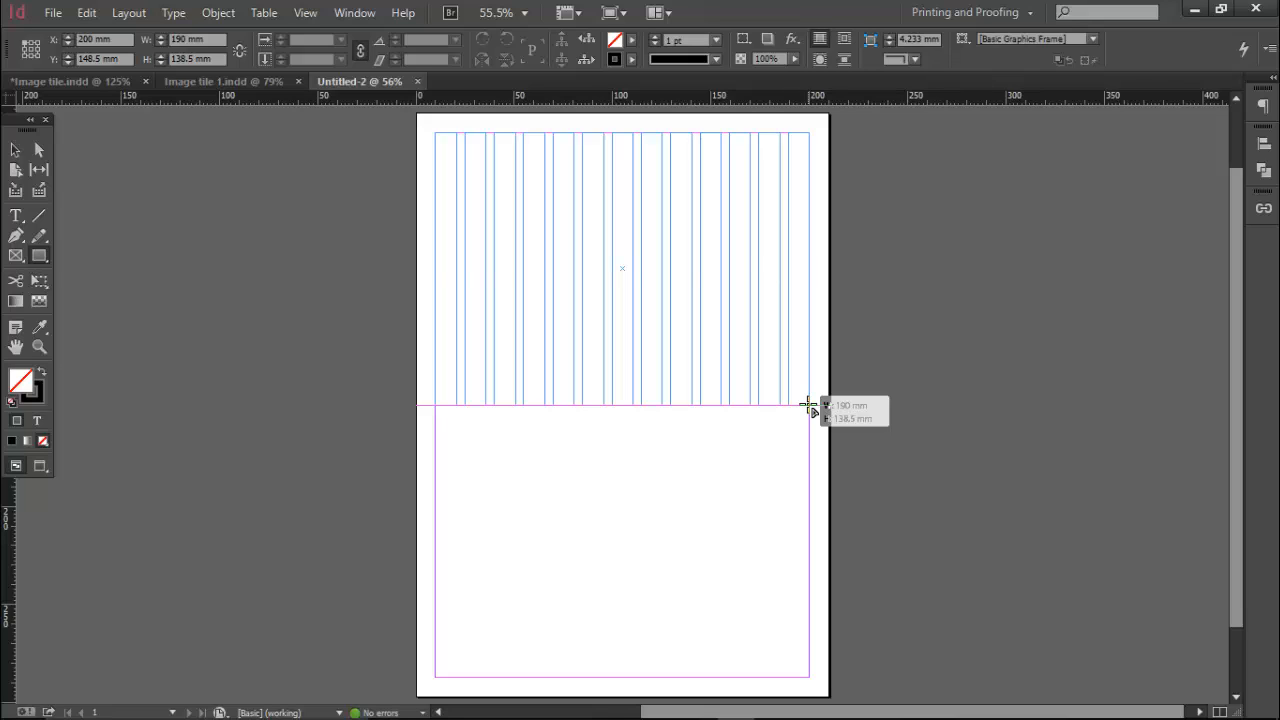
# Step: Divide the frame grid into 10 rows, narrow the gaps between the frames to thin gutters and finish drawing it
pyautogui.press('Up')
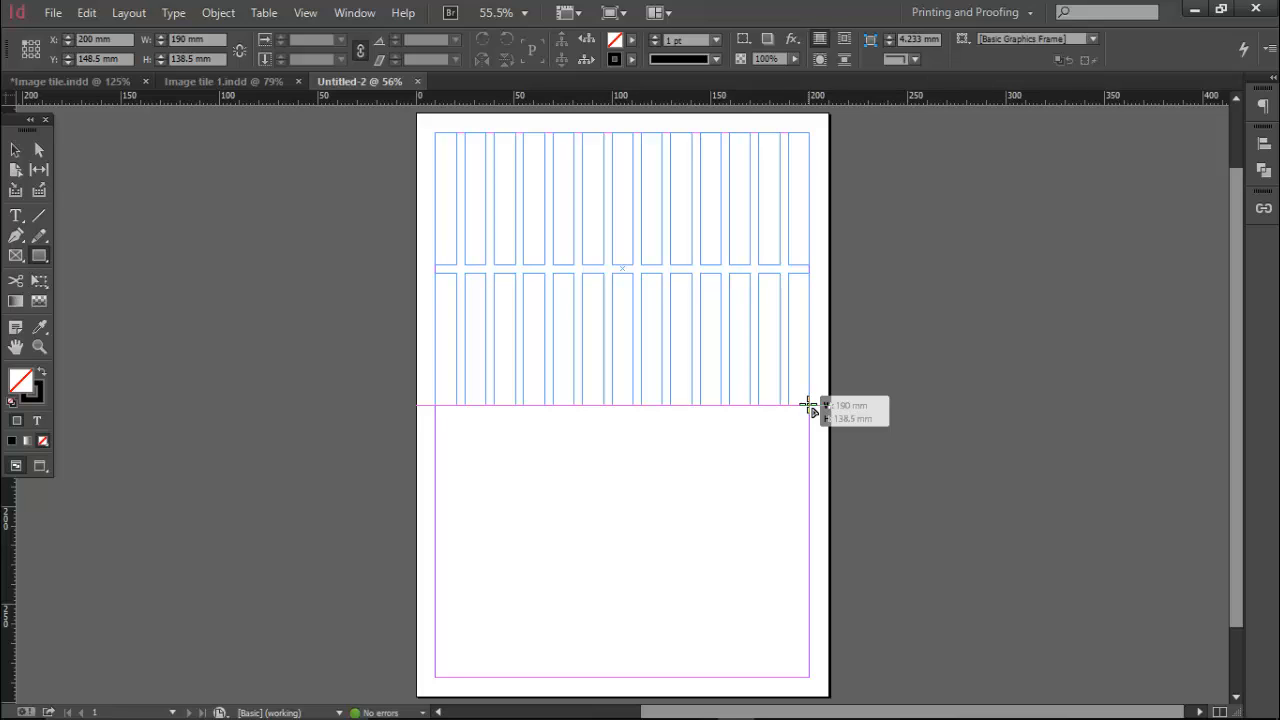
pyautogui.press('Up')
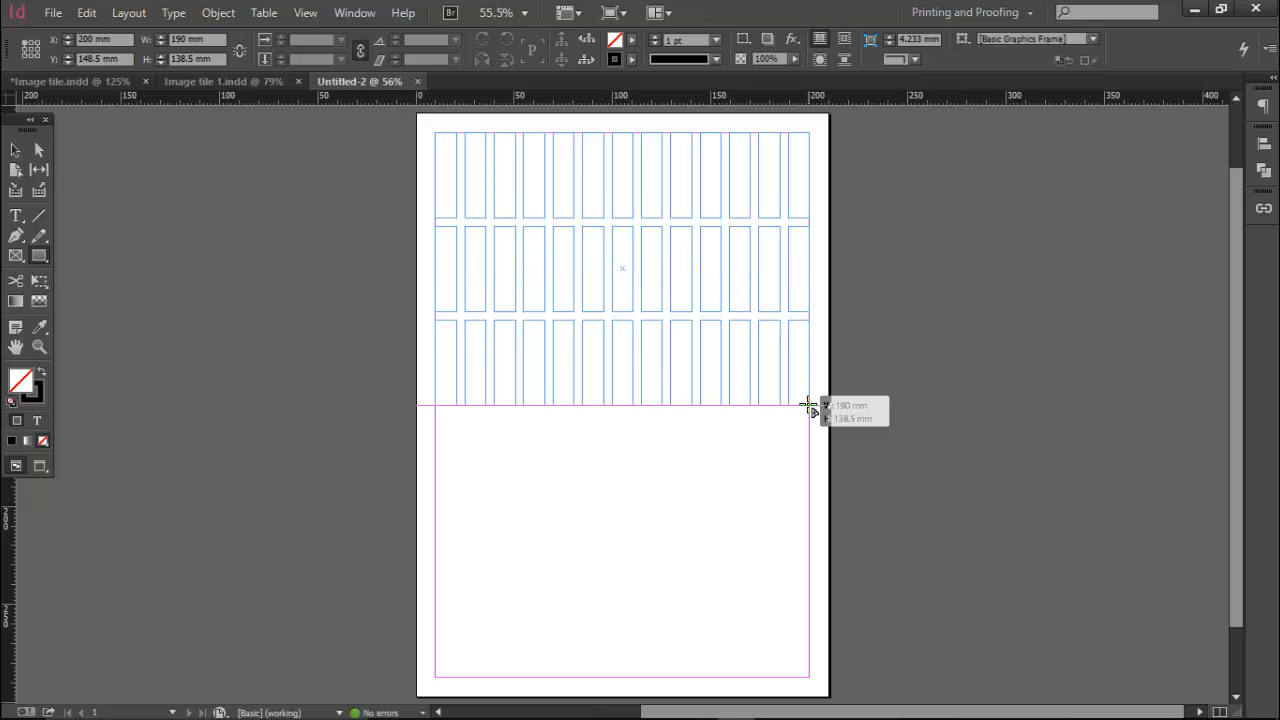
pyautogui.press('Up')
pyautogui.press('Up')
pyautogui.press('Up')
pyautogui.press('Up')
pyautogui.press('Up')
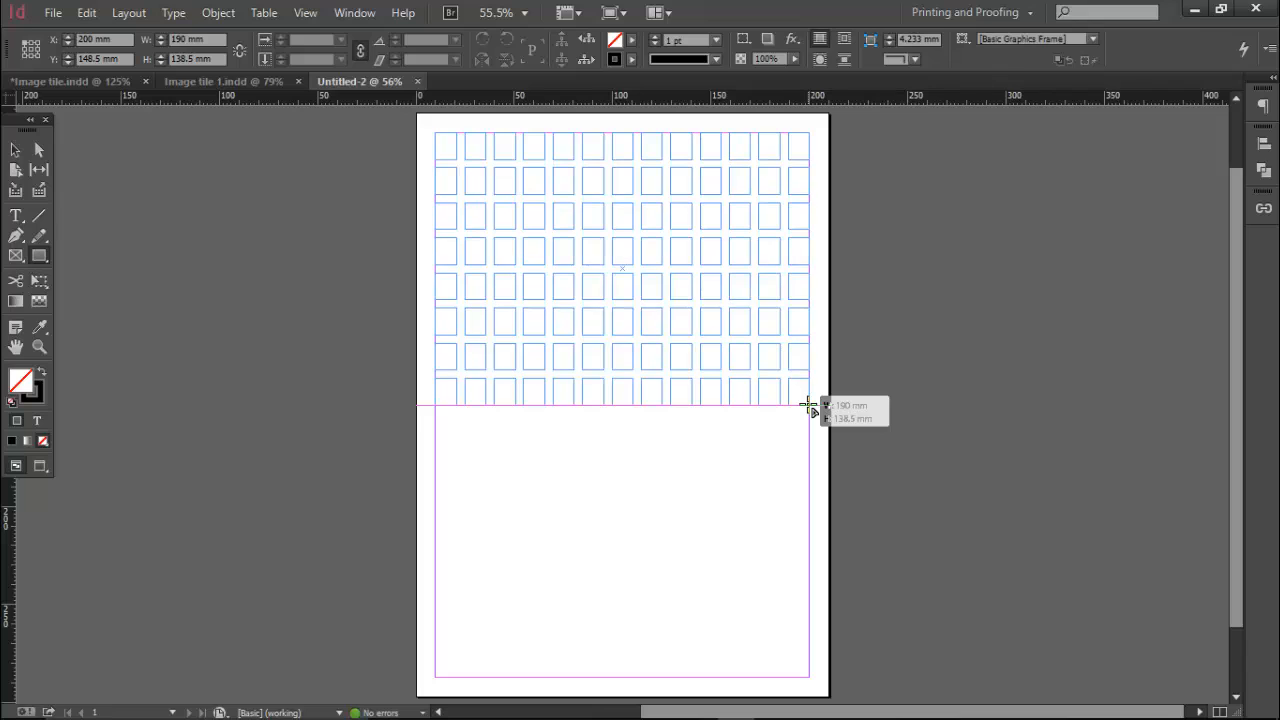
pyautogui.press('Up')
pyautogui.press('Up')
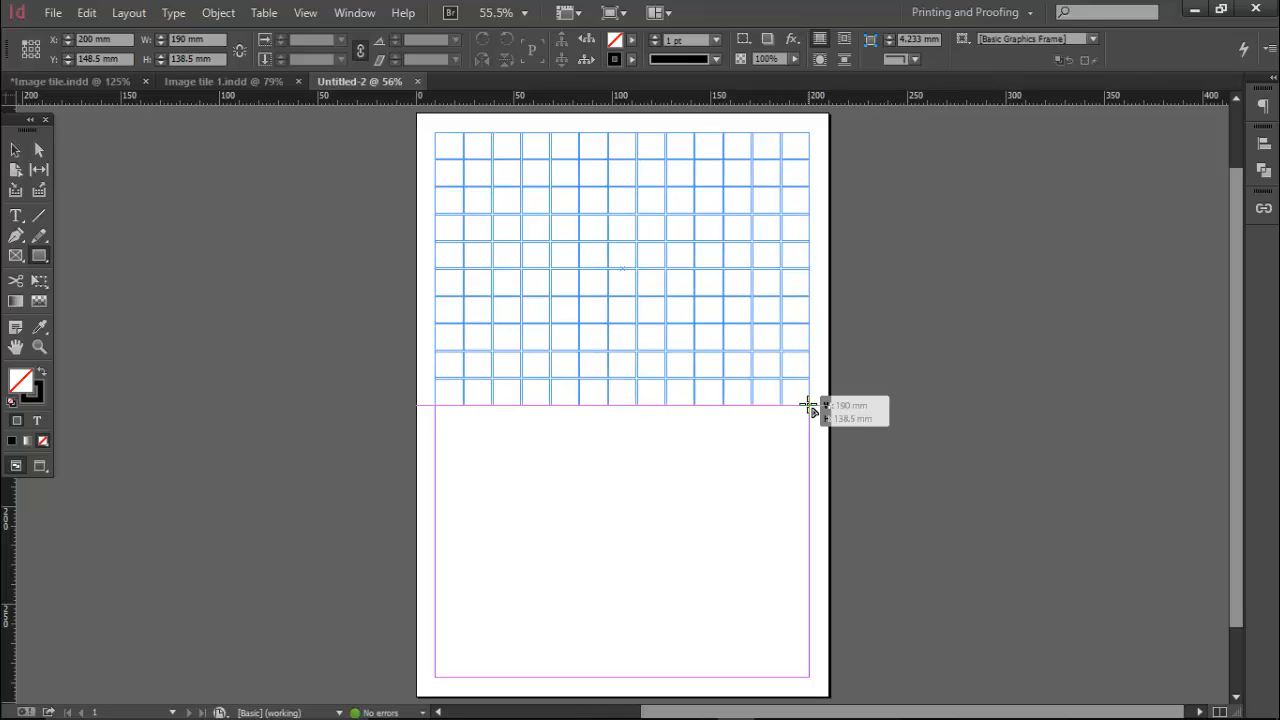
pyautogui.moveTo(810, 405); pyautogui.dragTo(810, 405)
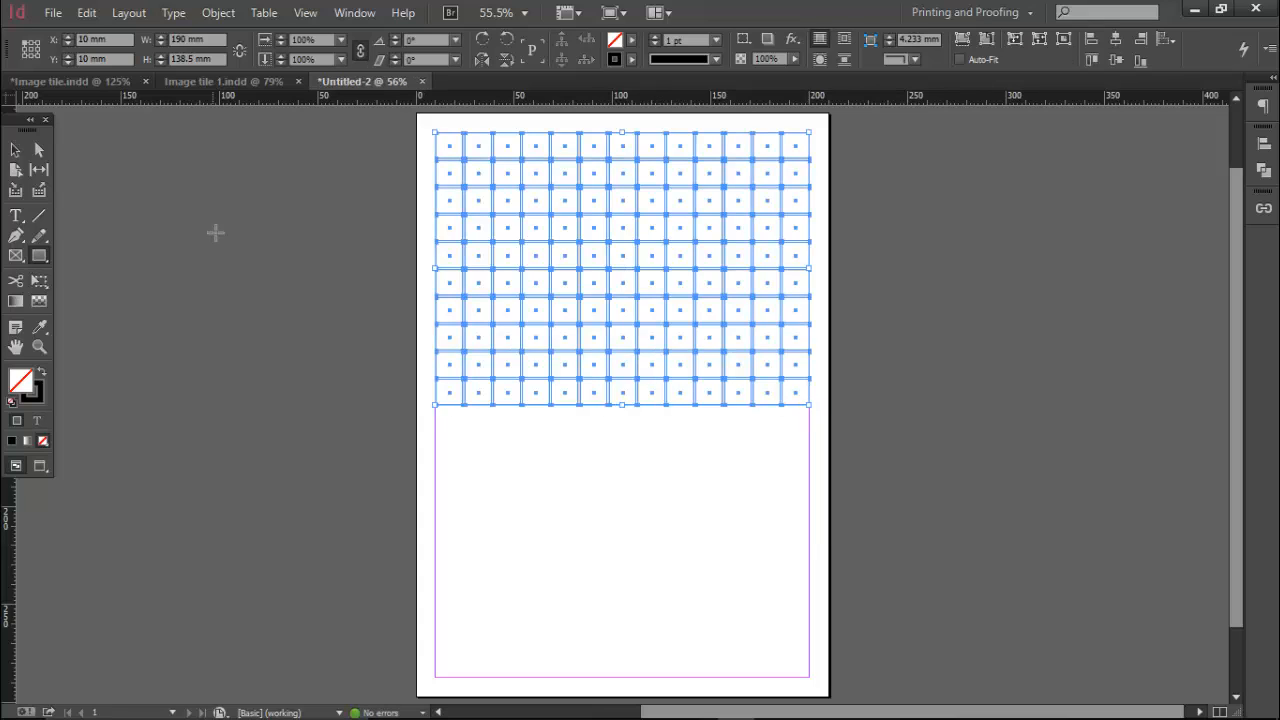
# Step: Set the stroke of all the grid frames to None in the swatches
pyautogui.click(22, 151)
pyautogui.press('F5')
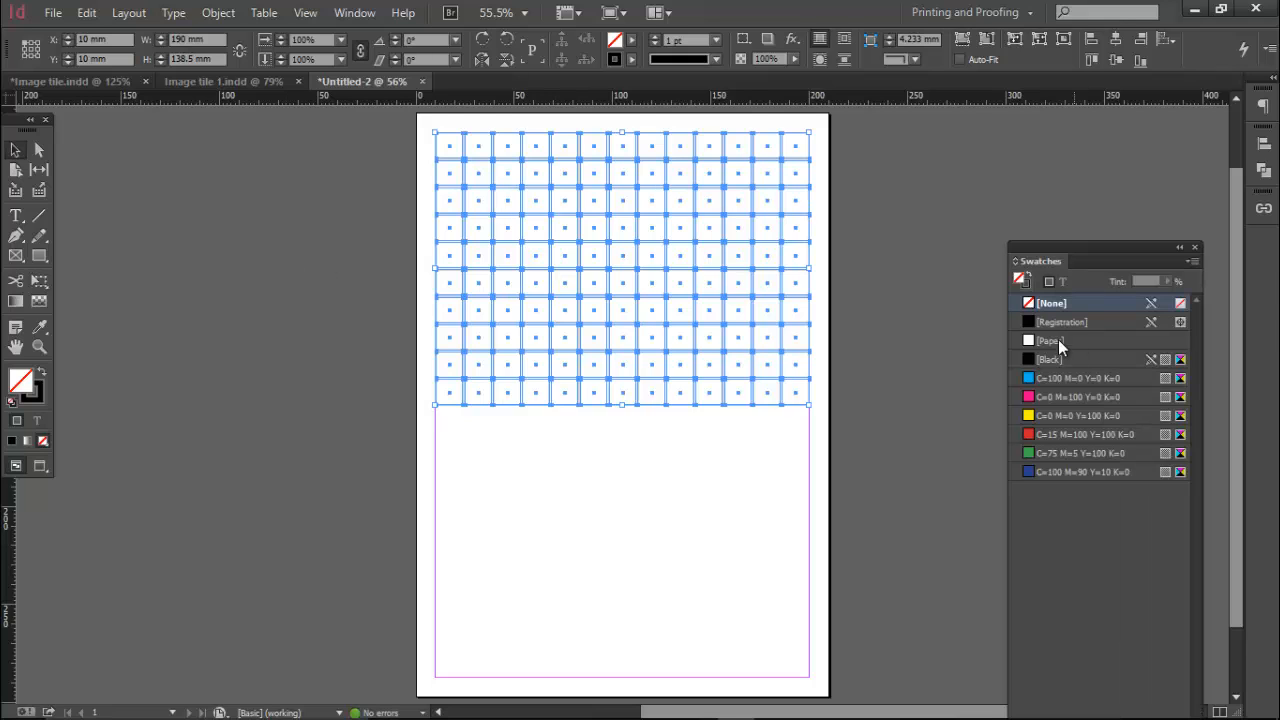
pyautogui.moveTo(1066, 229); pyautogui.dragTo(1038, 122)
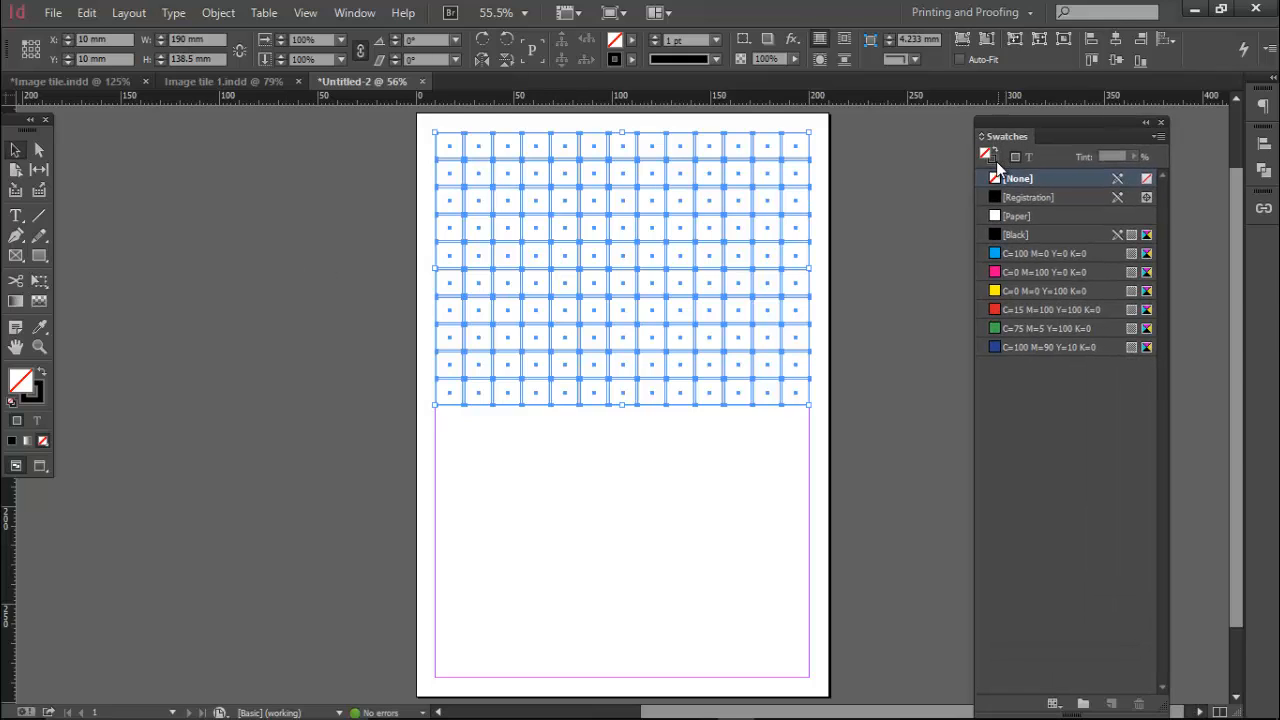
pyautogui.click(995, 161)
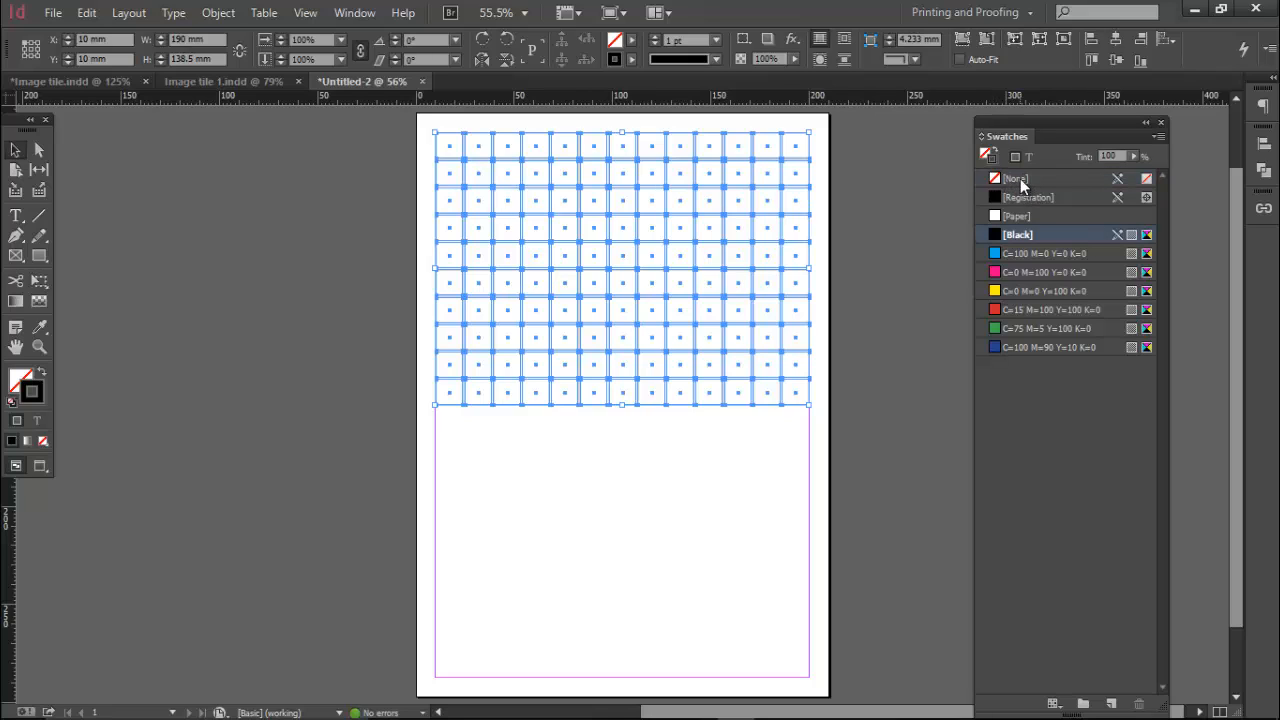
pyautogui.click(1020, 178)
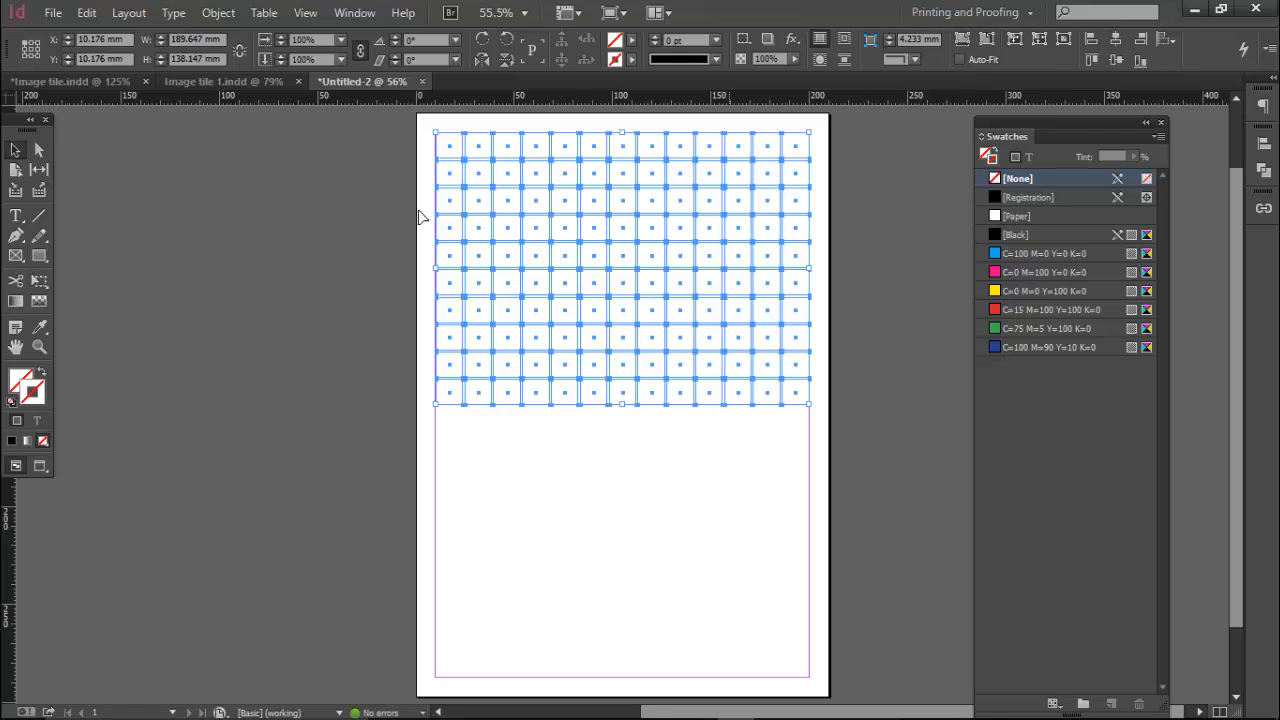
# Step: Combine all the grid frames into one compound path, and check it as a single selected object in preview mode
pyautogui.click(214, 13)
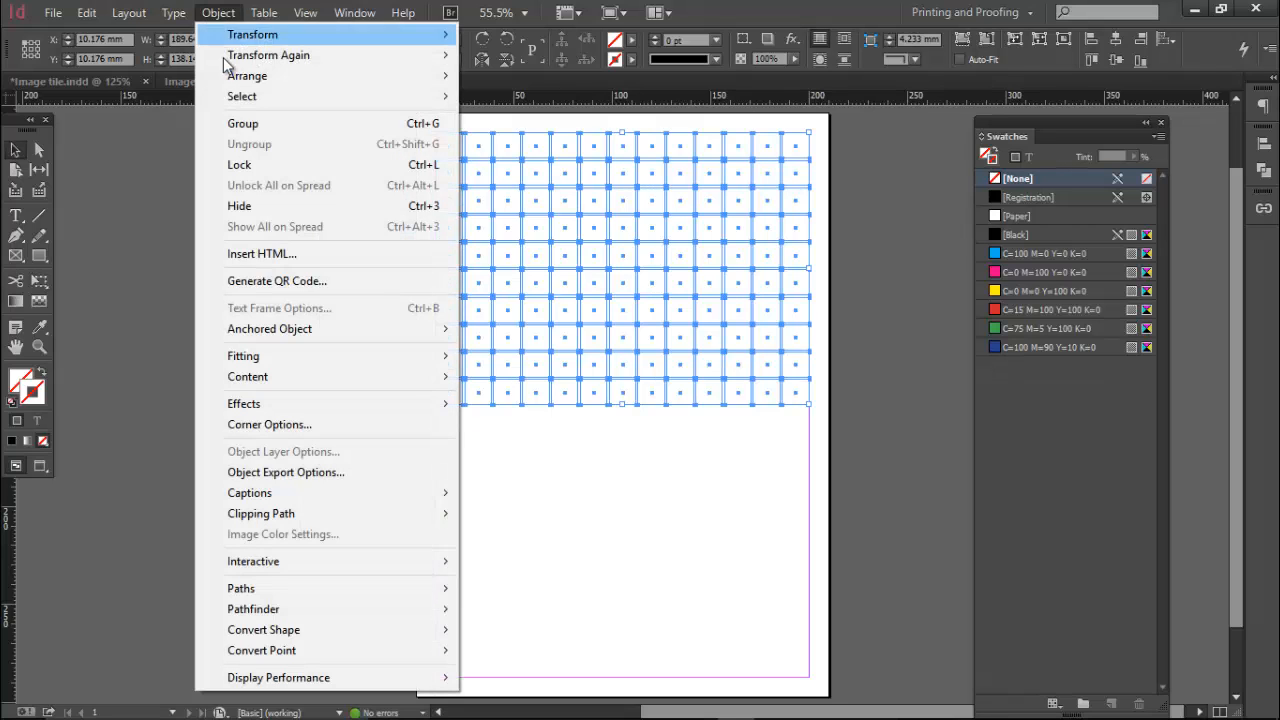
pyautogui.moveTo(326, 593)
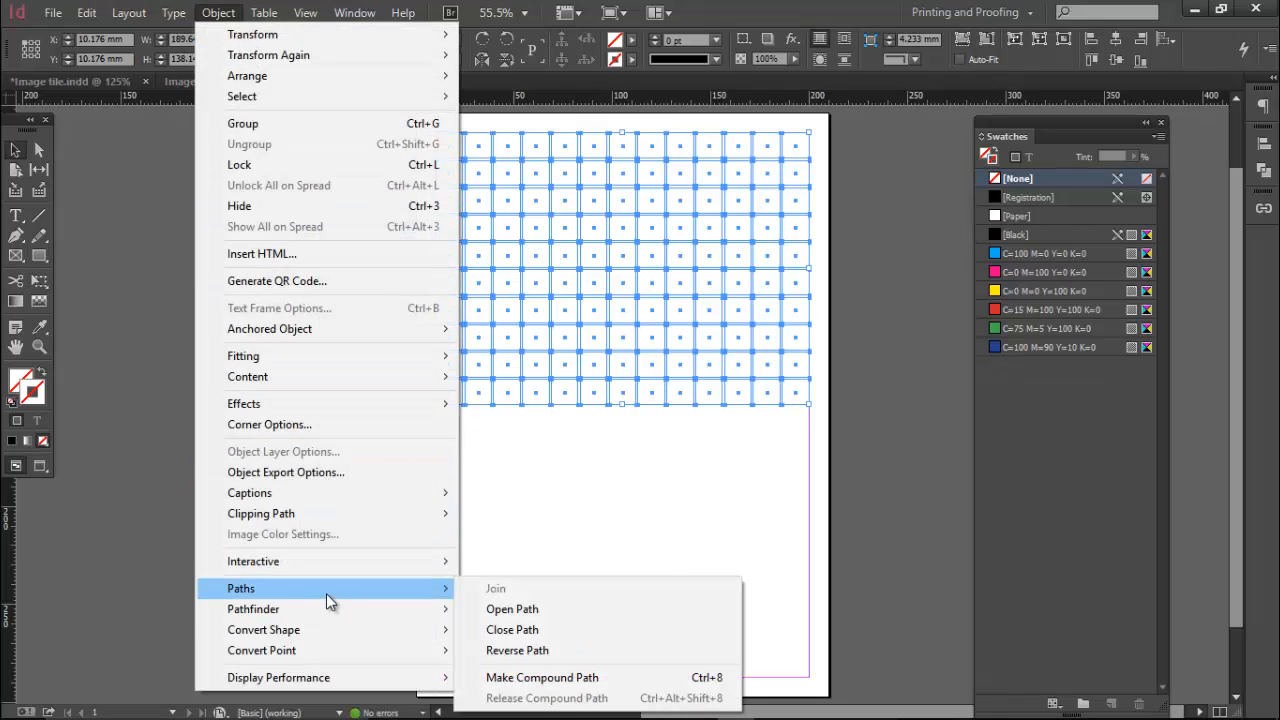
pyautogui.click(543, 680)
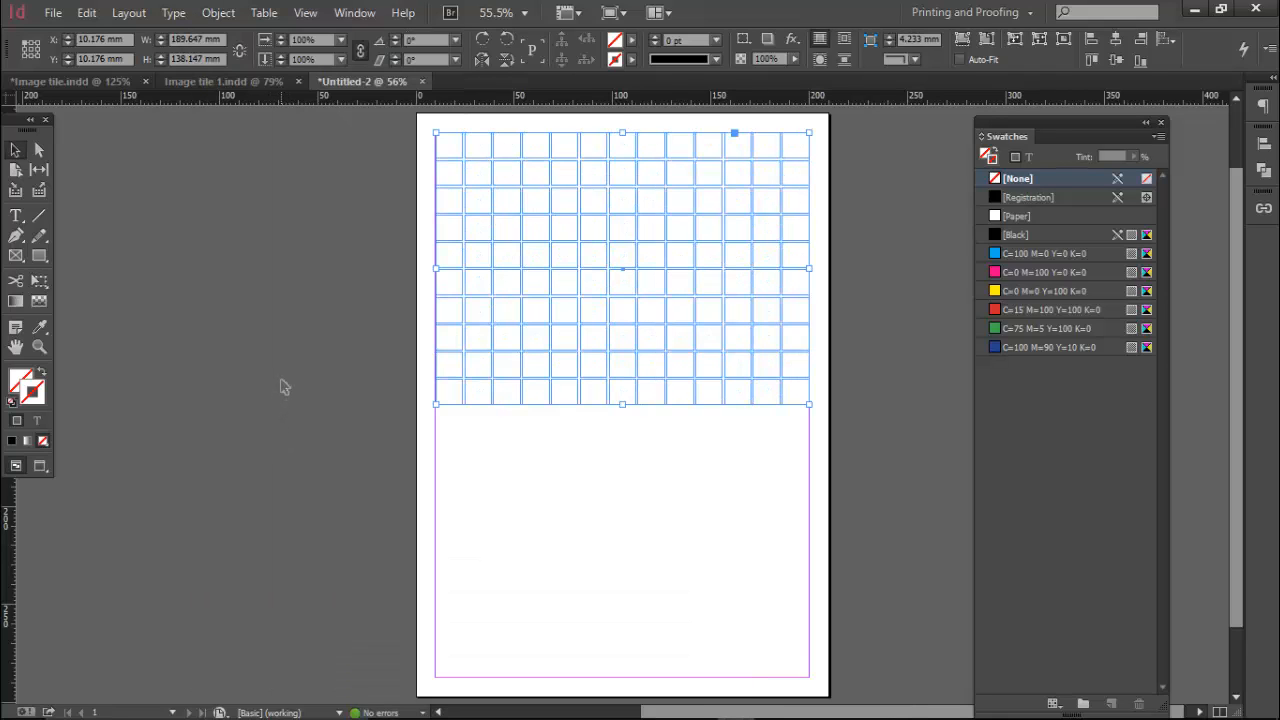
pyautogui.click(284, 387)
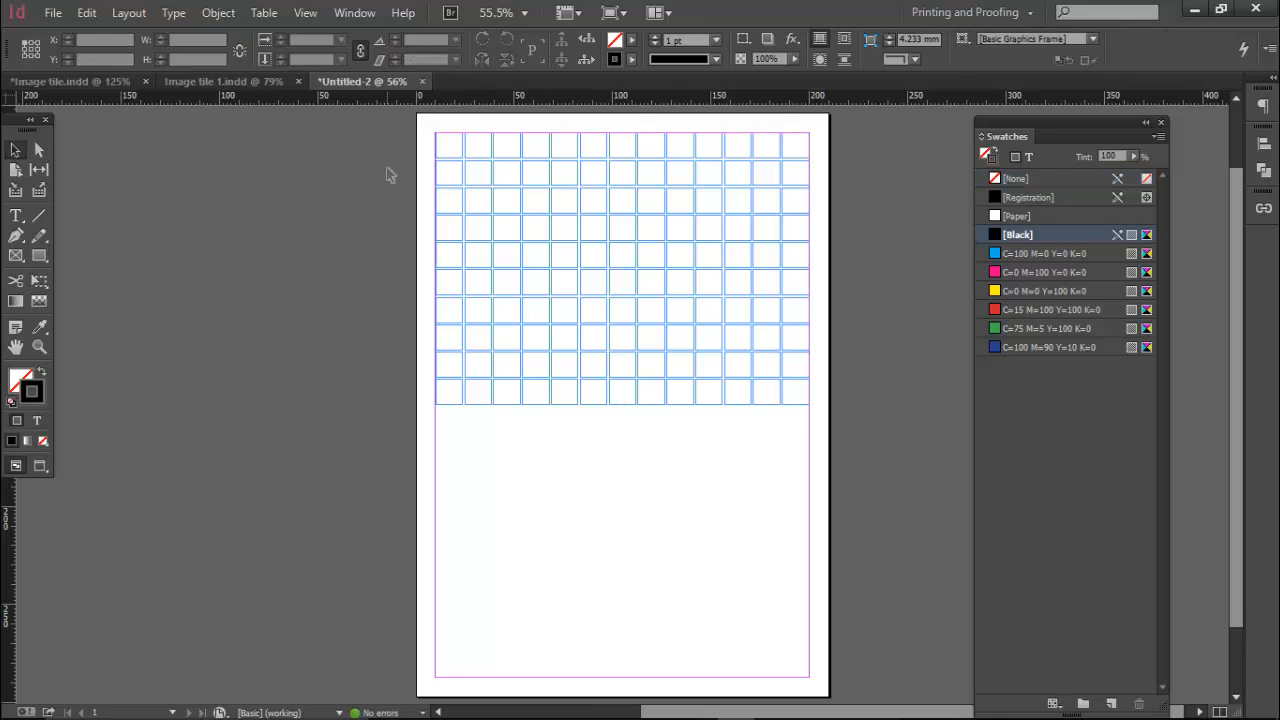
pyautogui.press('w')
pyautogui.moveTo(389, 143); pyautogui.dragTo(862, 437)
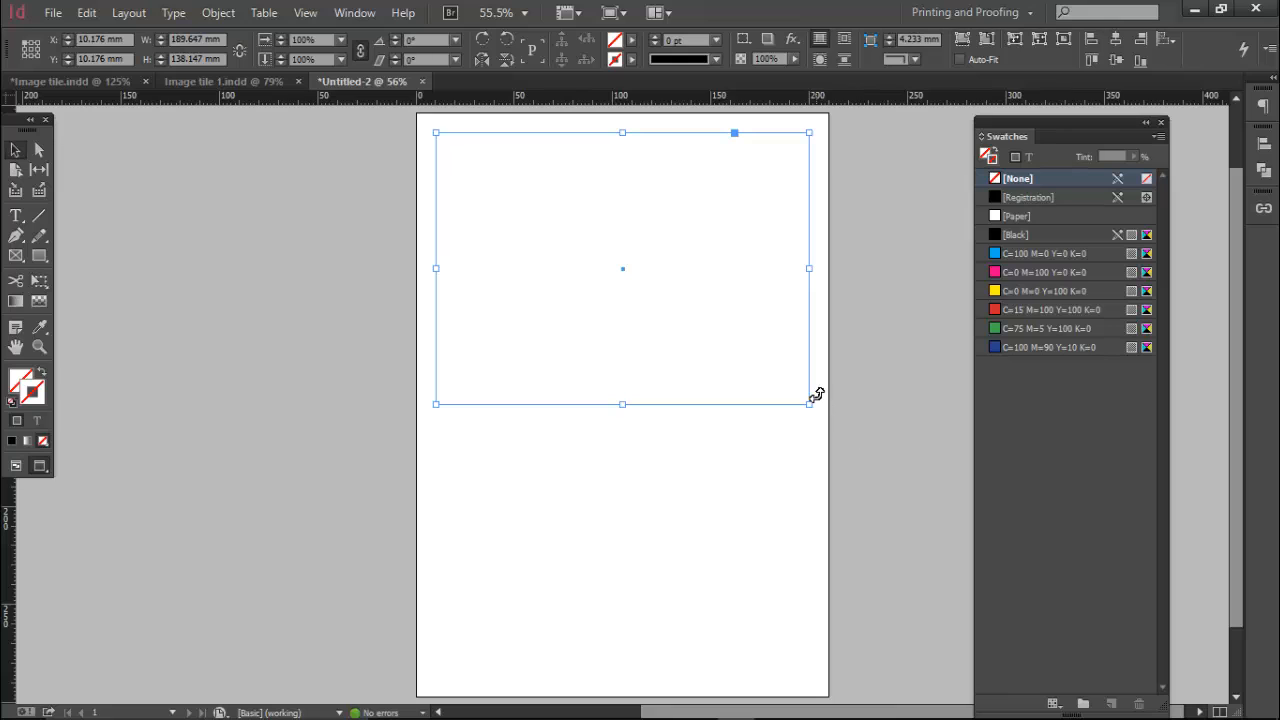
# Step: Place the image Untitled-4.jpg into the gridded compound path and view it deselected in preview mode
pyautogui.press('w')
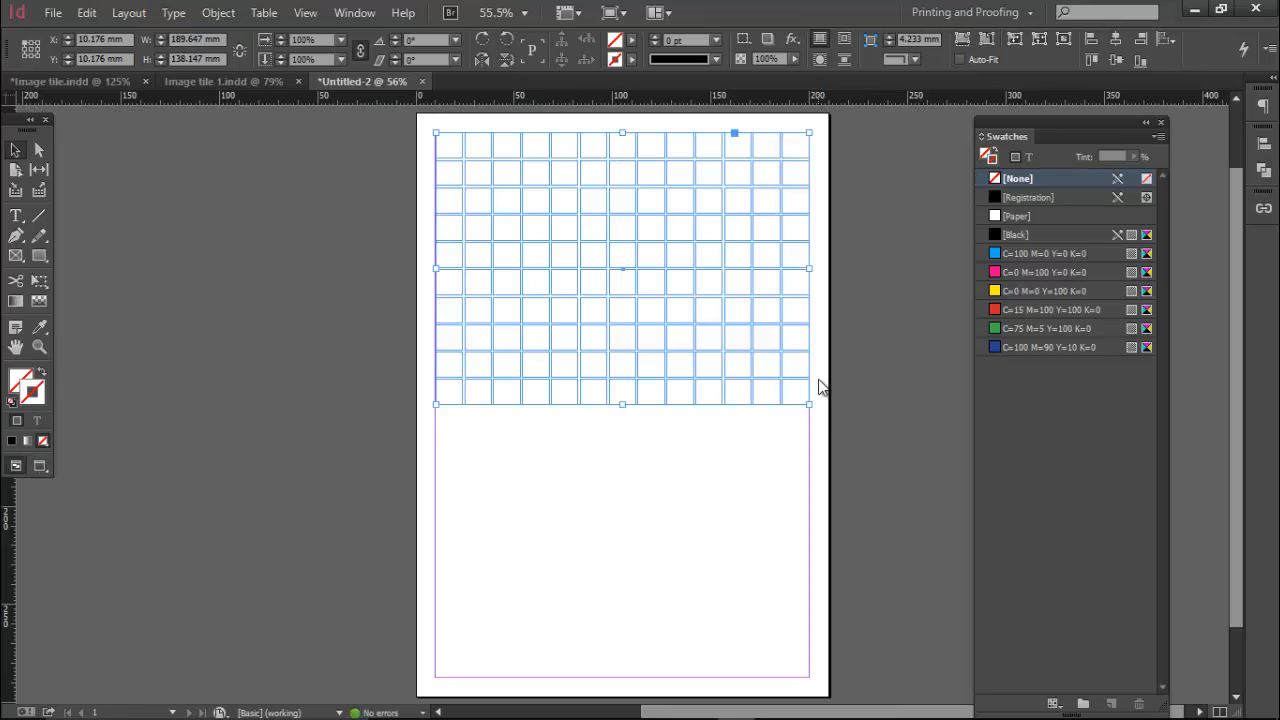
pyautogui.hotkey('ctrl', 'd')
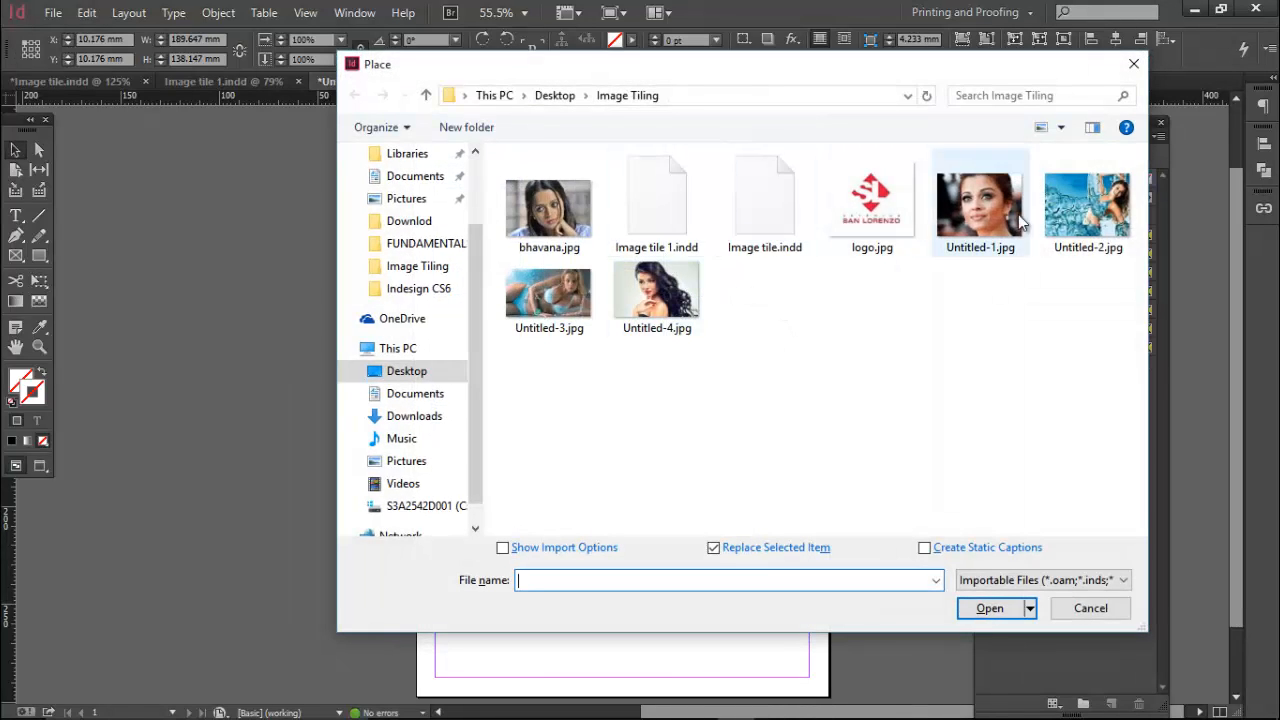
pyautogui.doubleClick(653, 297)
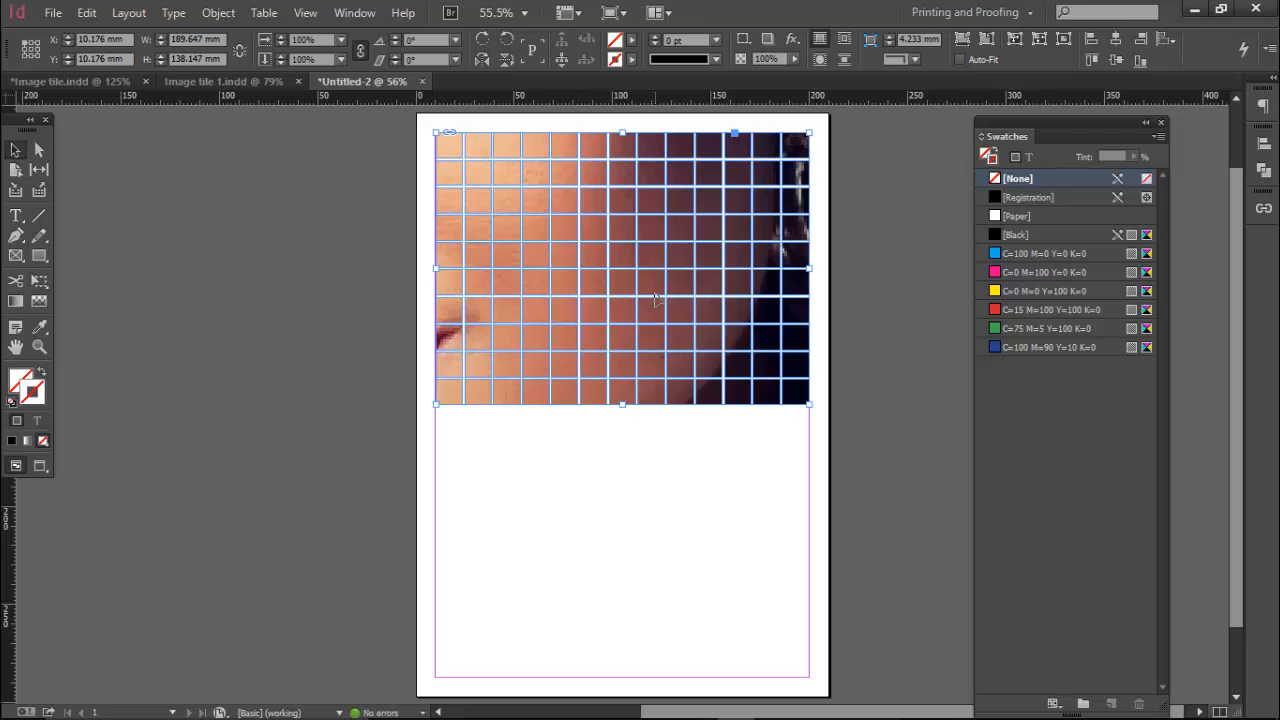
pyautogui.hotkey('ctrl', '-')
pyautogui.hotkey('ctrl', '-')
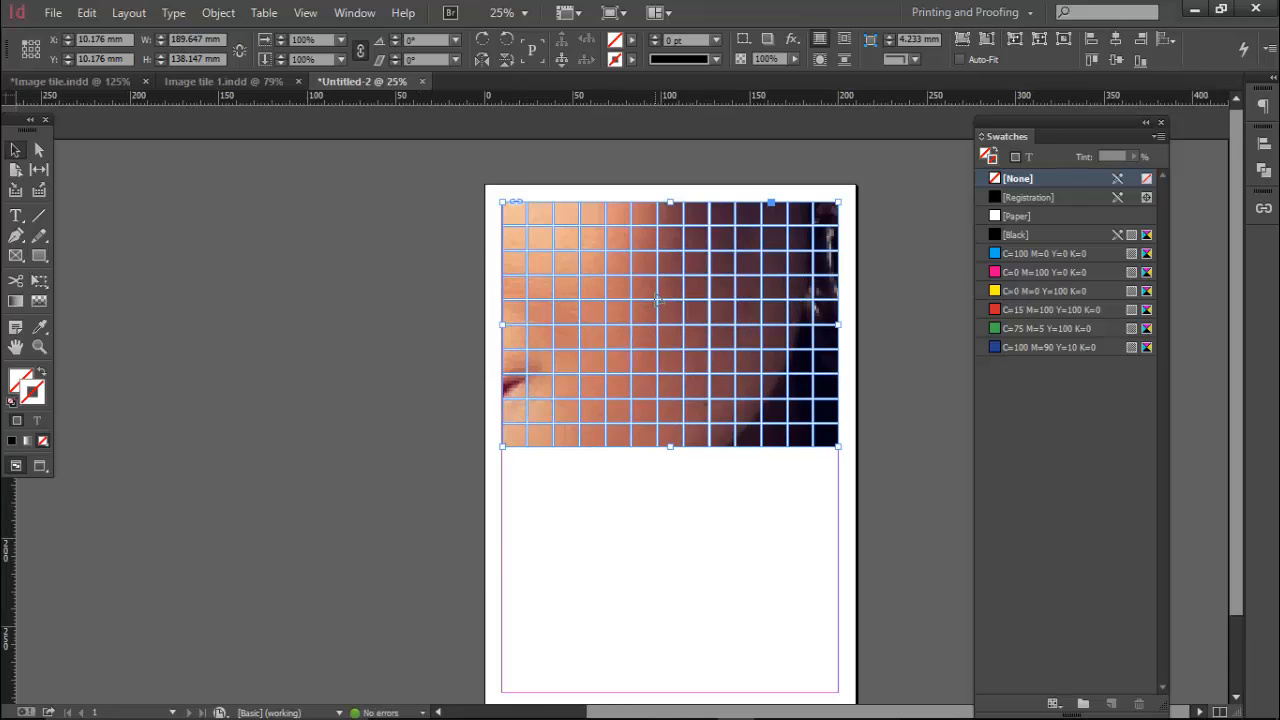
pyautogui.hotkey('ctrl', '=')
pyautogui.press('w')
pyautogui.click(363, 305)
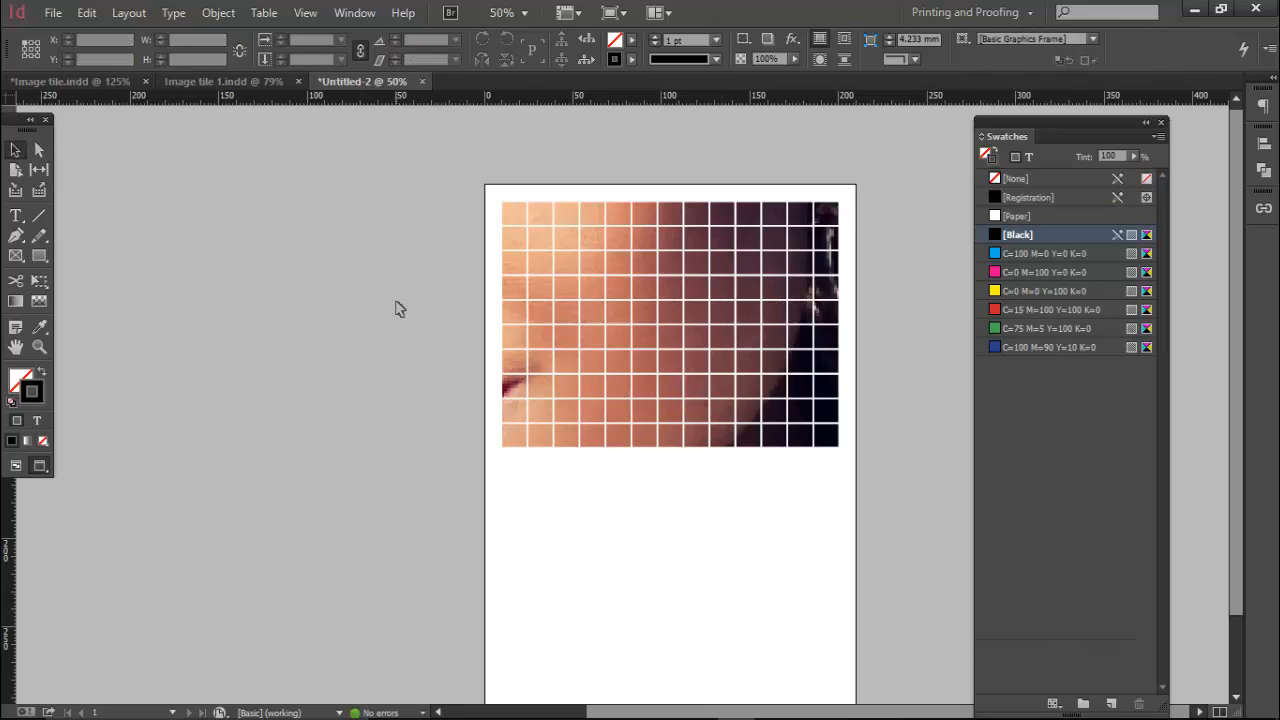
# Step: Fit the placed image proportionally inside the tiled frame and check its extent within the grid
pyautogui.click(588, 294)
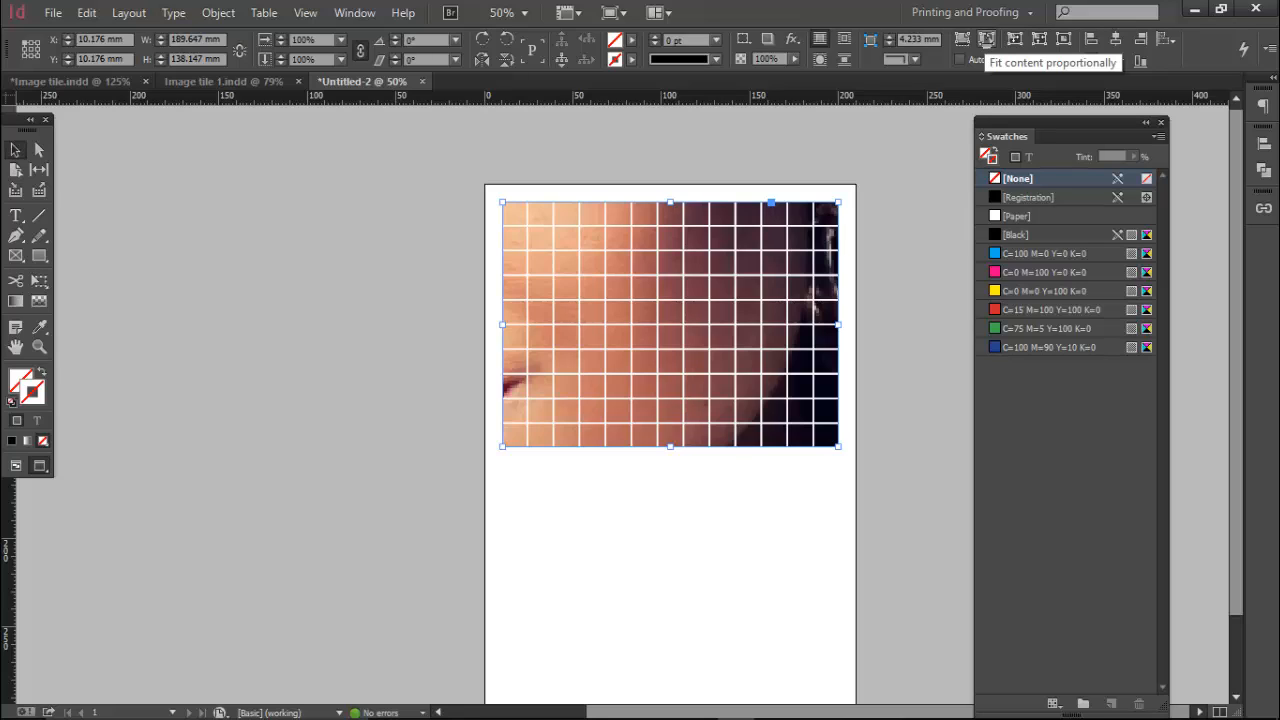
pyautogui.click(987, 39)
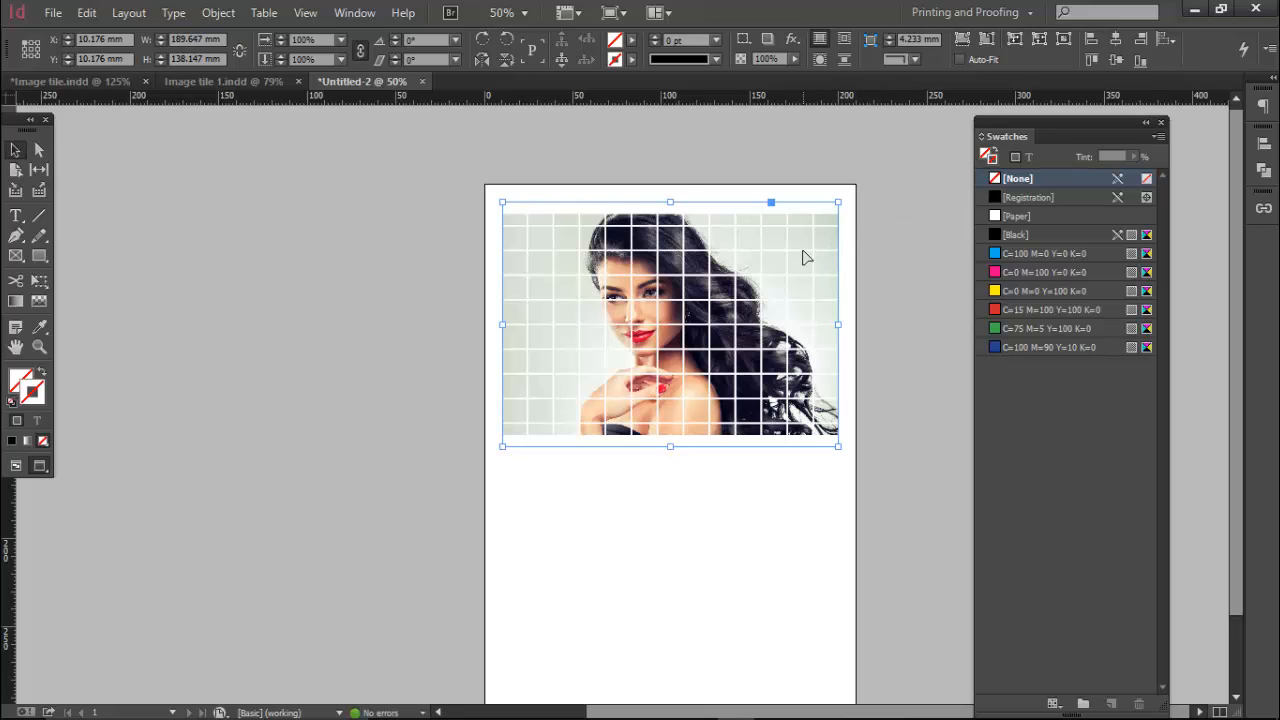
pyautogui.doubleClick(686, 293)
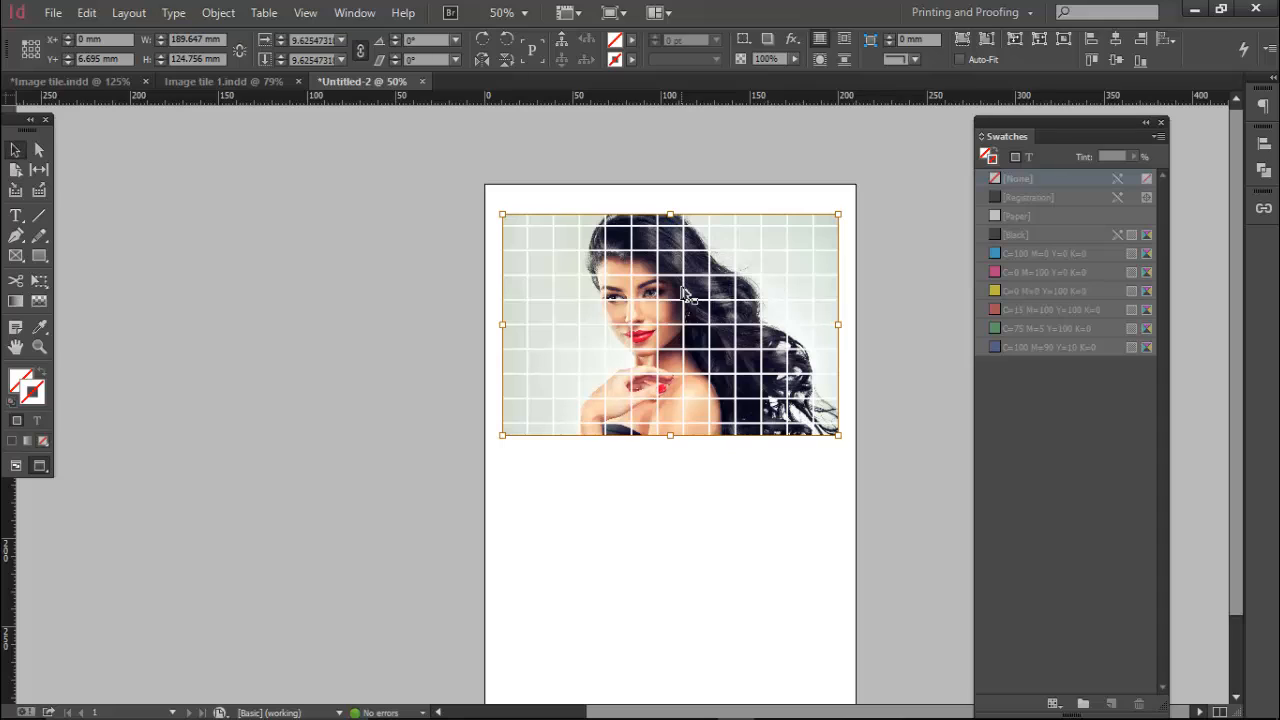
pyautogui.click(381, 268)
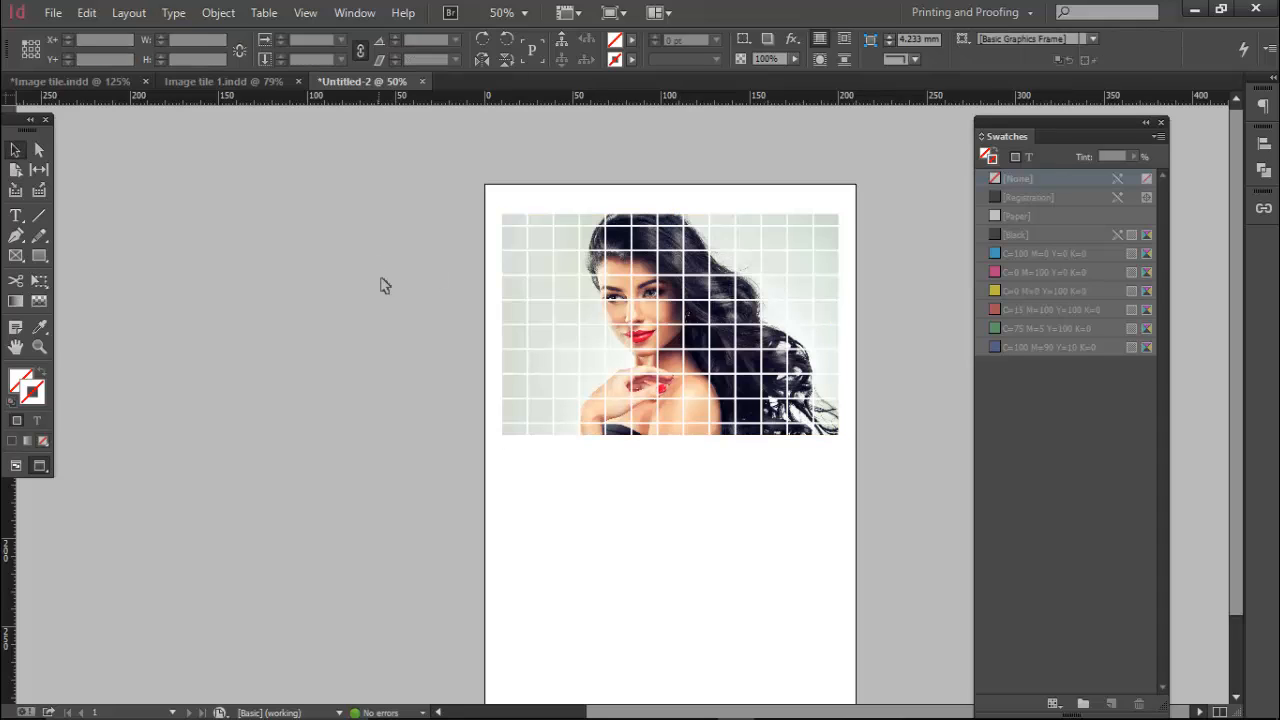
# Step: Enlarge only the image inside the grid to about 300.6 × 197.8 mm so it fills every tile, then deselect it
pyautogui.click(40, 150)
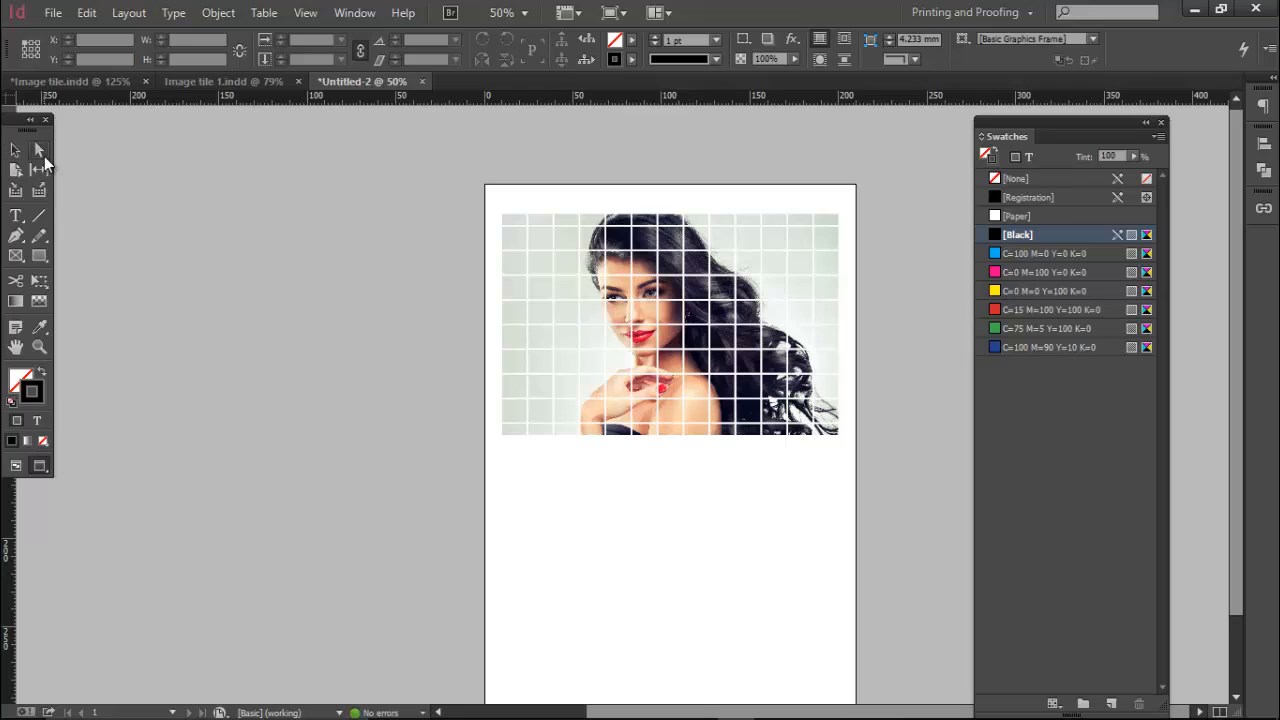
pyautogui.click(639, 291)
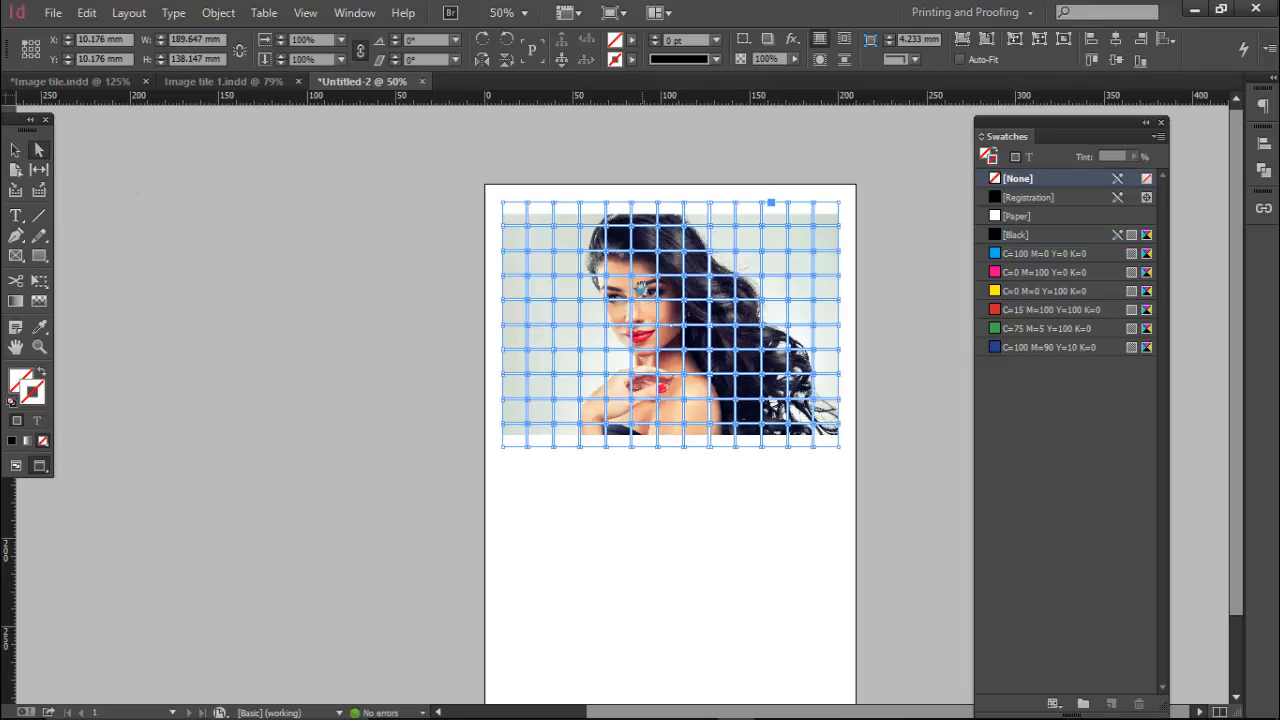
pyautogui.click(641, 289)
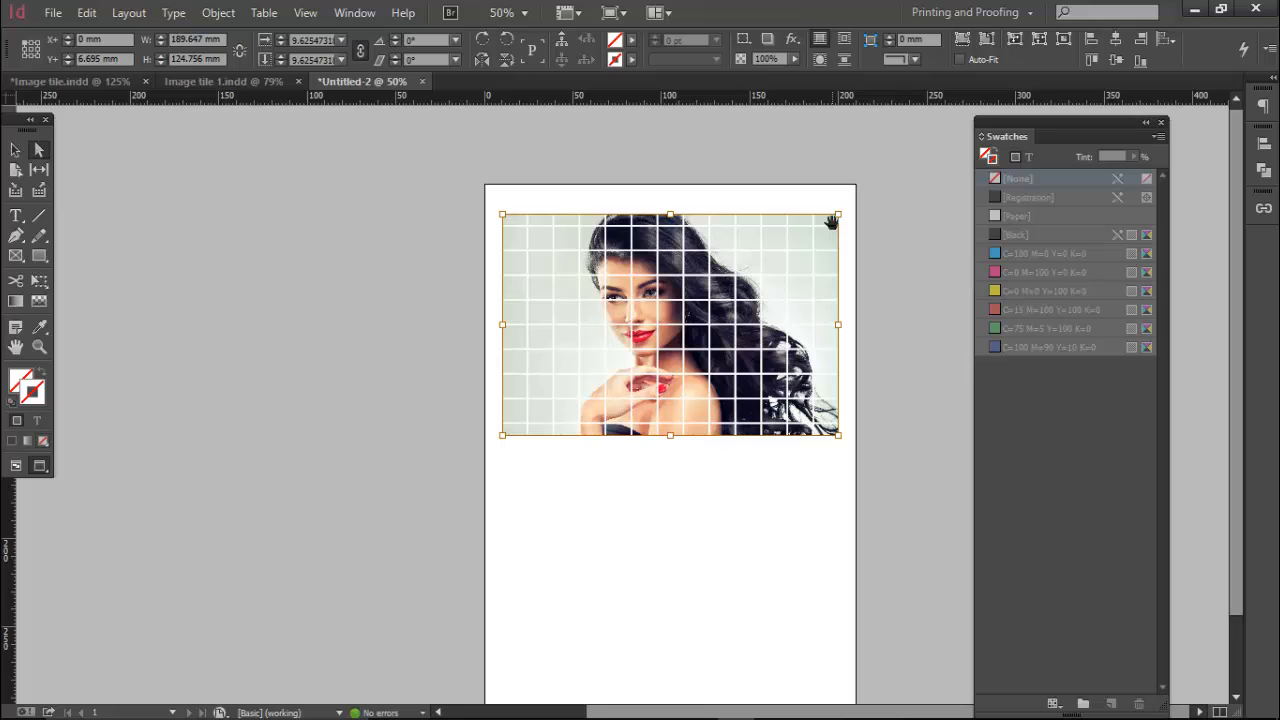
pyautogui.moveTo(842, 213); pyautogui.dragTo(926, 155)
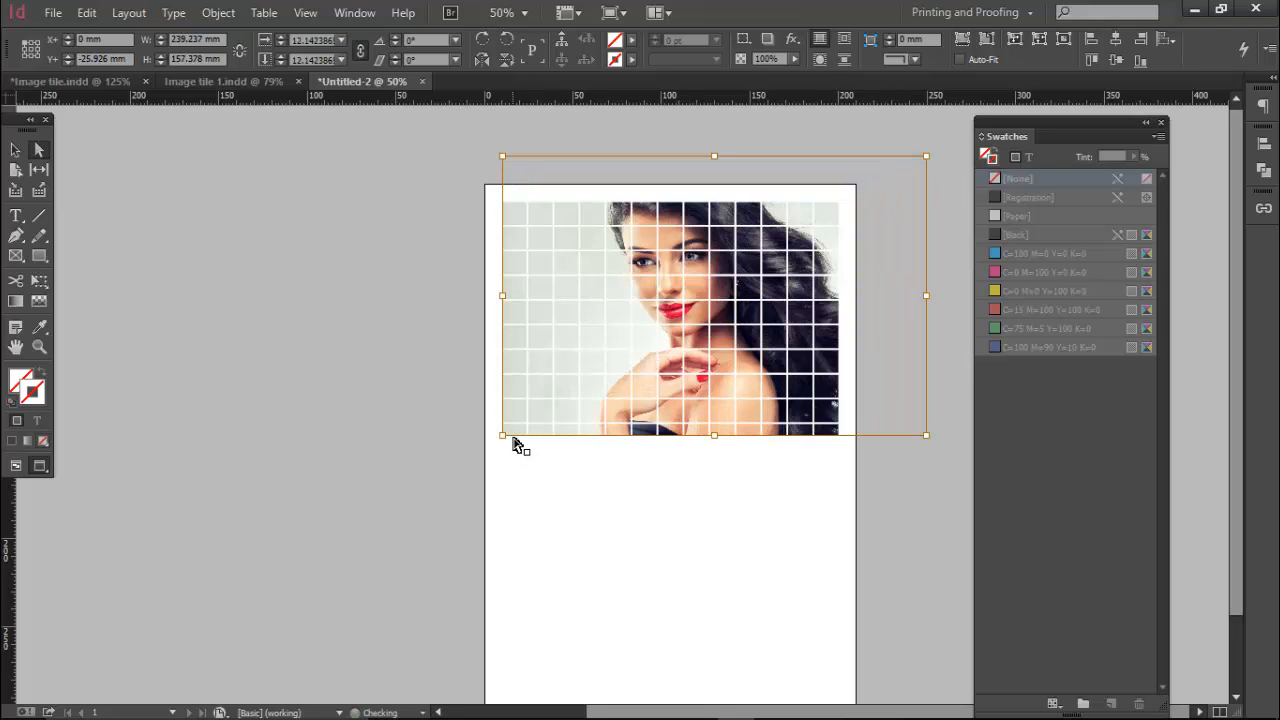
pyautogui.moveTo(501, 435); pyautogui.dragTo(444, 518)
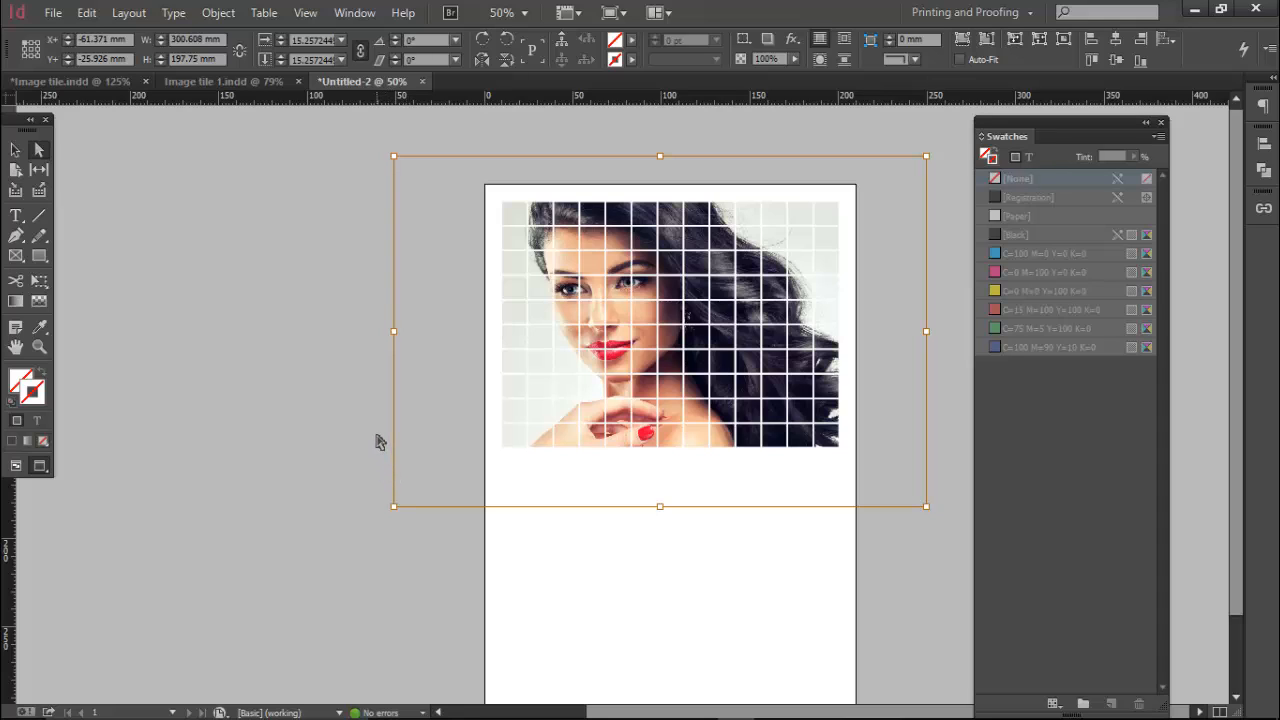
pyautogui.click(345, 413)
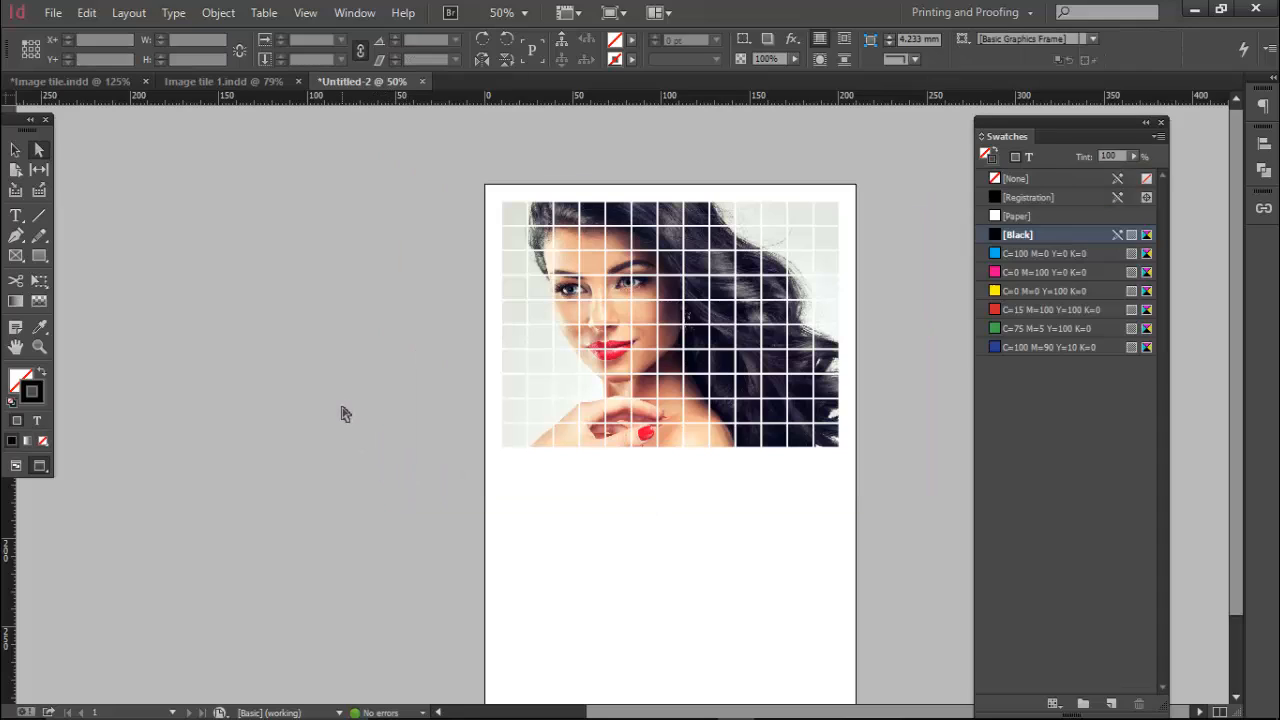
pyautogui.click(640, 316)
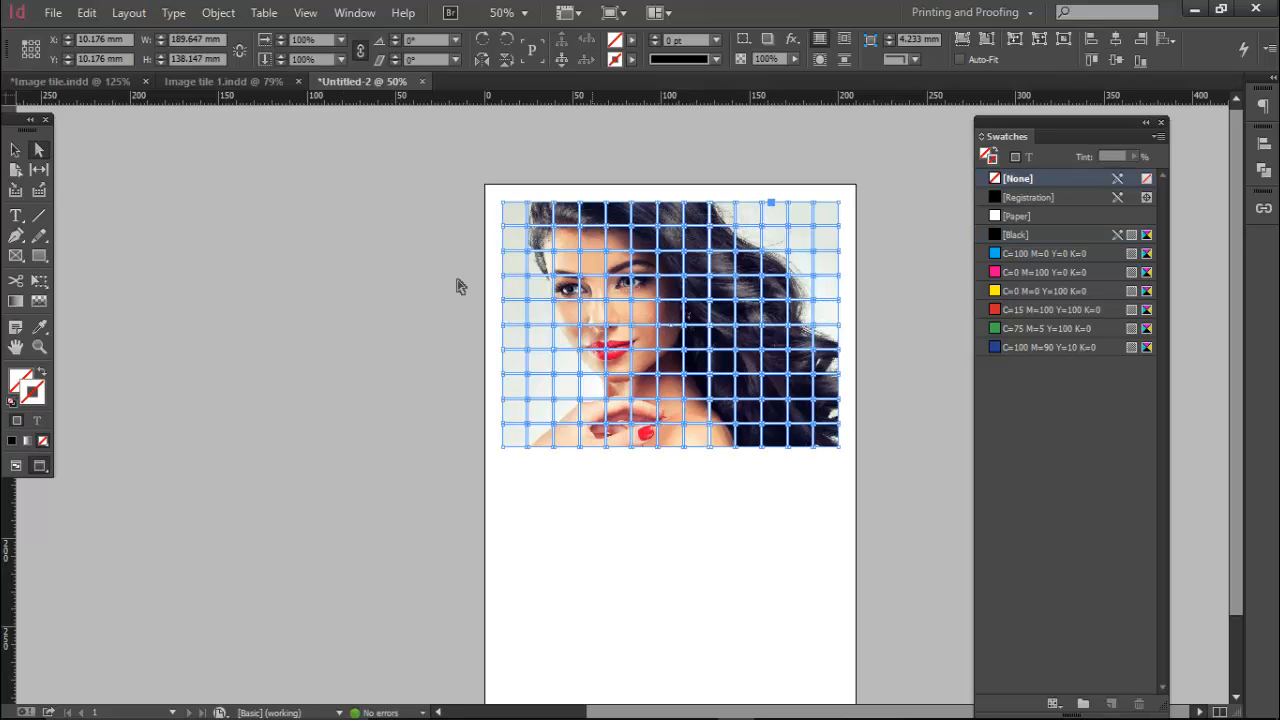
pyautogui.click(15, 150)
pyautogui.click(266, 266)
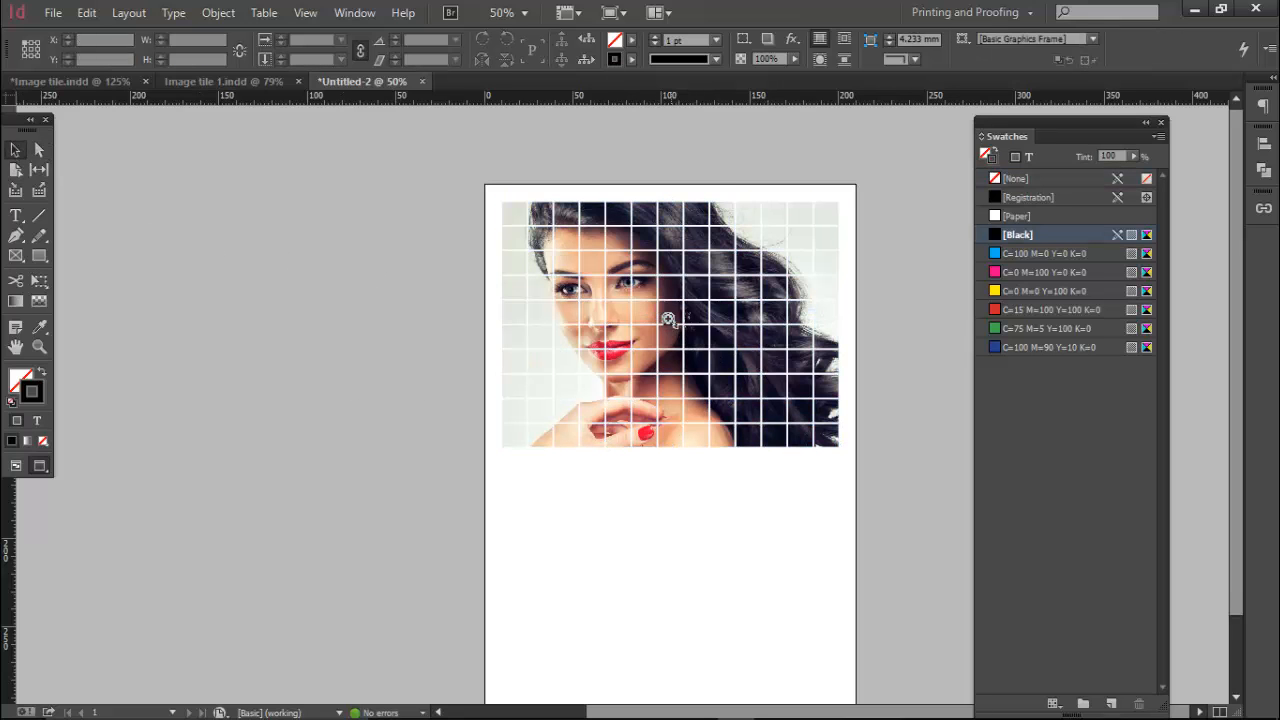
# Step: Apply the Rounded corner shape to all tiles of the image grid through Corner Options
pyautogui.keyDown('ctrl'); pyautogui.click(668, 318); pyautogui.keyUp('ctrl')
pyautogui.keyDown('ctrl'); pyautogui.click(718, 405); pyautogui.keyUp('ctrl')
pyautogui.keyDown('ctrl'); pyautogui.click(635, 445); pyautogui.keyUp('ctrl')
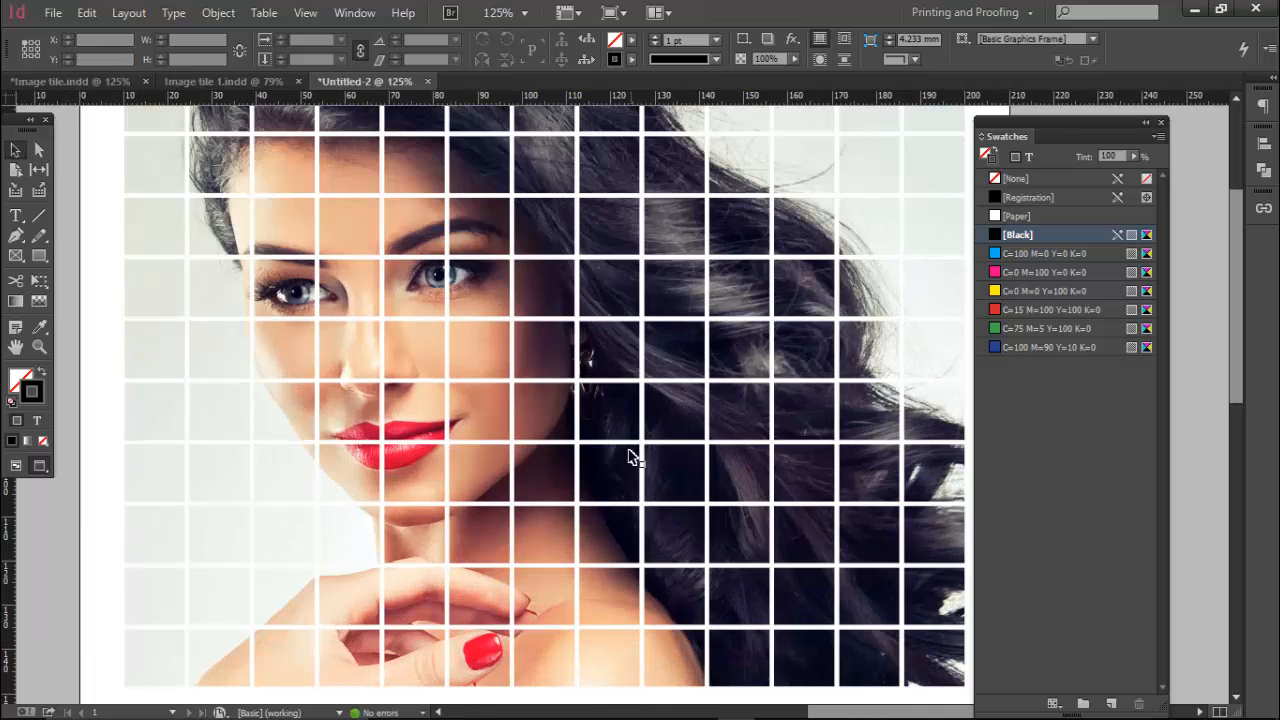
pyautogui.click(417, 317)
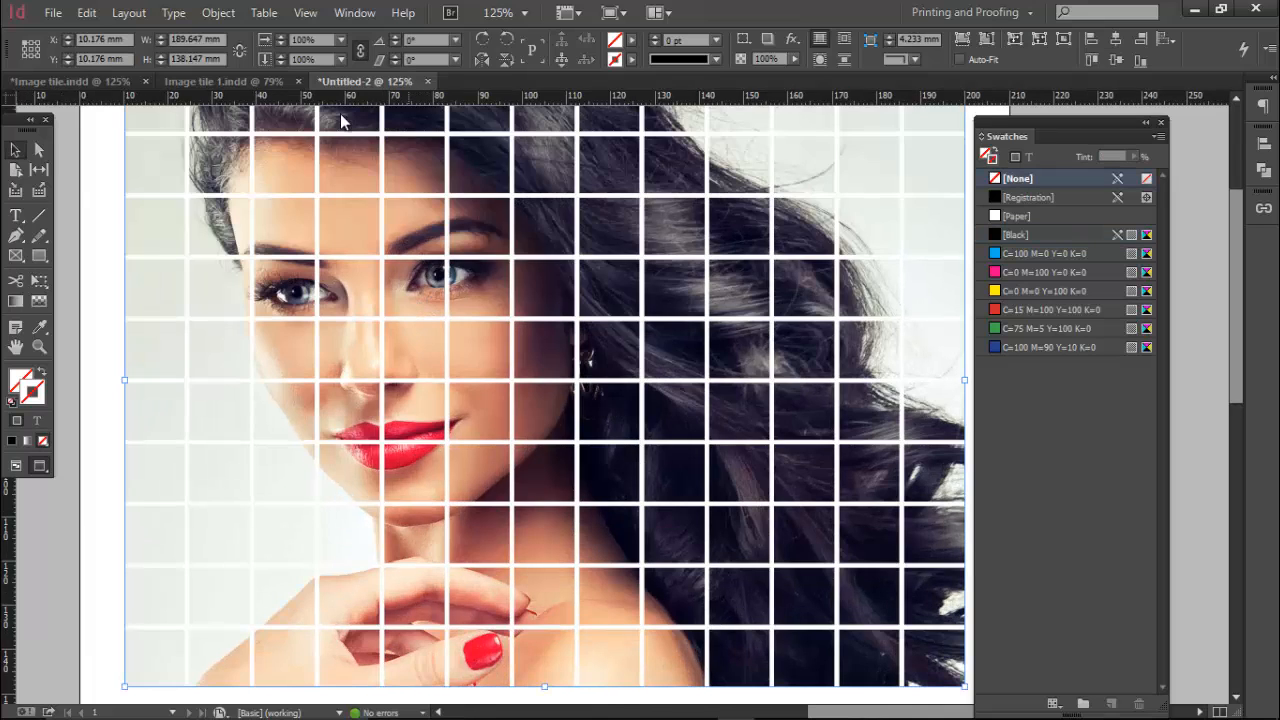
pyautogui.click(204, 13)
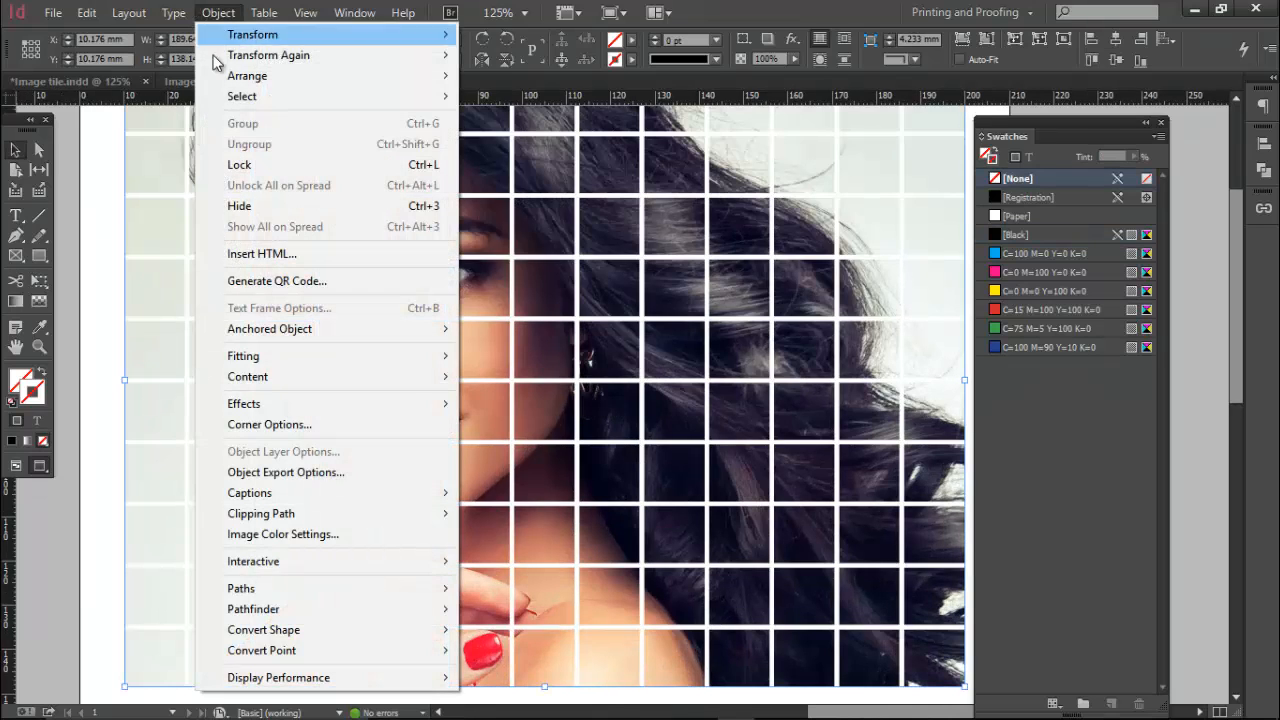
pyautogui.click(271, 423)
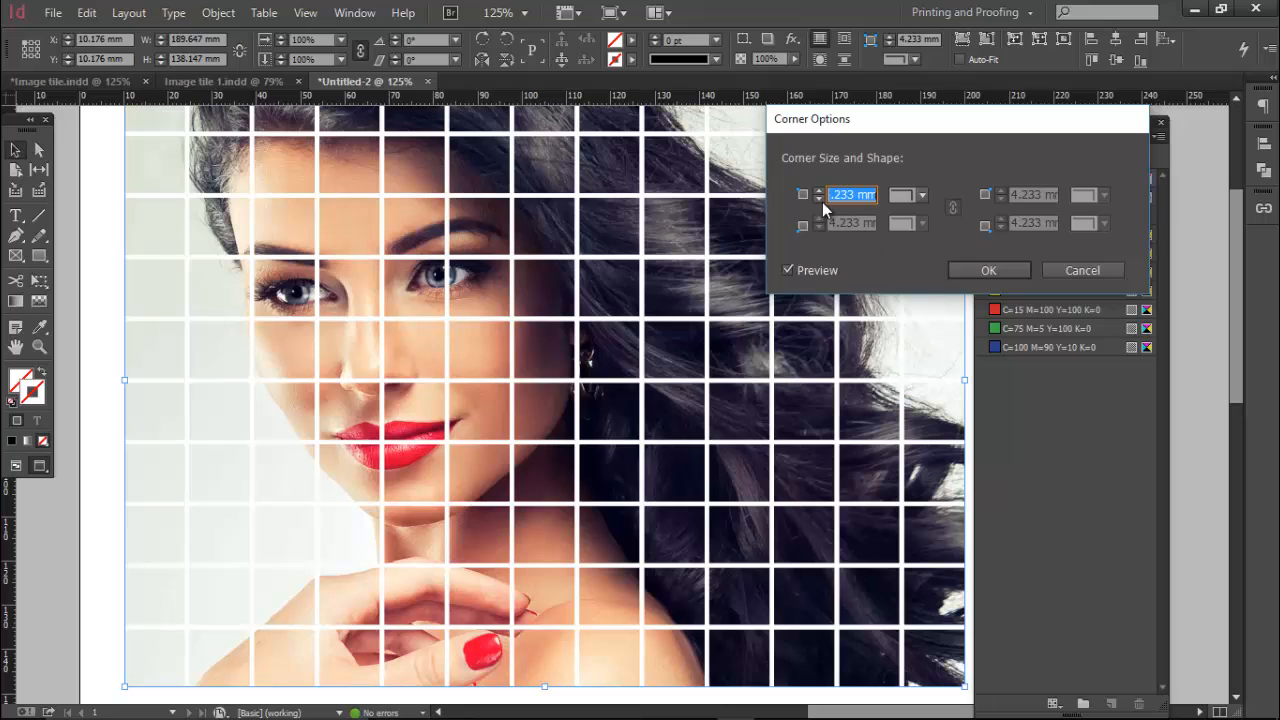
pyautogui.click(920, 196)
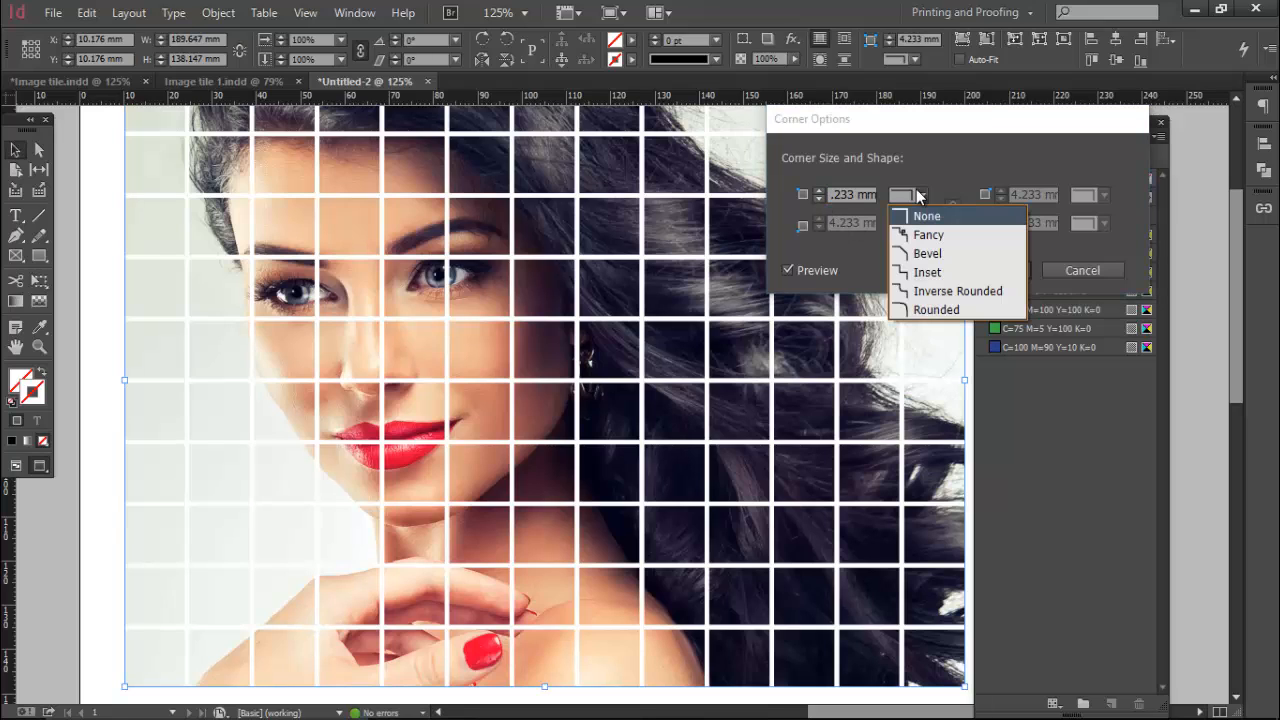
pyautogui.click(938, 312)
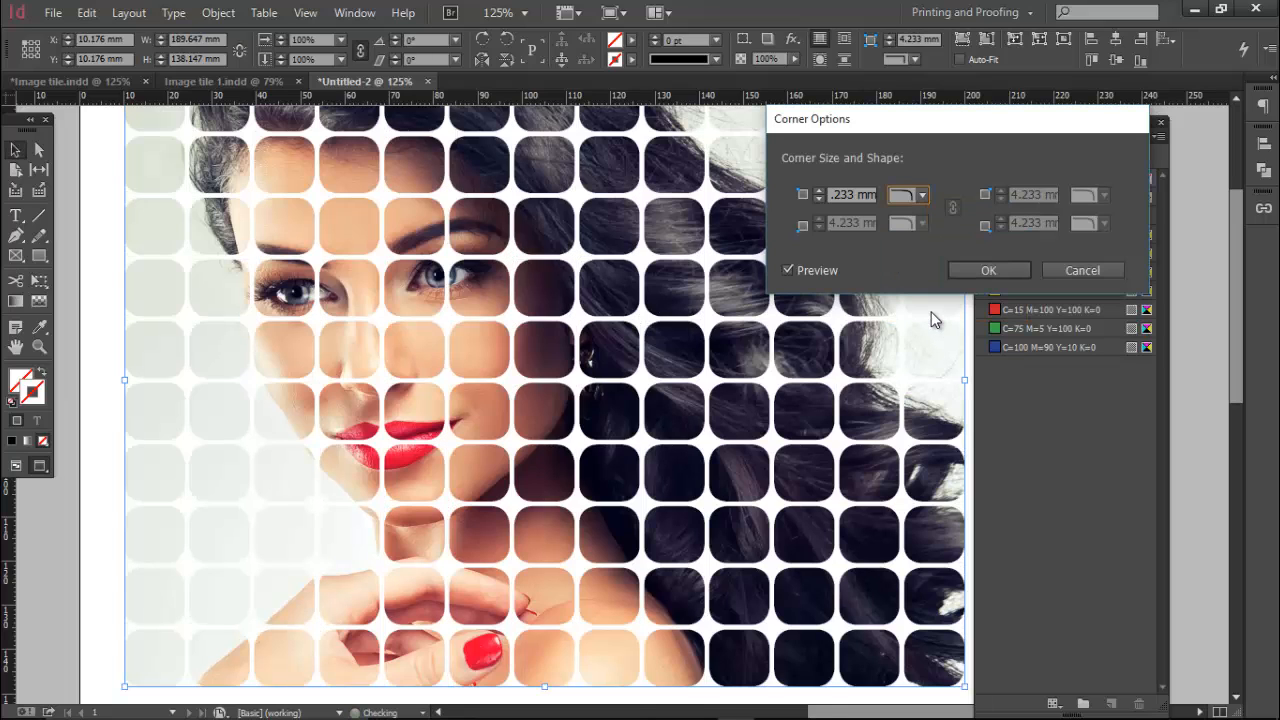
# Step: Reduce the tiles' corner size to 2 mm while previewing the rounded corners
pyautogui.click(819, 200)
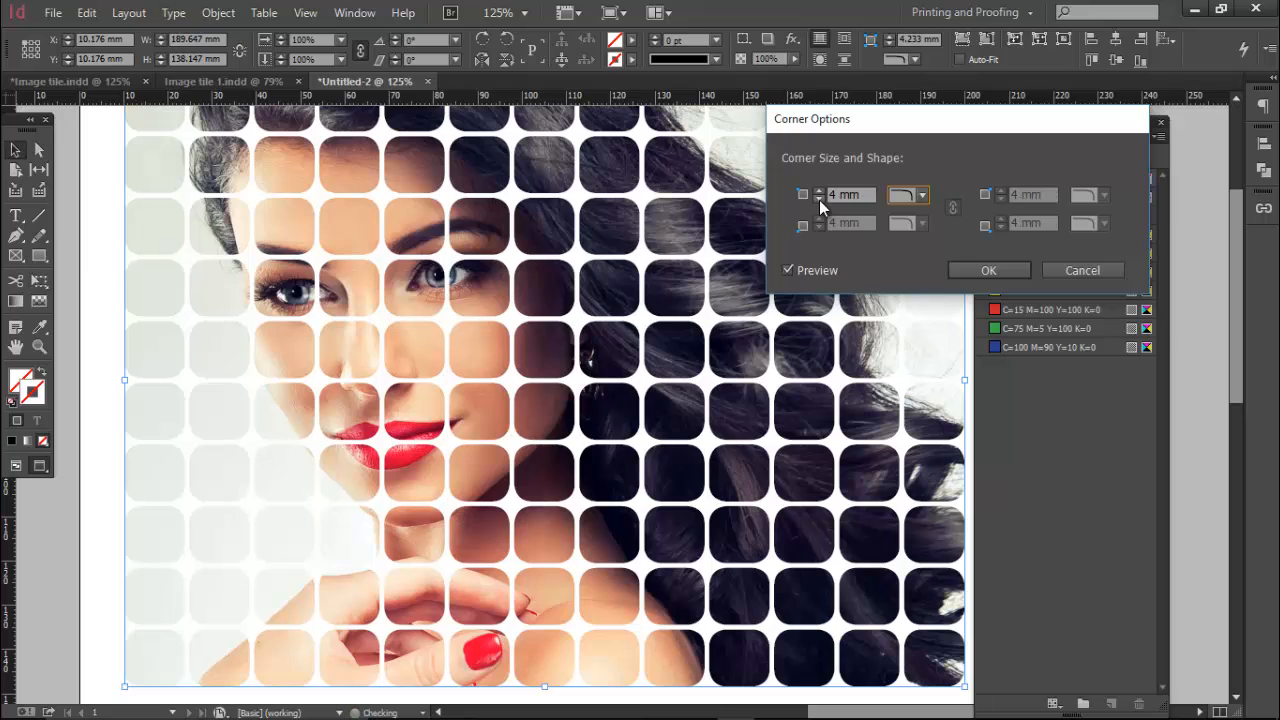
pyautogui.click(819, 200)
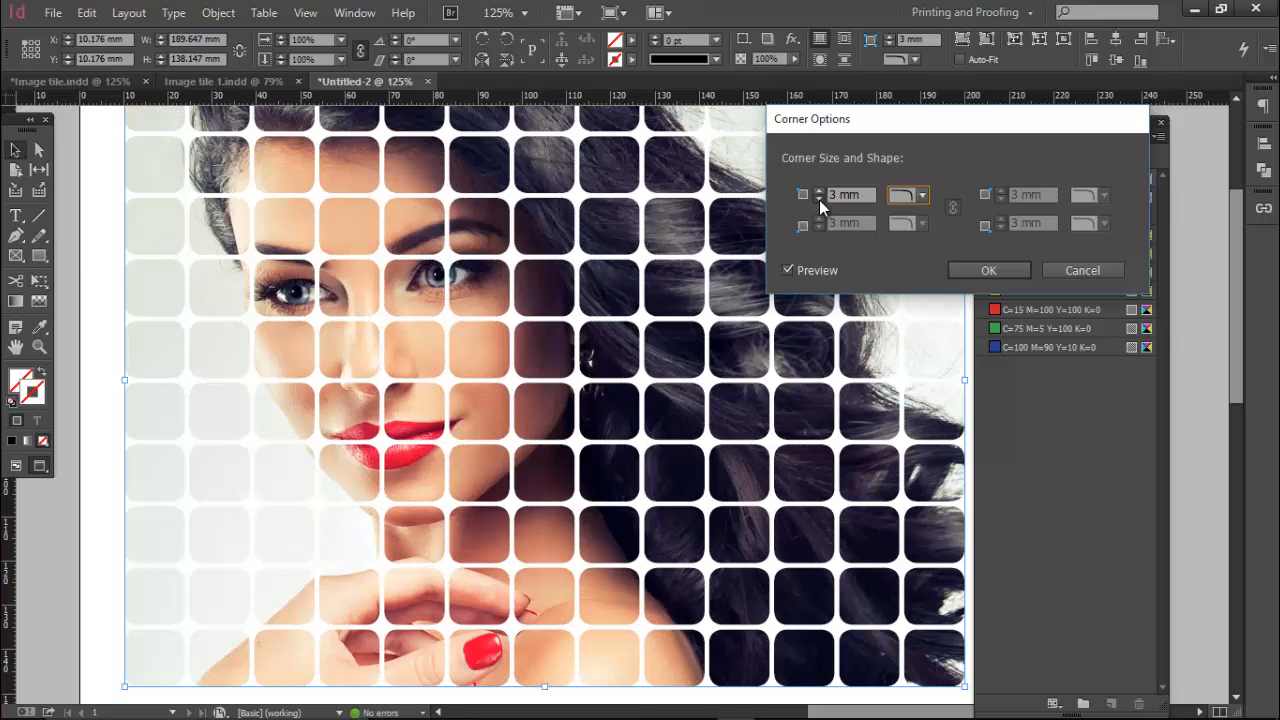
pyautogui.click(819, 200)
pyautogui.click(819, 200)
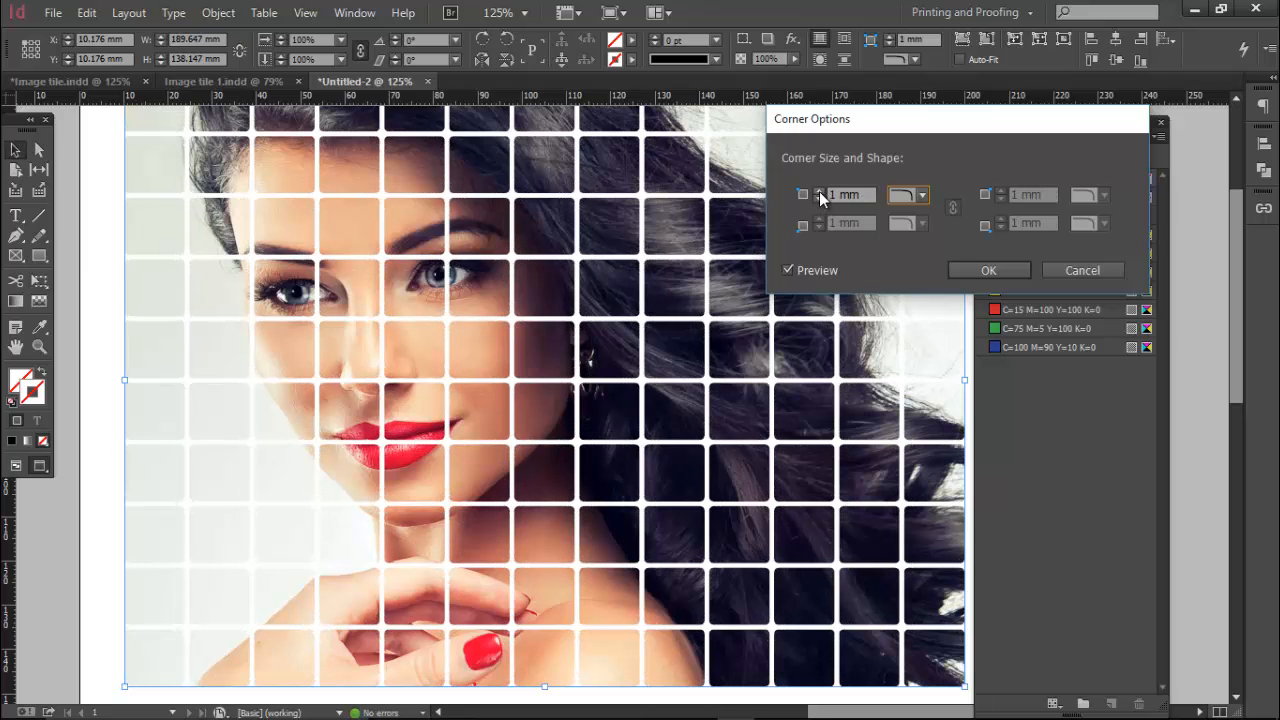
pyautogui.click(819, 190)
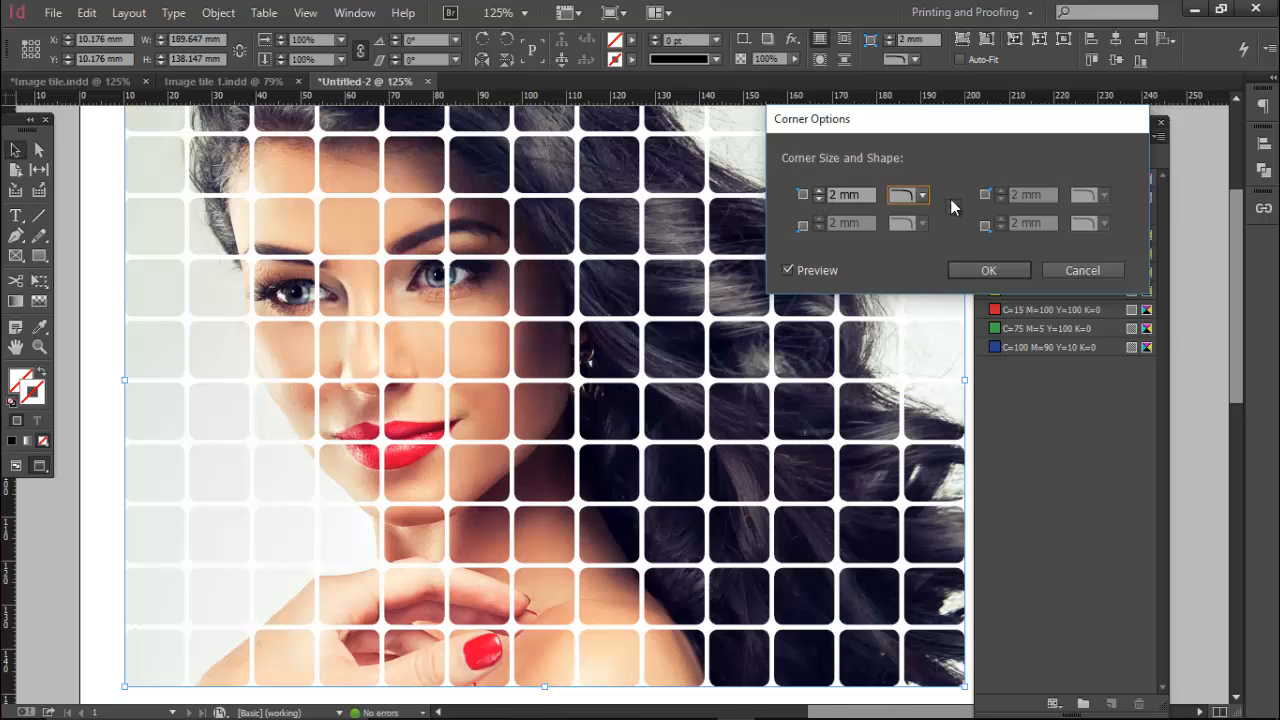
# Step: Change the tiles' corner shape to Inset and set the corner size to 1 mm
pyautogui.click(922, 196)
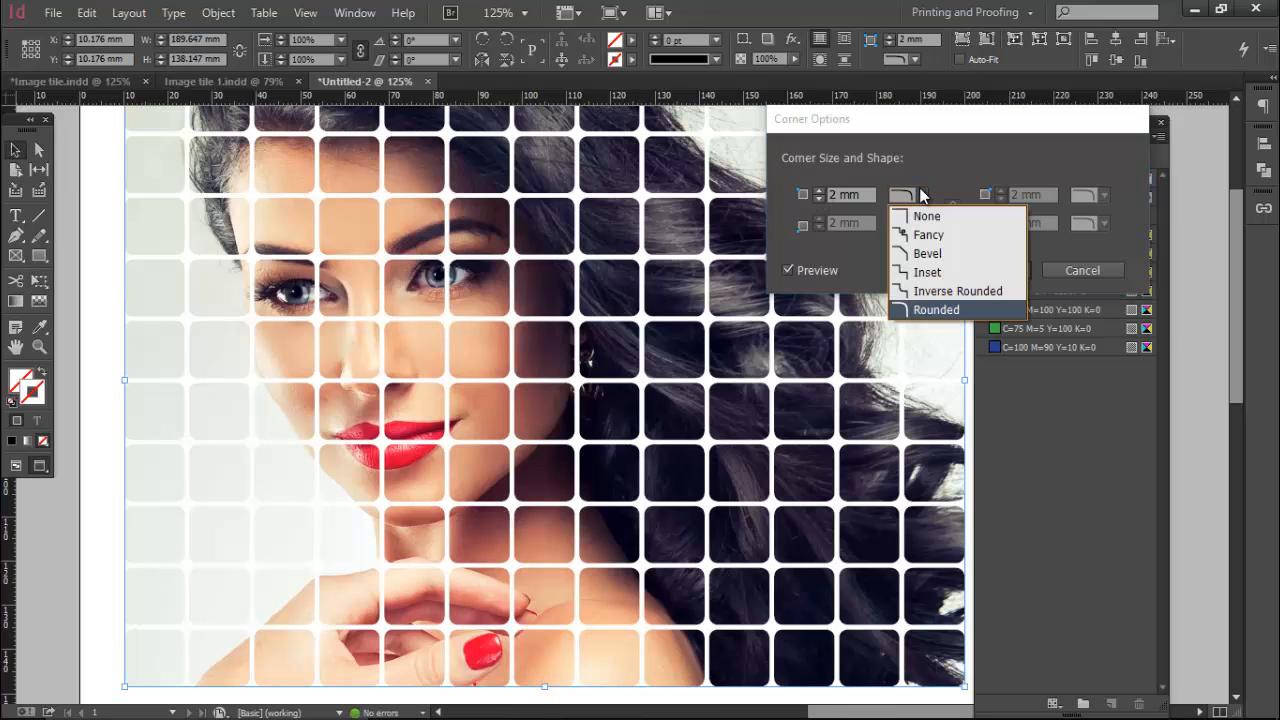
pyautogui.click(930, 278)
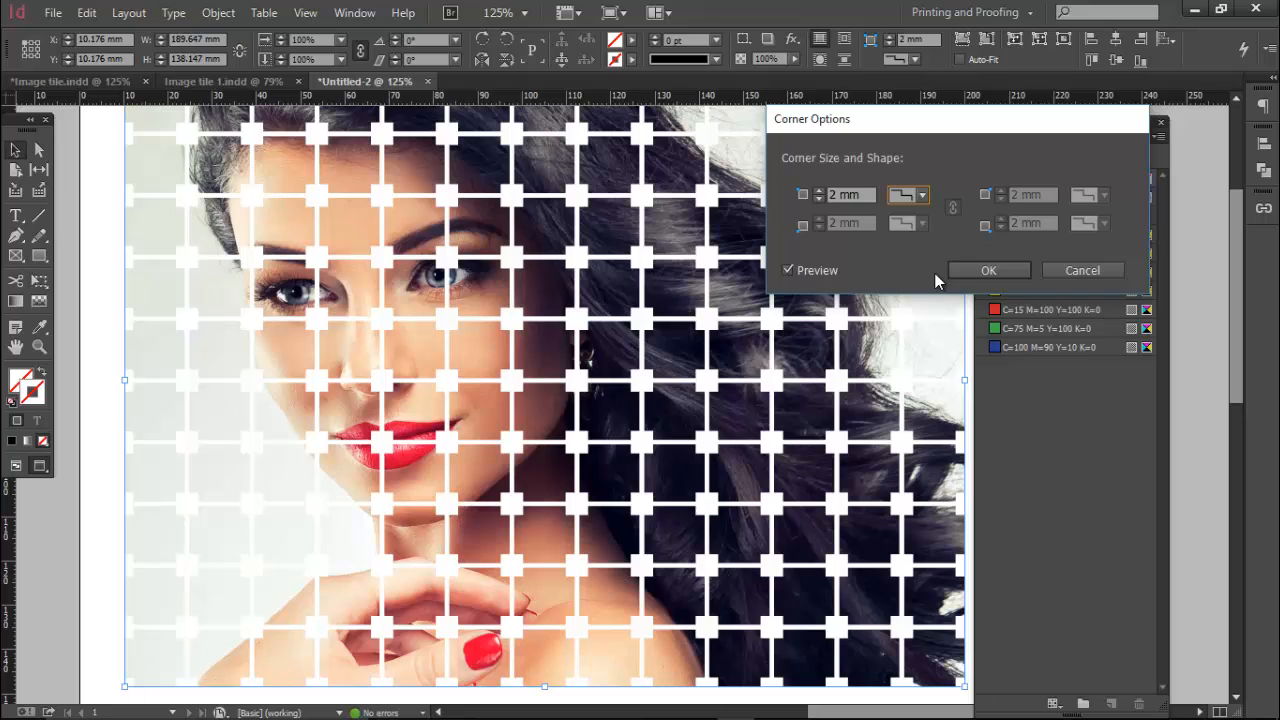
pyautogui.click(819, 199)
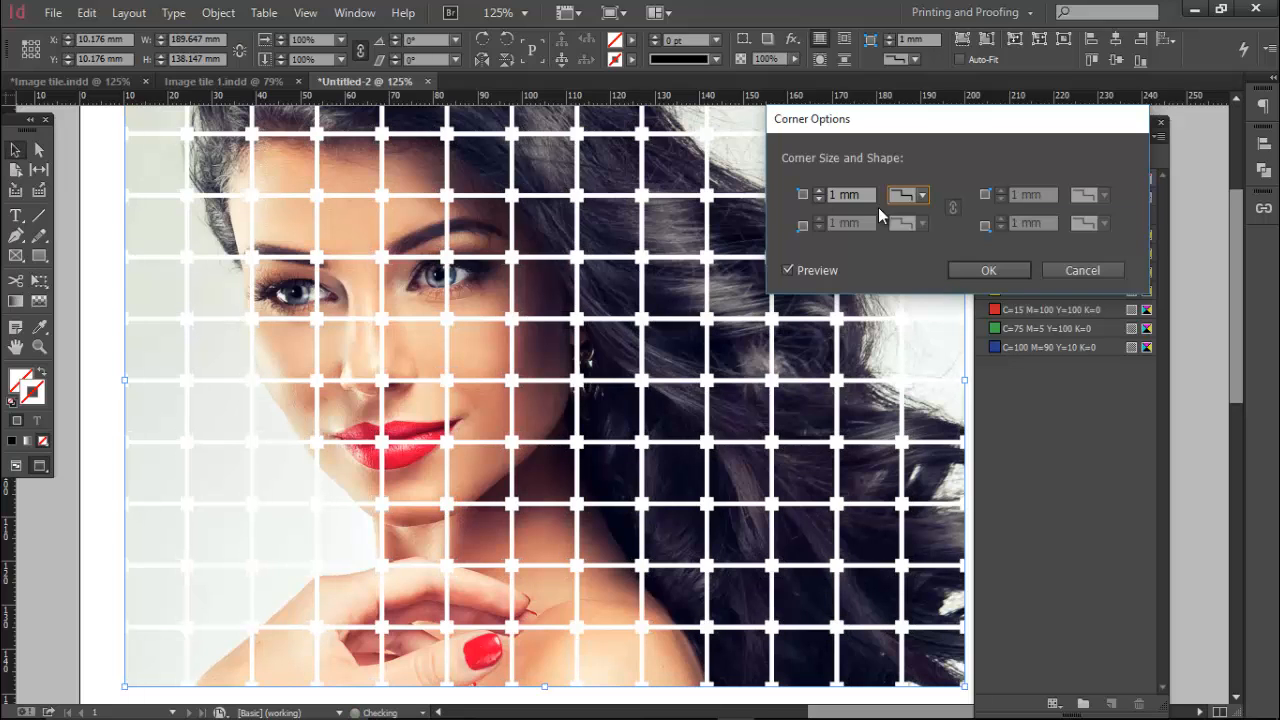
# Step: Try the Inverse Rounded and Fancy corner shapes on the tiles
pyautogui.click(922, 196)
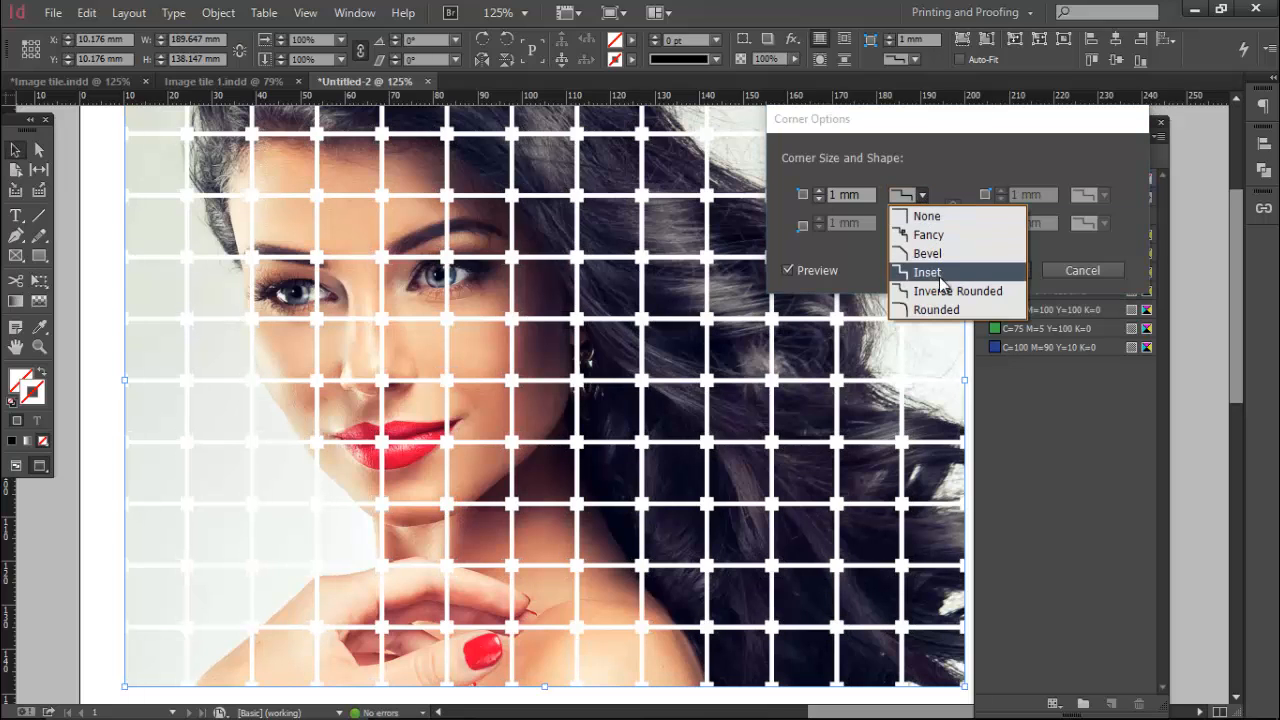
pyautogui.click(937, 289)
pyautogui.click(905, 196)
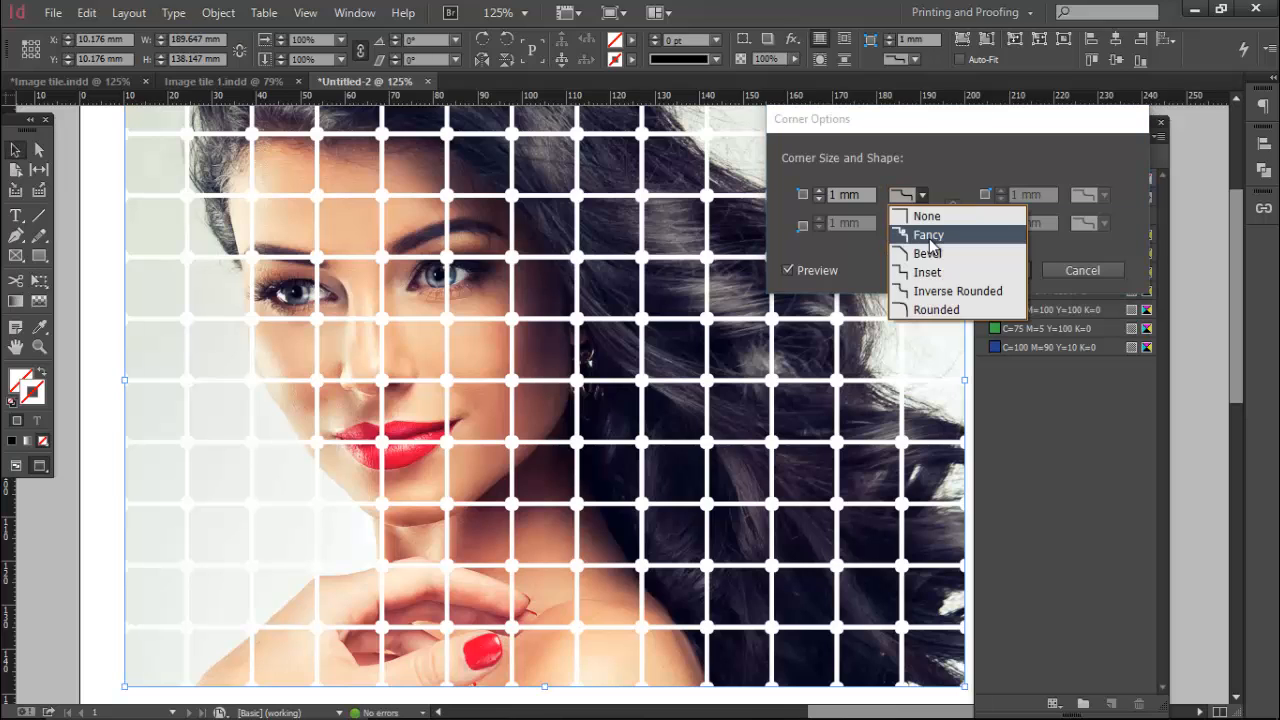
pyautogui.click(922, 231)
# Step: Set the tiles' corner shape to Bevel, apply the corner options and view the whole tiled image
pyautogui.click(923, 195)
pyautogui.click(933, 250)
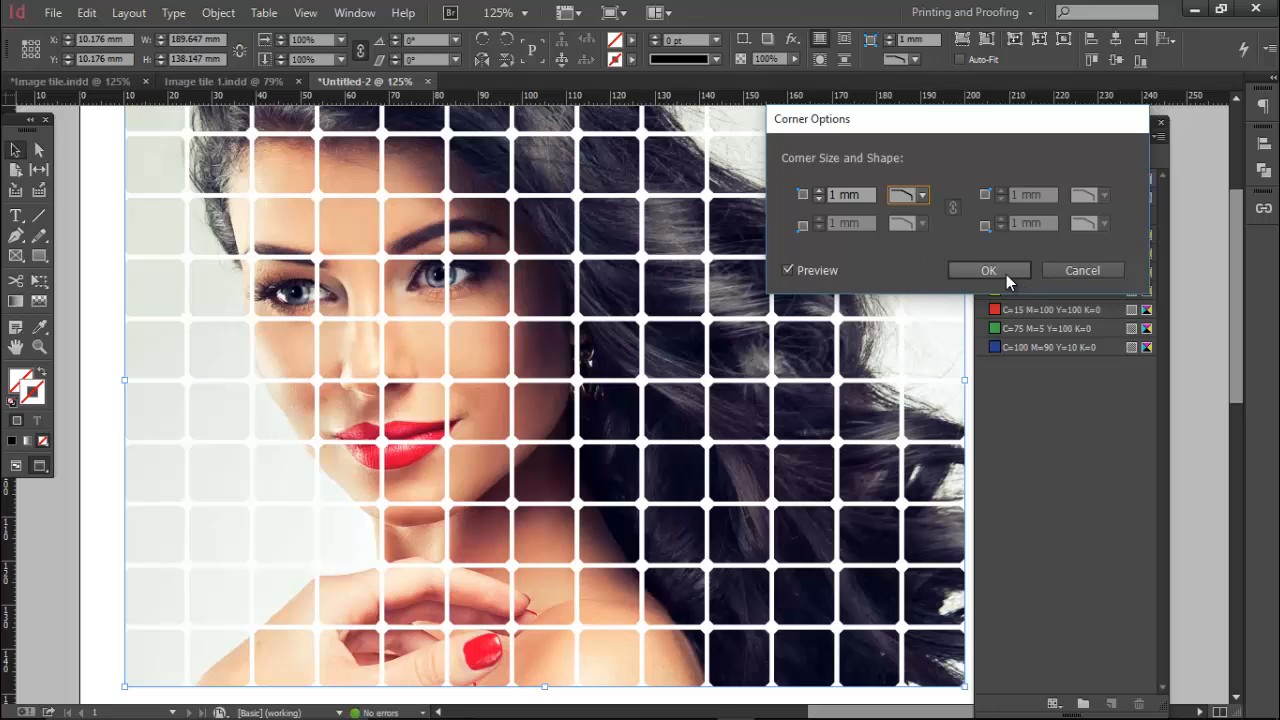
pyautogui.click(988, 271)
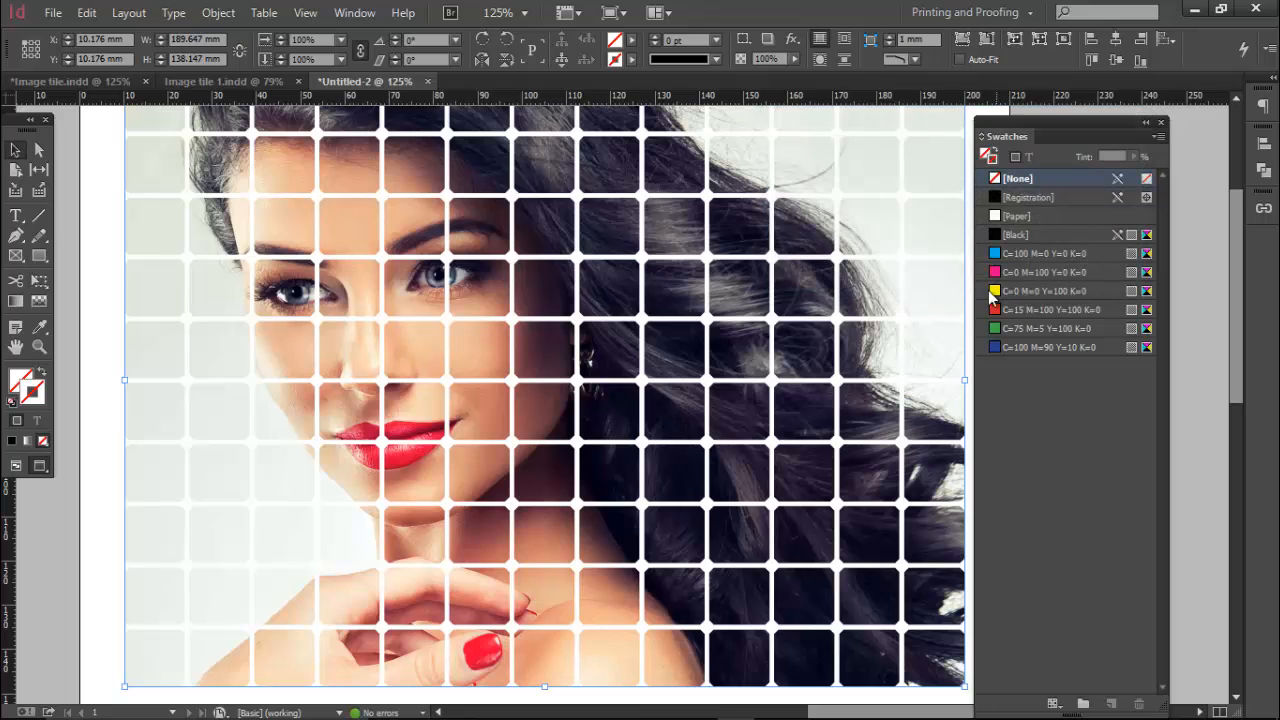
pyautogui.hotkey('ctrl', '-')
pyautogui.hotkey('ctrl', '-')
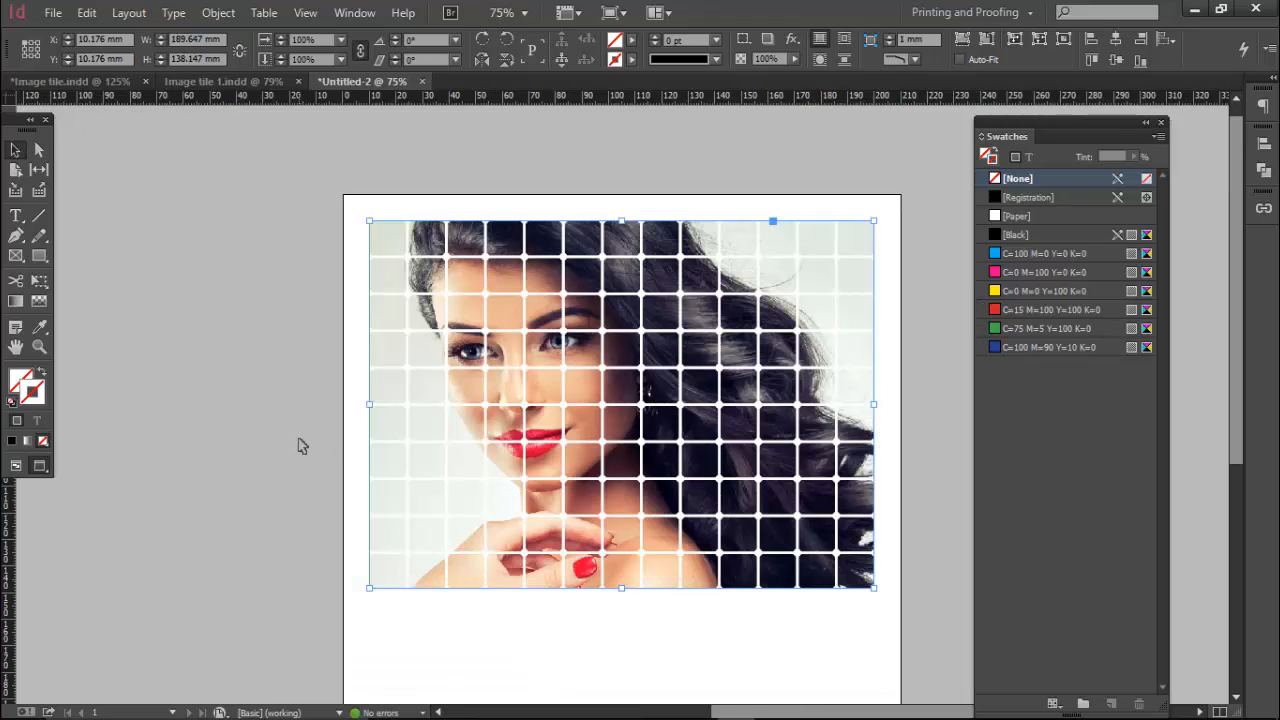
# Step: Delete the tiled image from the page and return to the normal screen mode
pyautogui.hotkey('ctrl', '-')
pyautogui.press('Delete')
pyautogui.press('w')
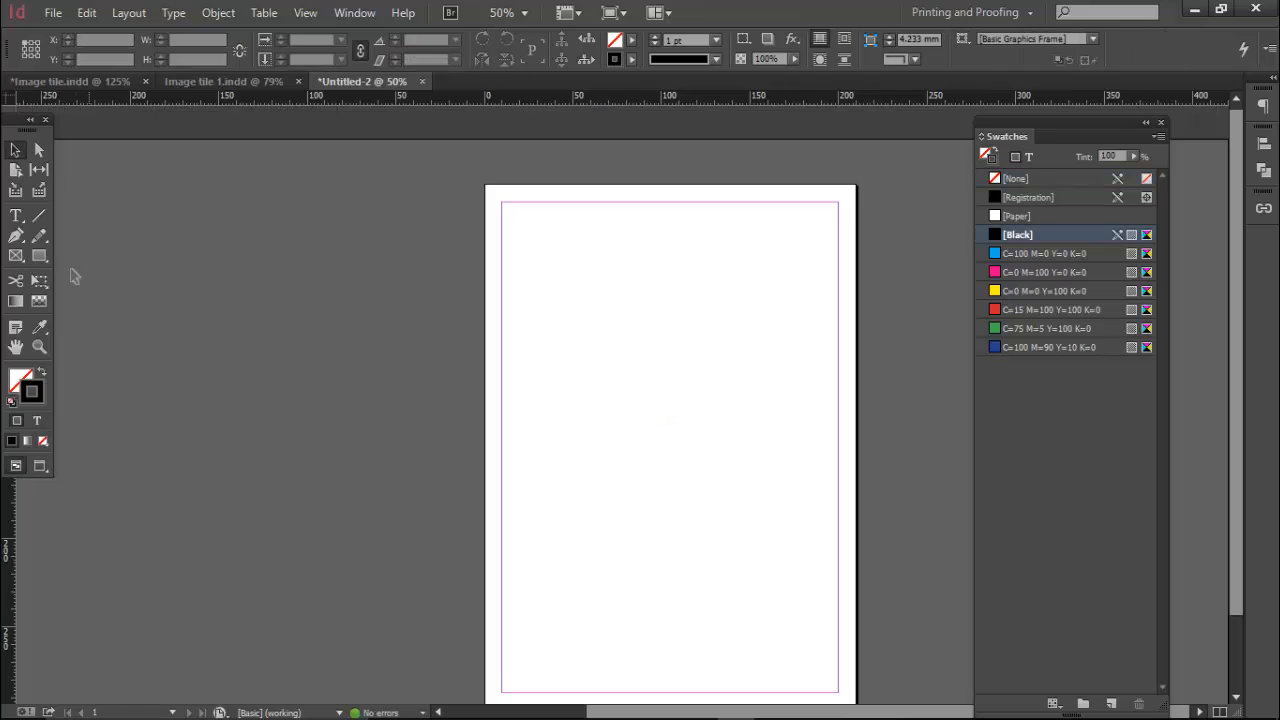
# Step: Create a 10 mm by 10 mm rectangle on the empty page
pyautogui.click(39, 256)
pyautogui.click(651, 371)
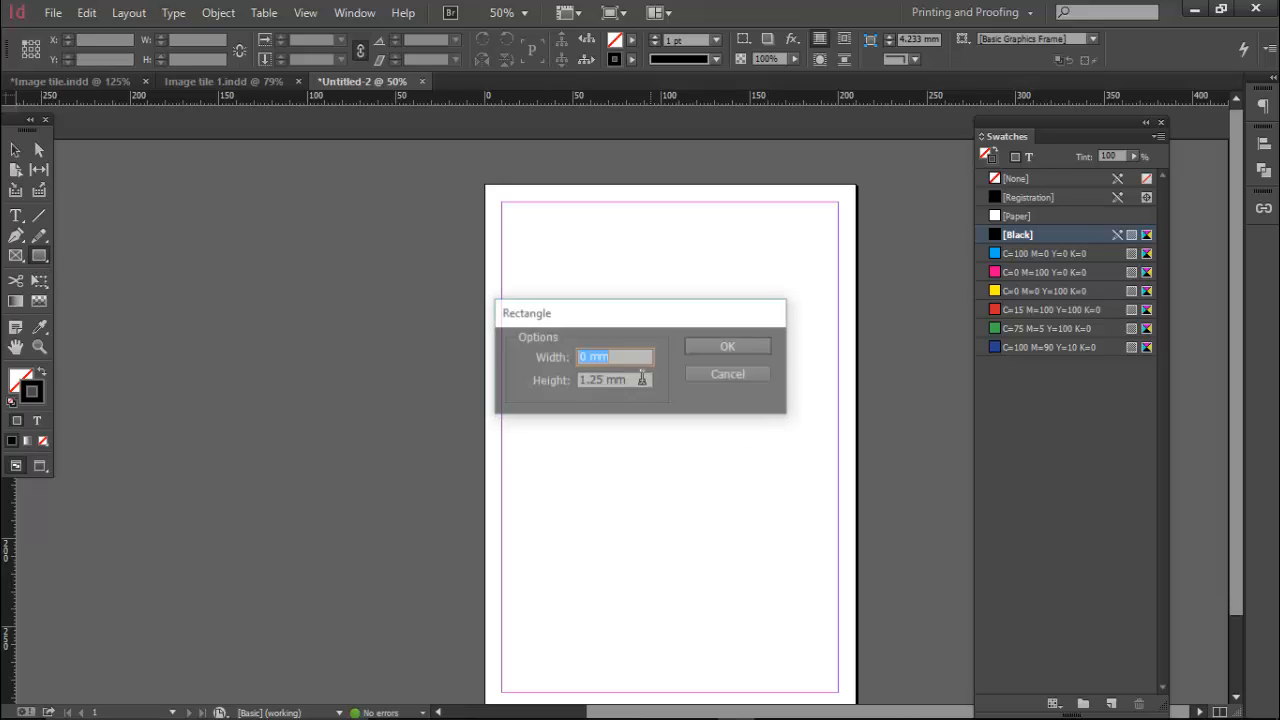
pyautogui.write('10')
pyautogui.press('Tab')
pyautogui.write('1')
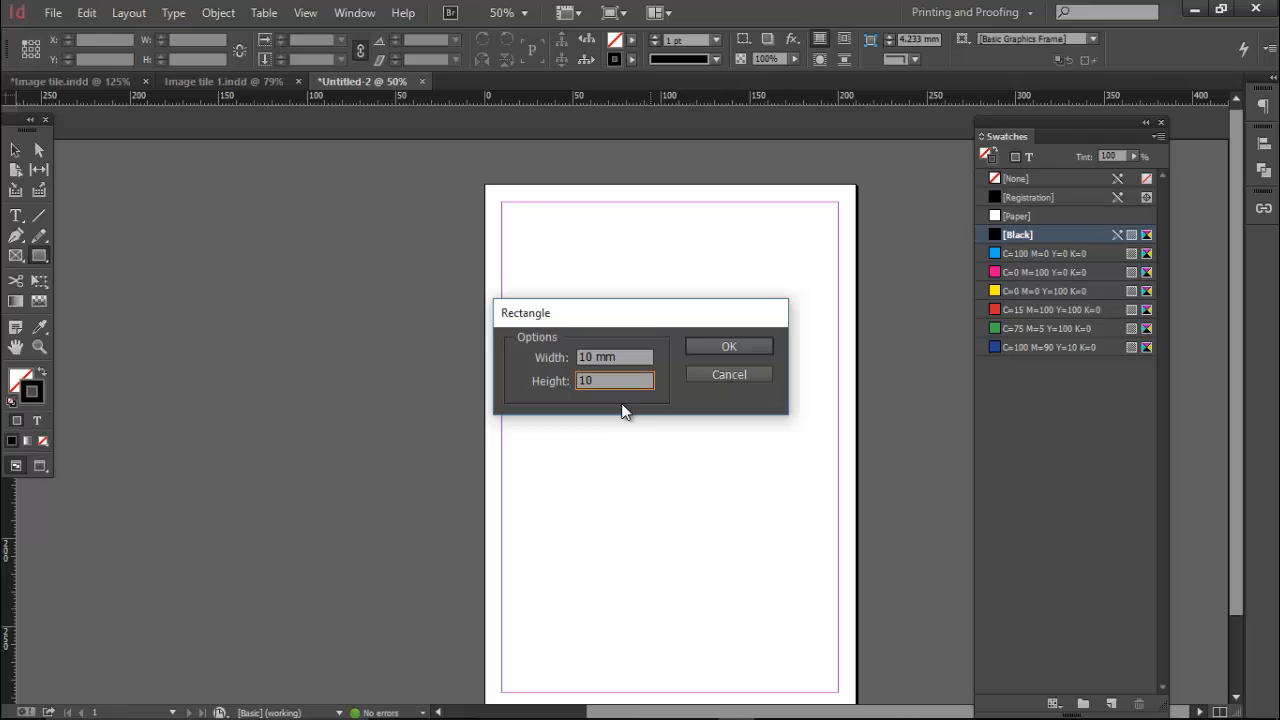
pyautogui.press('Return')
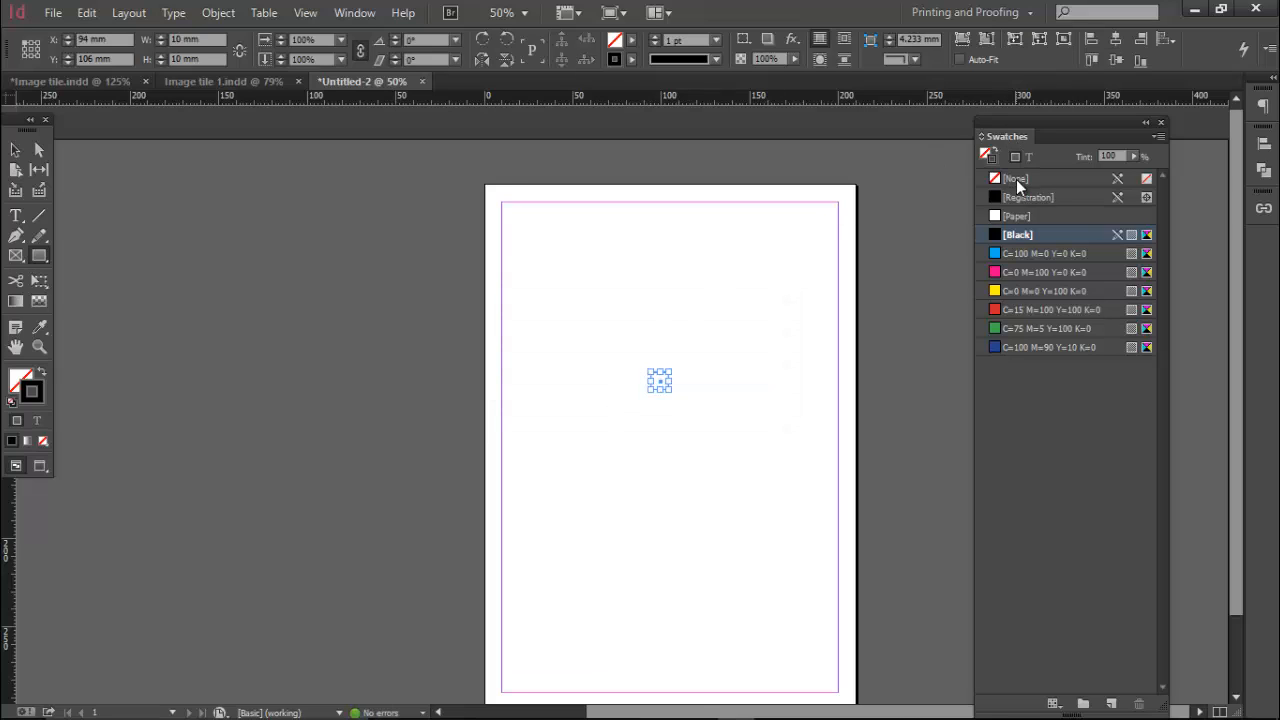
# Step: Remove the small square's stroke and fill it with the C=0 M=100 Y=0 K=0 swatch, checking it in preview mode
pyautogui.click(1016, 181)
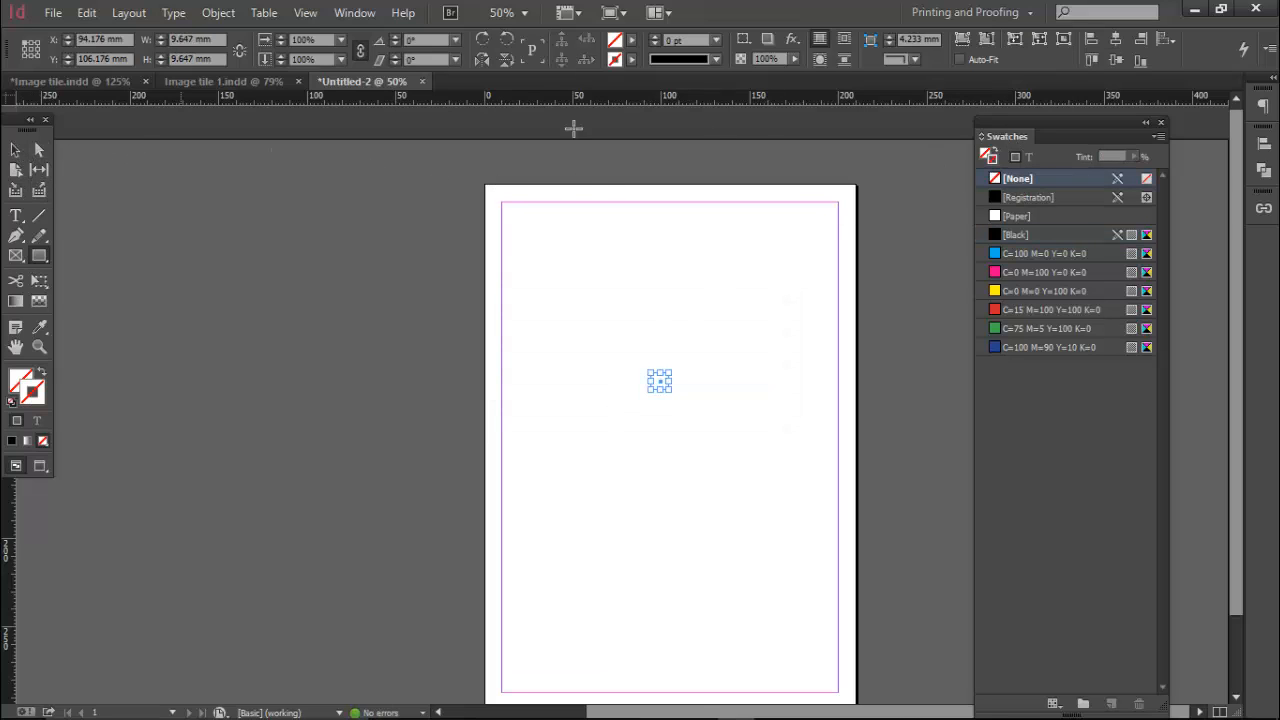
pyautogui.click(1049, 272)
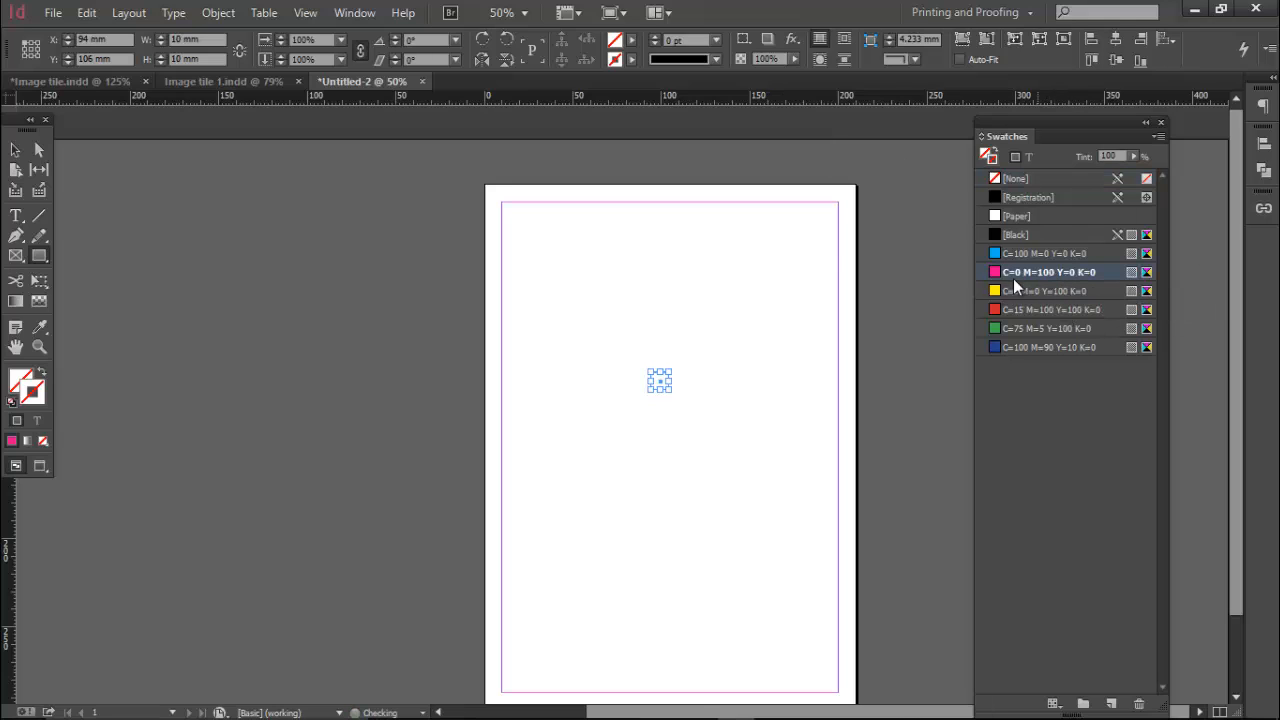
pyautogui.click(1055, 182)
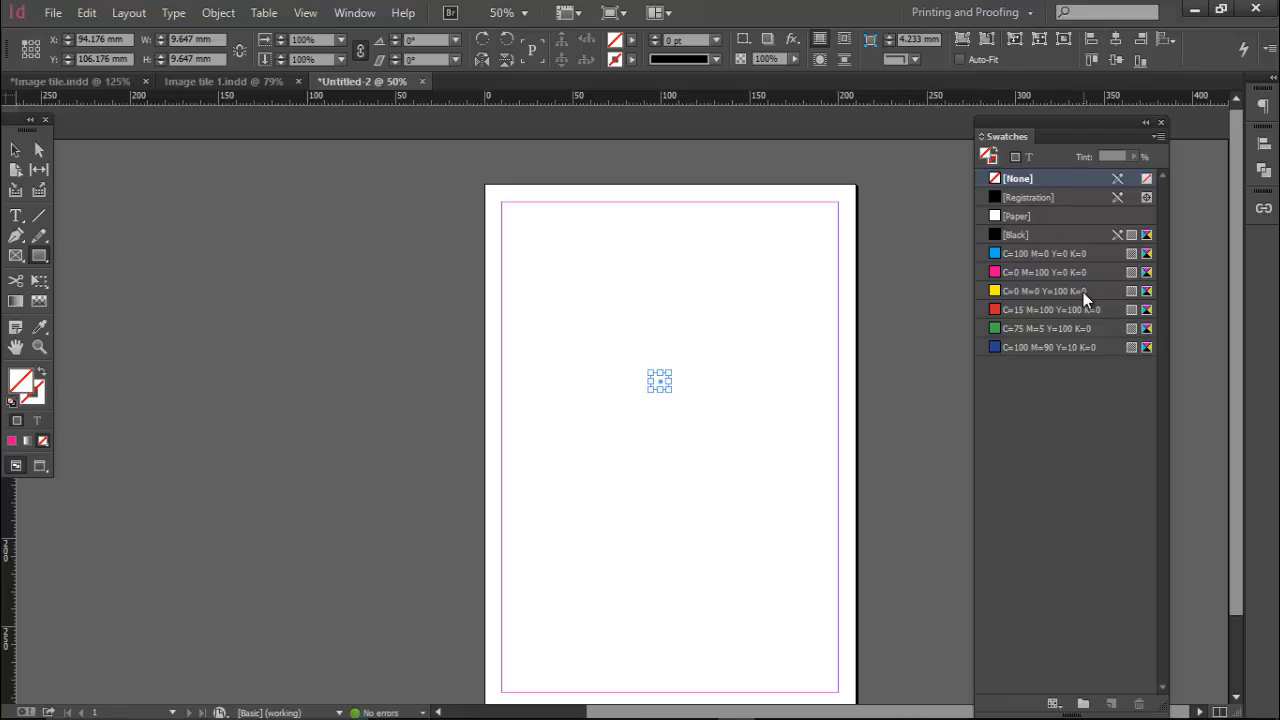
pyautogui.click(1046, 273)
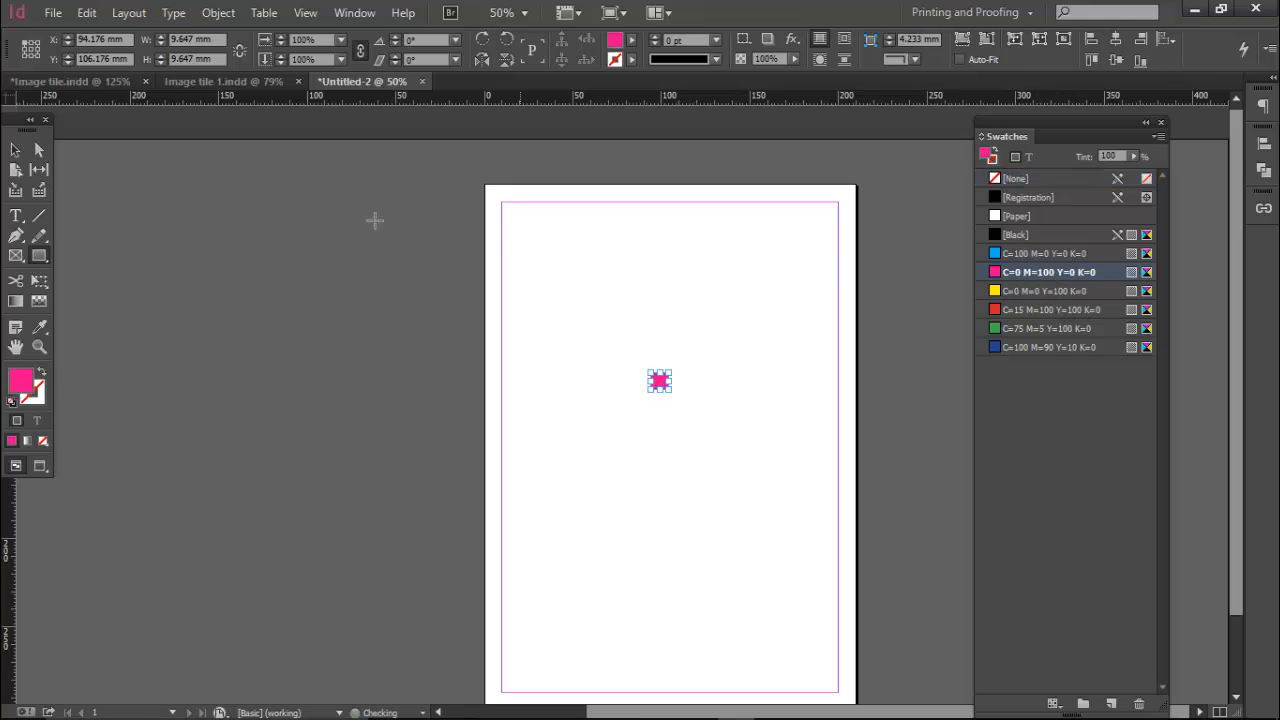
pyautogui.click(429, 303)
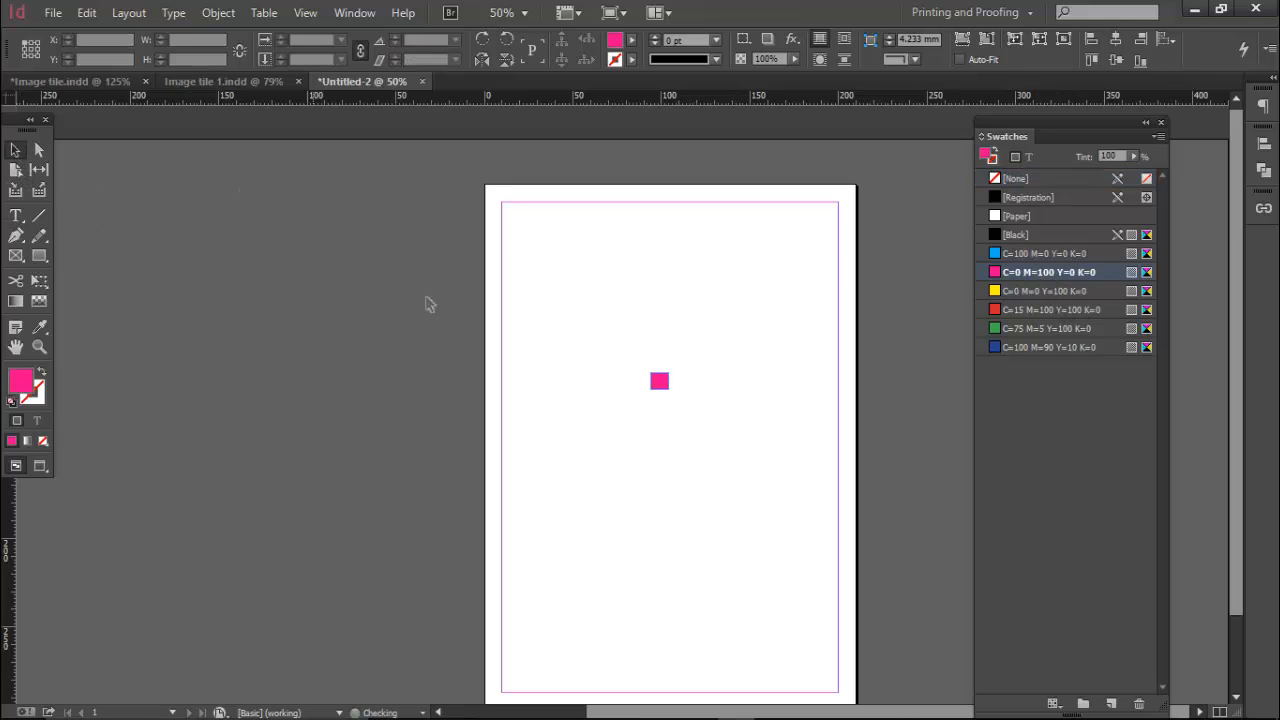
pyautogui.press('w')
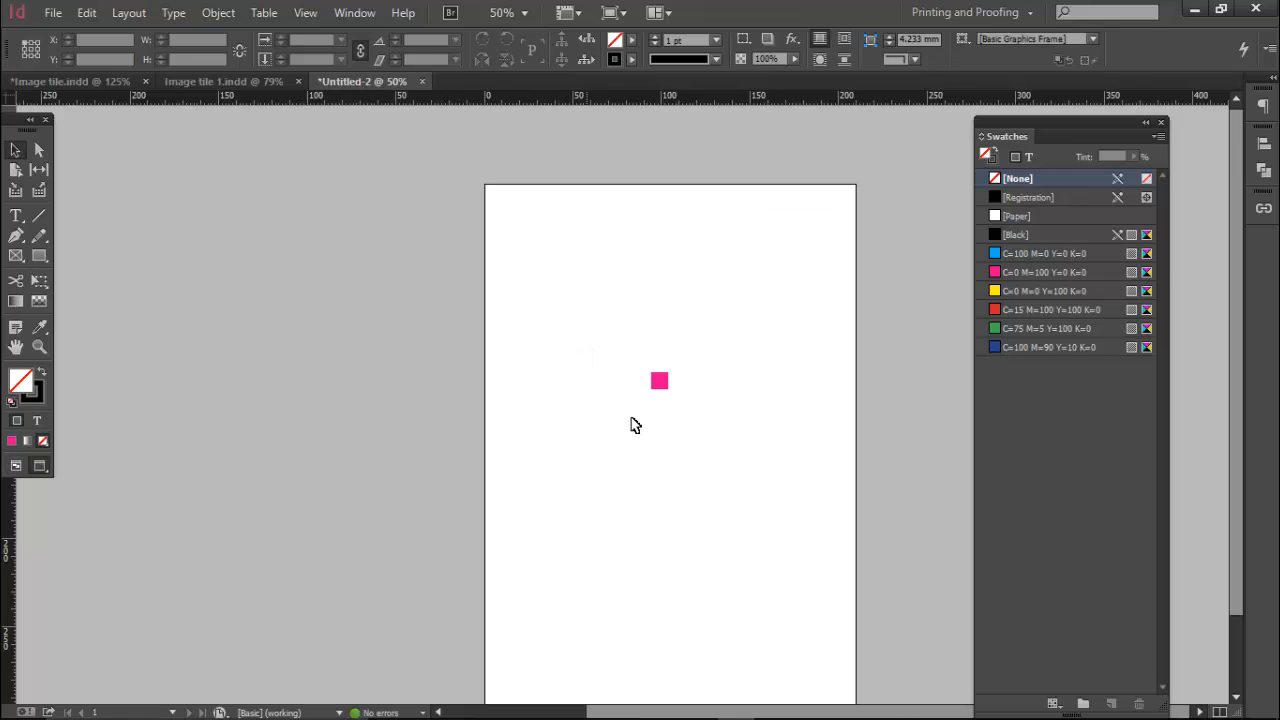
pyautogui.press('w')
# Step: Move the magenta square into the page's upper-left margin corner at X 10 mm, Y 10 mm
pyautogui.moveTo(585, 360); pyautogui.dragTo(510, 216)
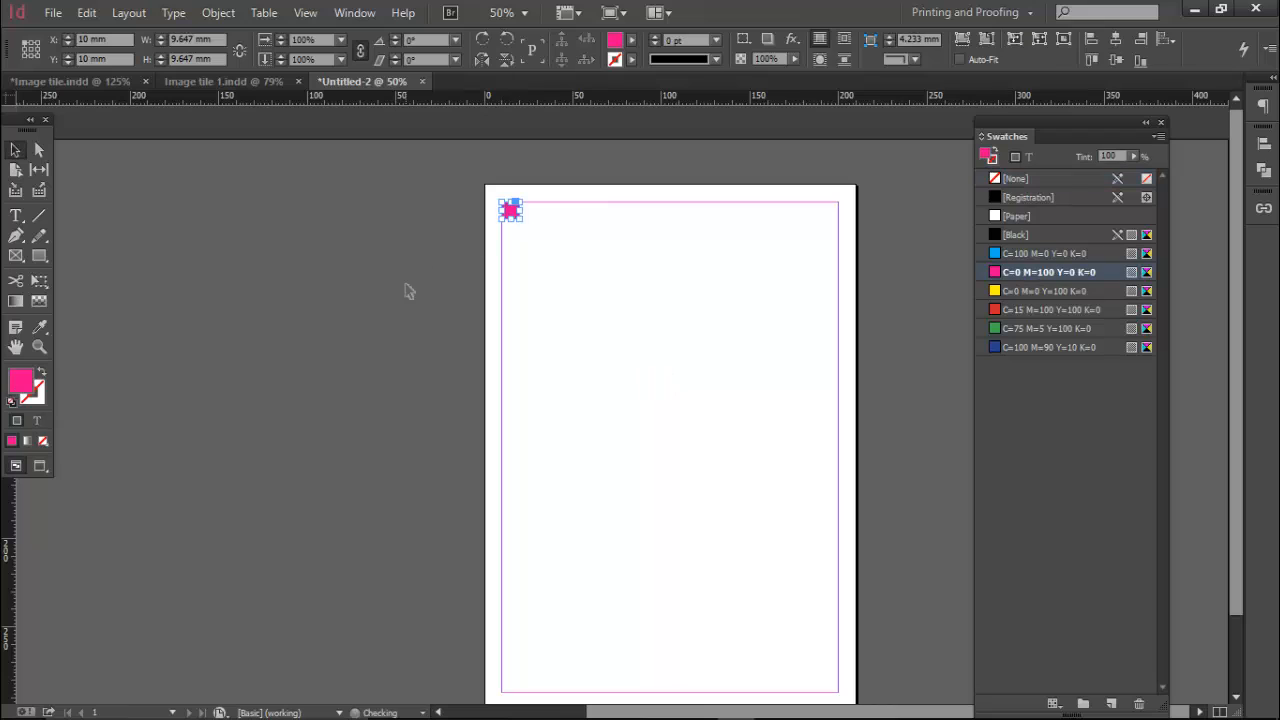
pyautogui.hotkey('ctrl', '=')
pyautogui.hotkey('ctrl', '=')
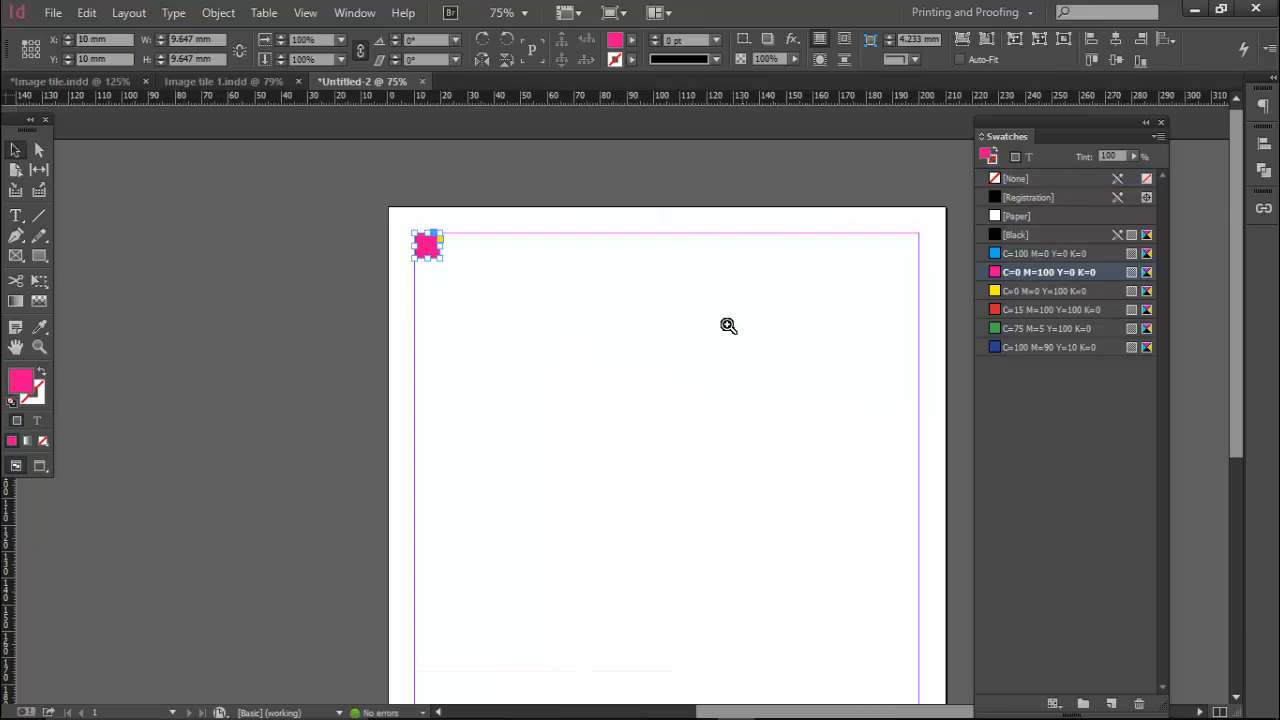
# Step: Hide the frame edges and move the Swatches panel clear of the page
pyautogui.click(357, 197)
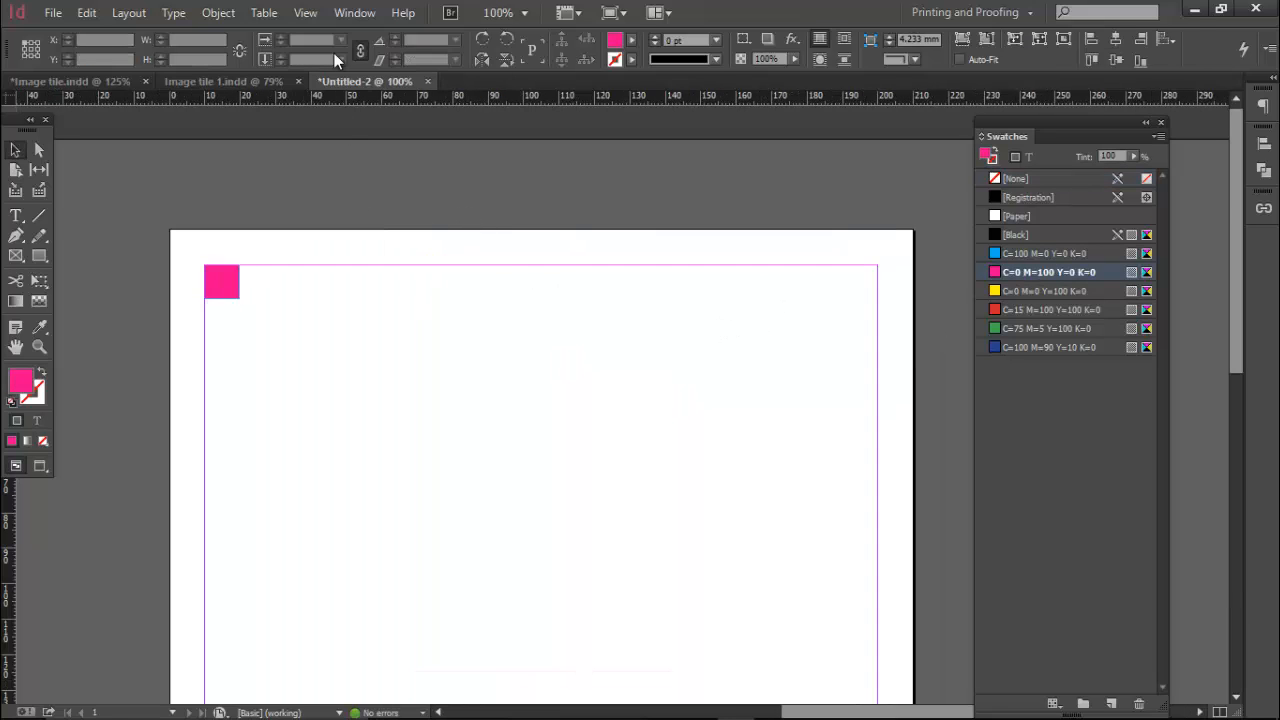
pyautogui.click(308, 12)
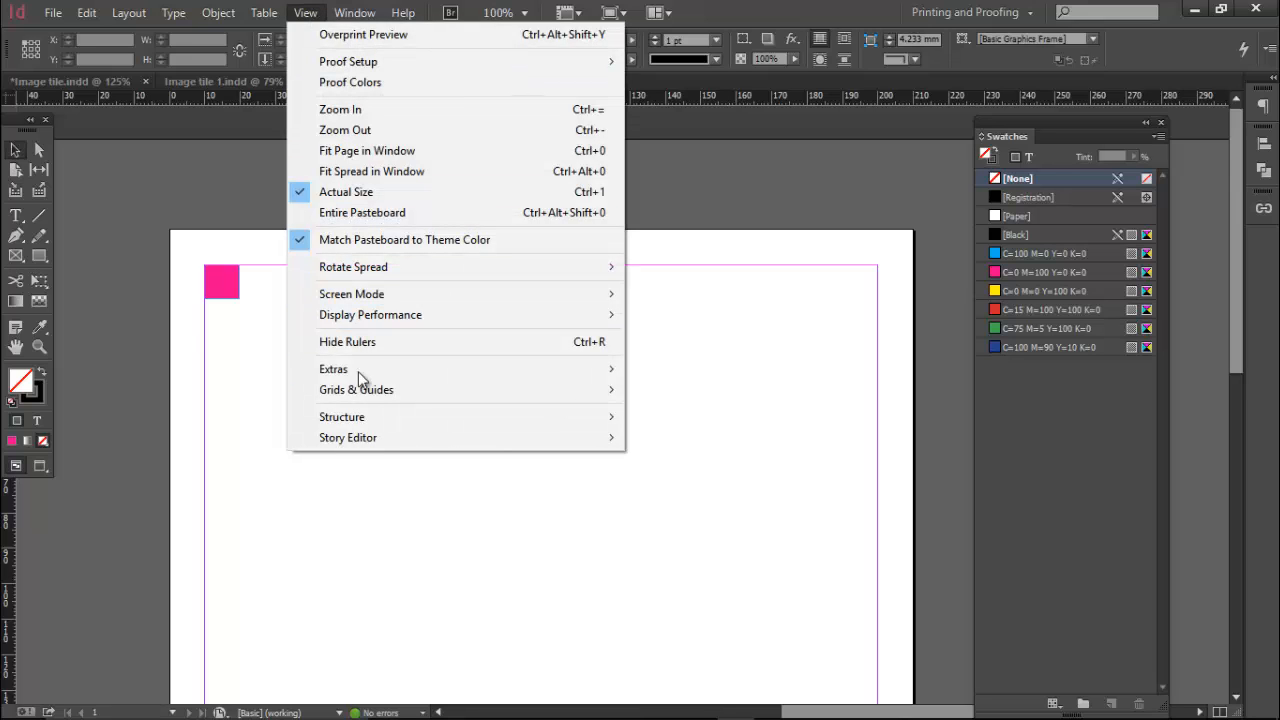
pyautogui.moveTo(503, 374)
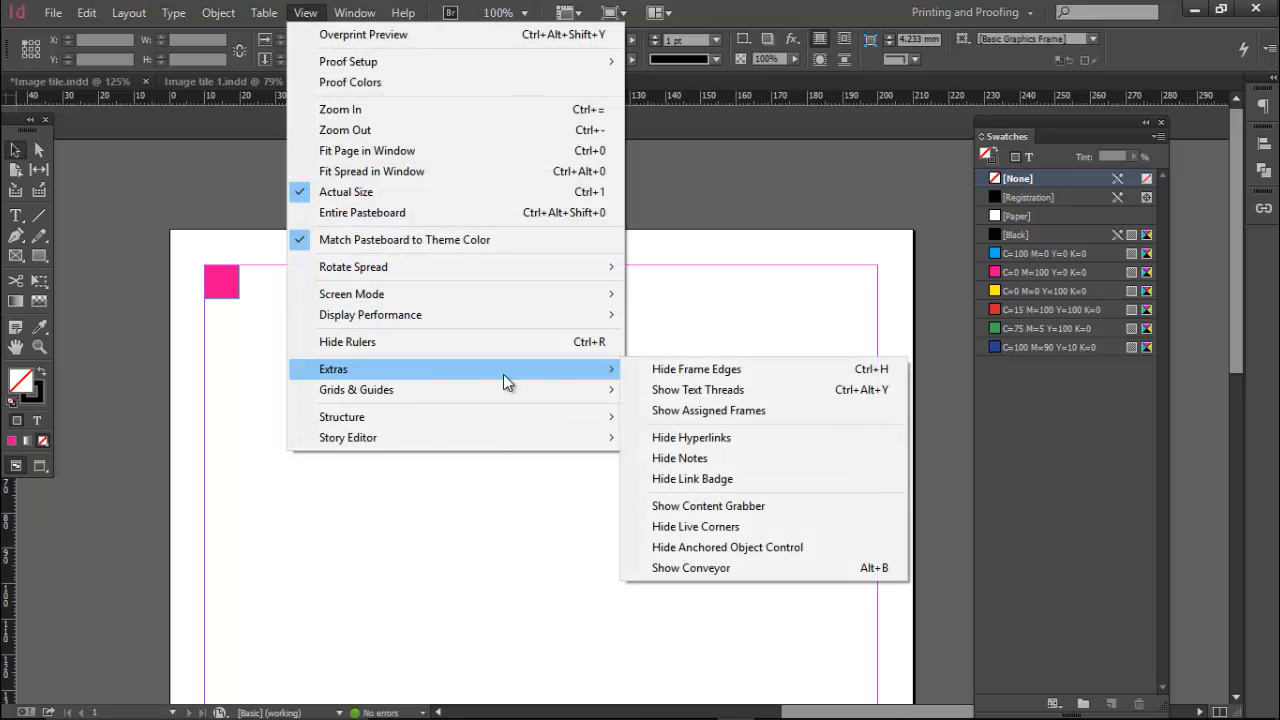
pyautogui.click(656, 376)
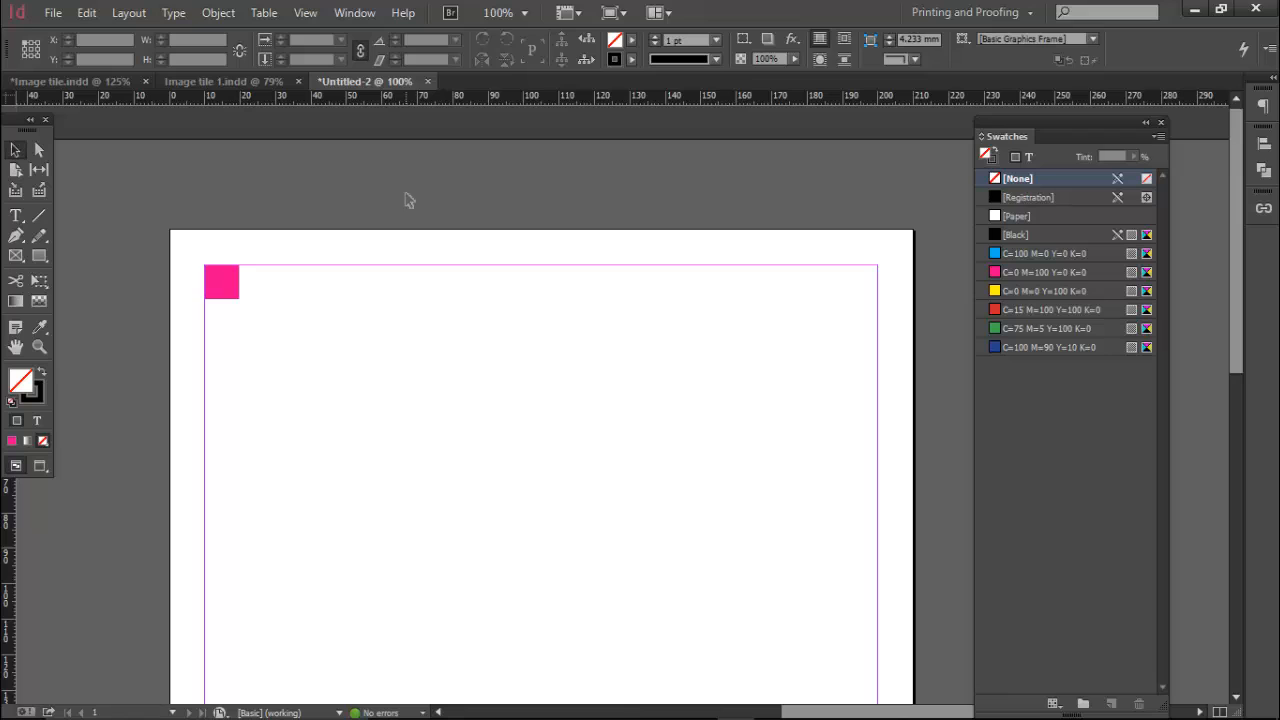
pyautogui.moveTo(974, 118); pyautogui.dragTo(1100, 76)
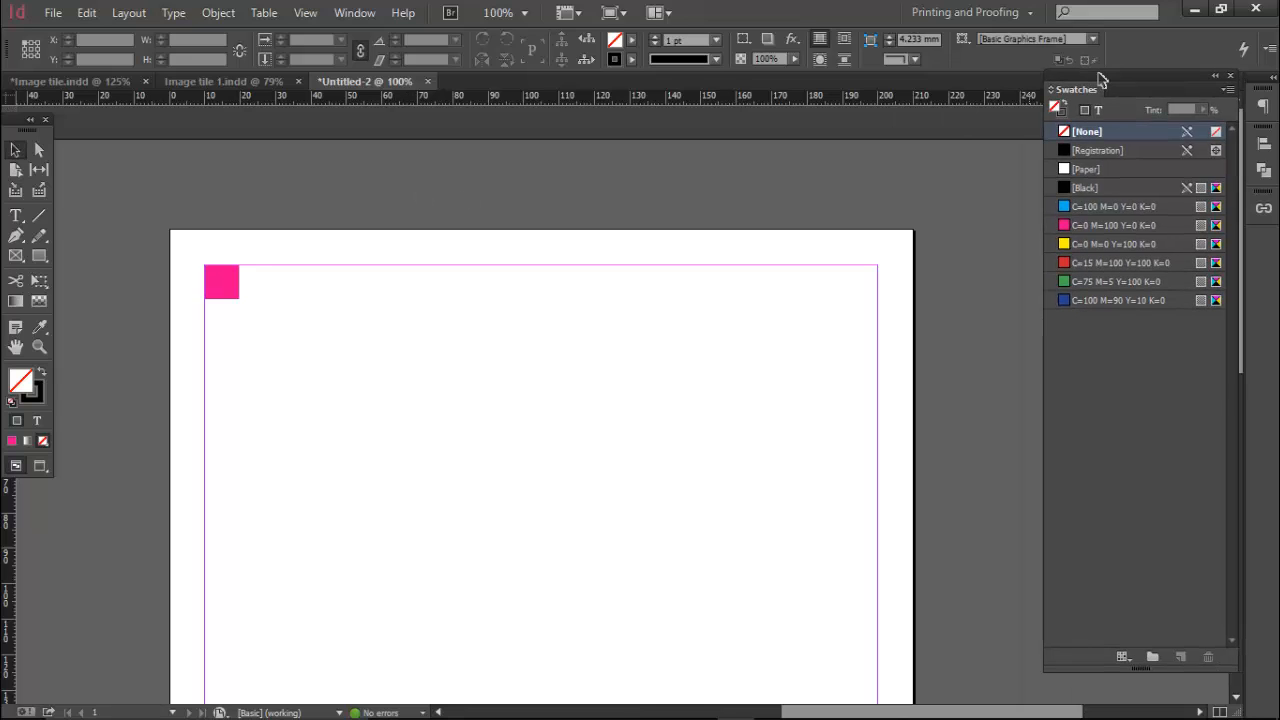
# Step: Open Step and Repeat for the magenta square and set the horizontal offset to 11 mm
pyautogui.moveTo(176, 231); pyautogui.dragTo(311, 334)
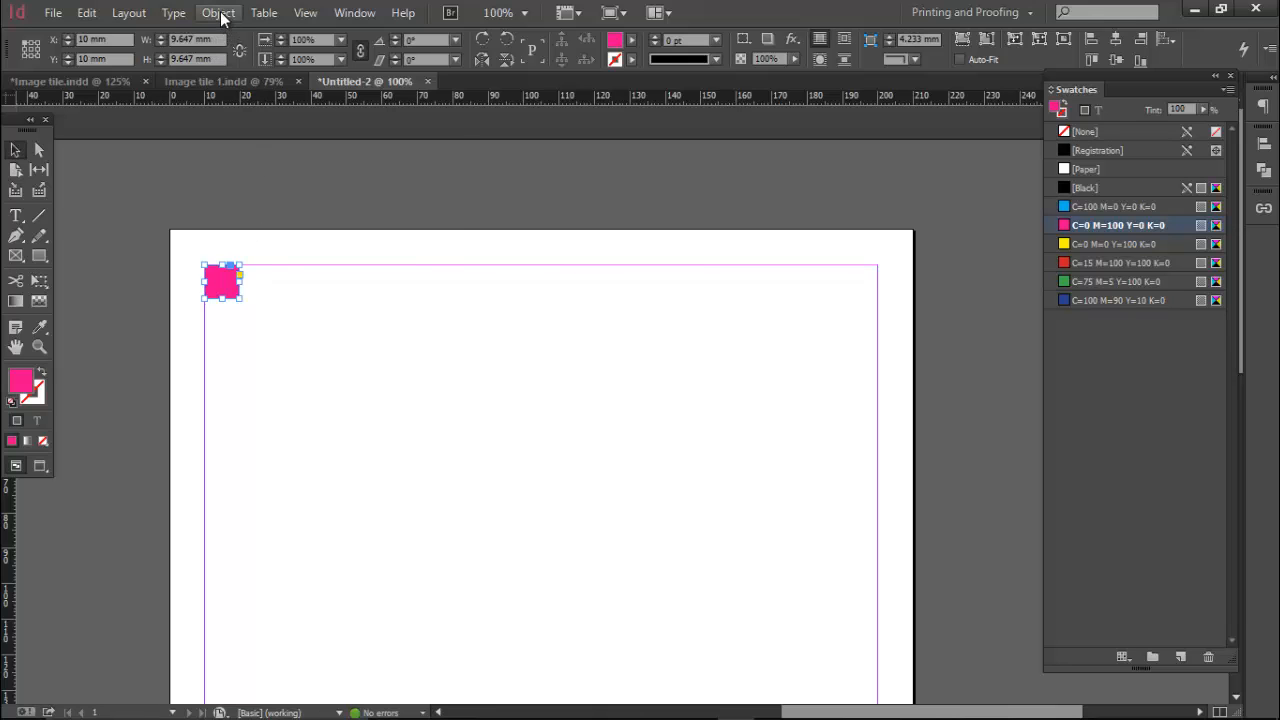
pyautogui.click(219, 13)
pyautogui.click(219, 13)
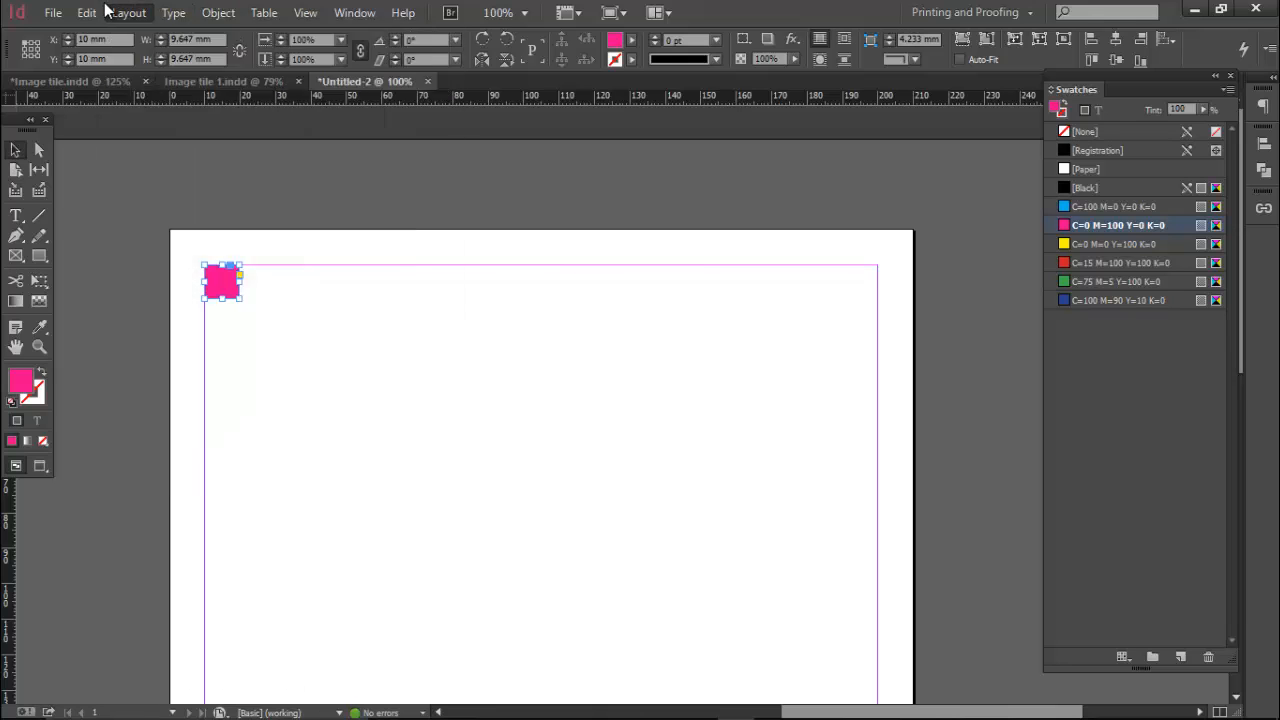
pyautogui.click(87, 13)
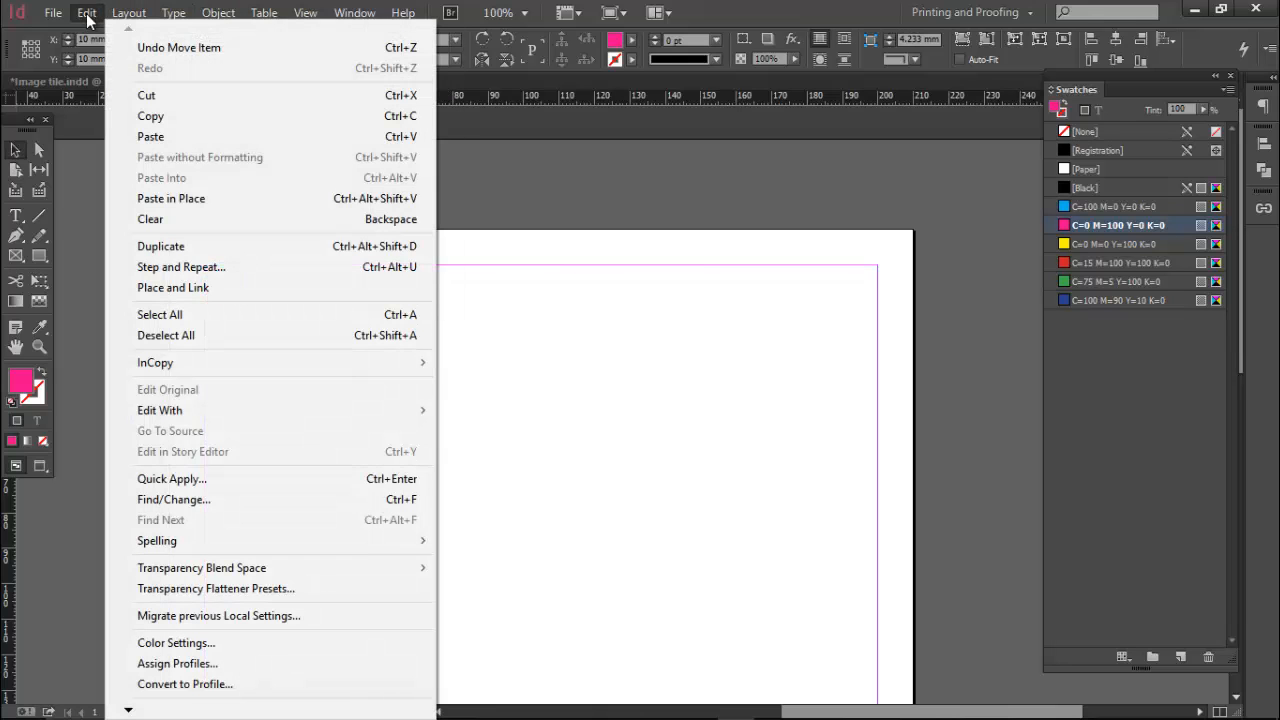
pyautogui.click(181, 267)
pyautogui.moveTo(324, 459); pyautogui.dragTo(1060, 376)
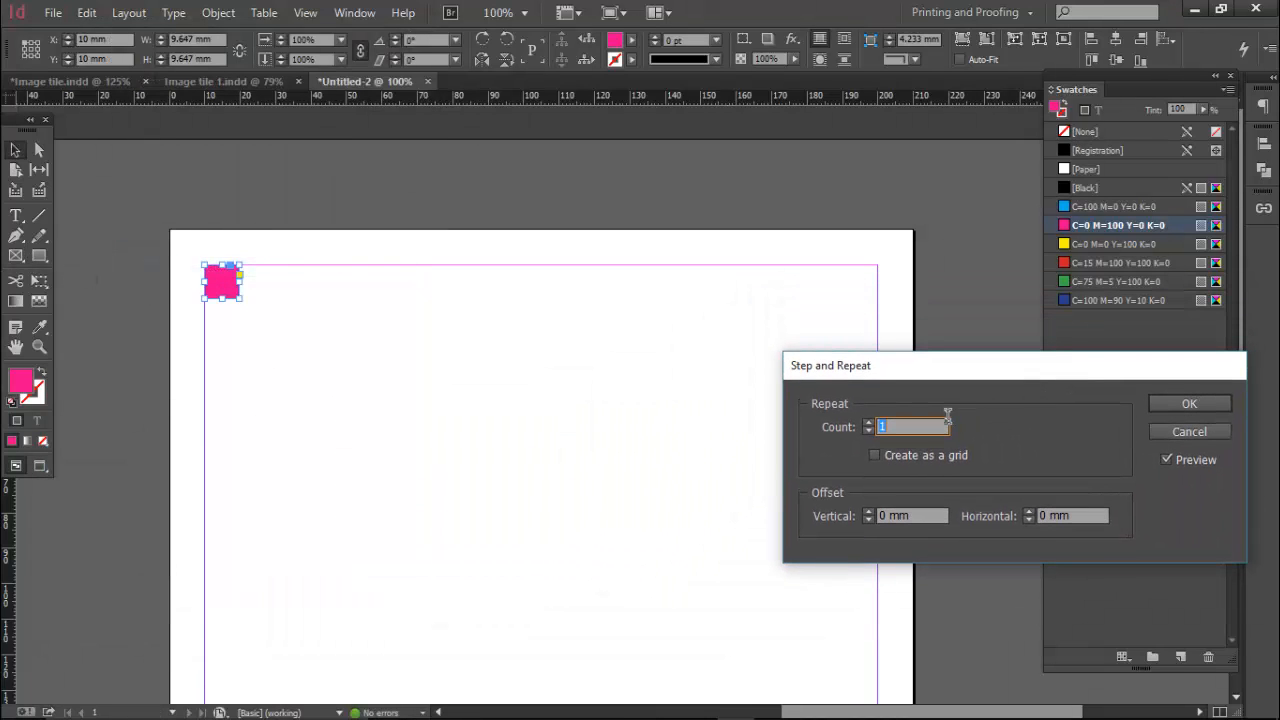
pyautogui.click(1085, 517)
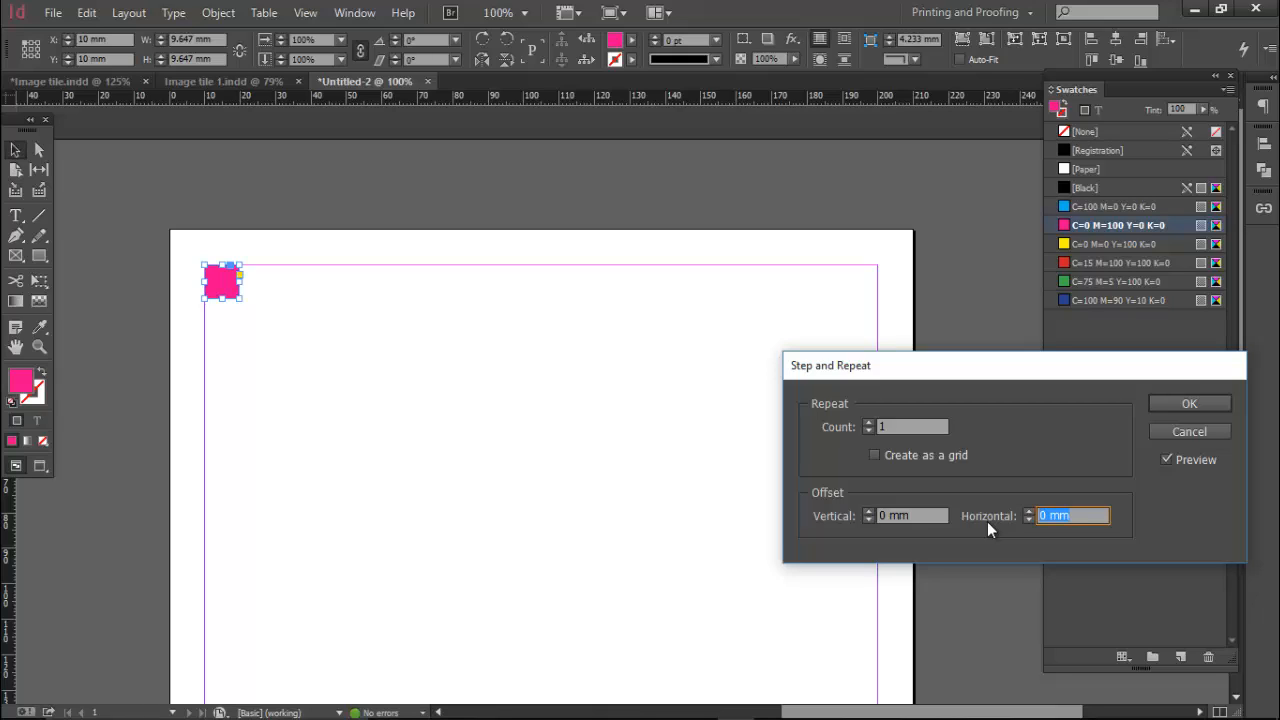
pyautogui.write('11')
pyautogui.press('Tab')
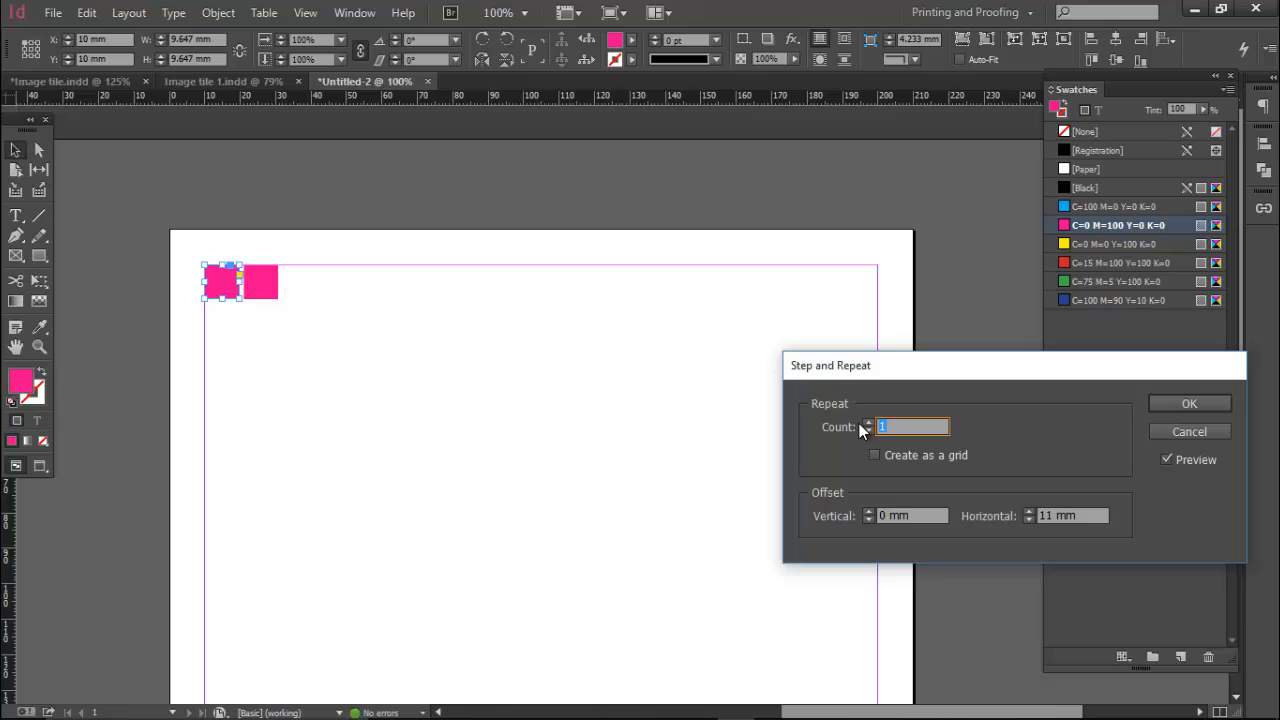
# Step: Set the horizontal offset of the repeated square to 10.5 mm
pyautogui.moveTo(1083, 515); pyautogui.dragTo(986, 507)
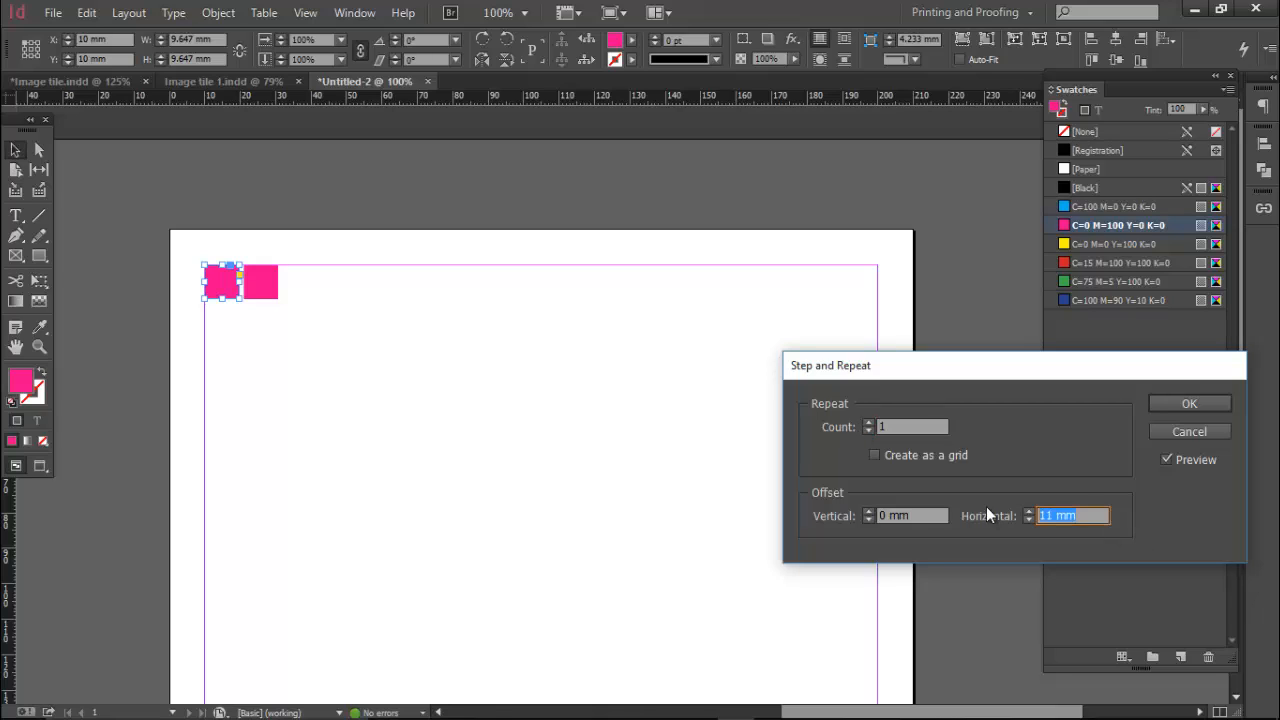
pyautogui.write('105')
pyautogui.press('Tab')
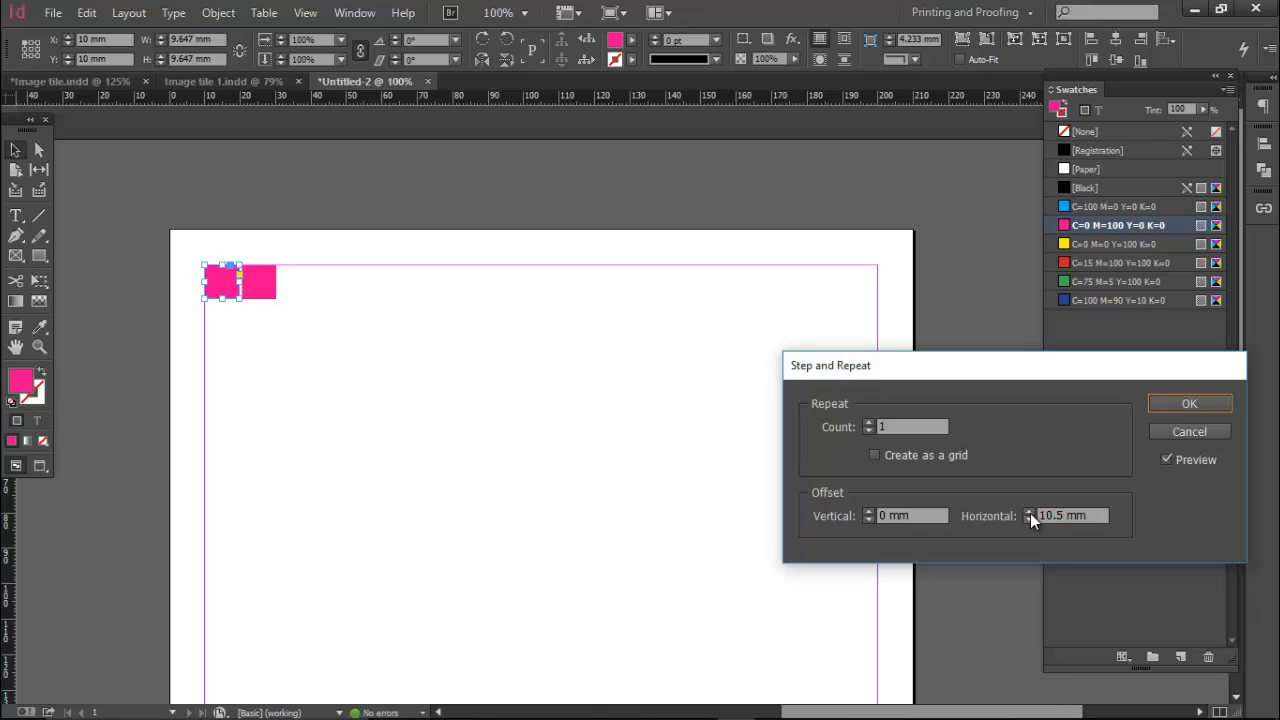
# Step: Try a repeat count of 15 for the row of squares with the preview
pyautogui.moveTo(893, 423); pyautogui.dragTo(845, 415)
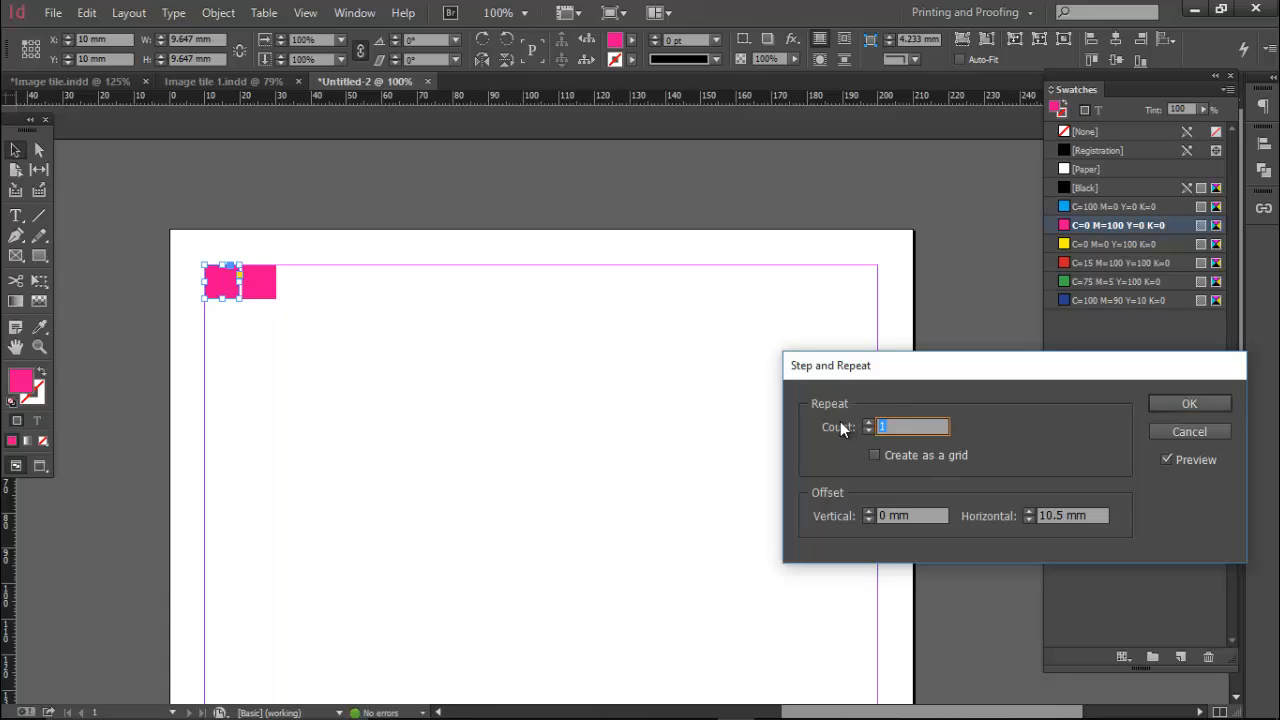
pyautogui.write('15')
pyautogui.click(1167, 459)
pyautogui.click(1167, 459)
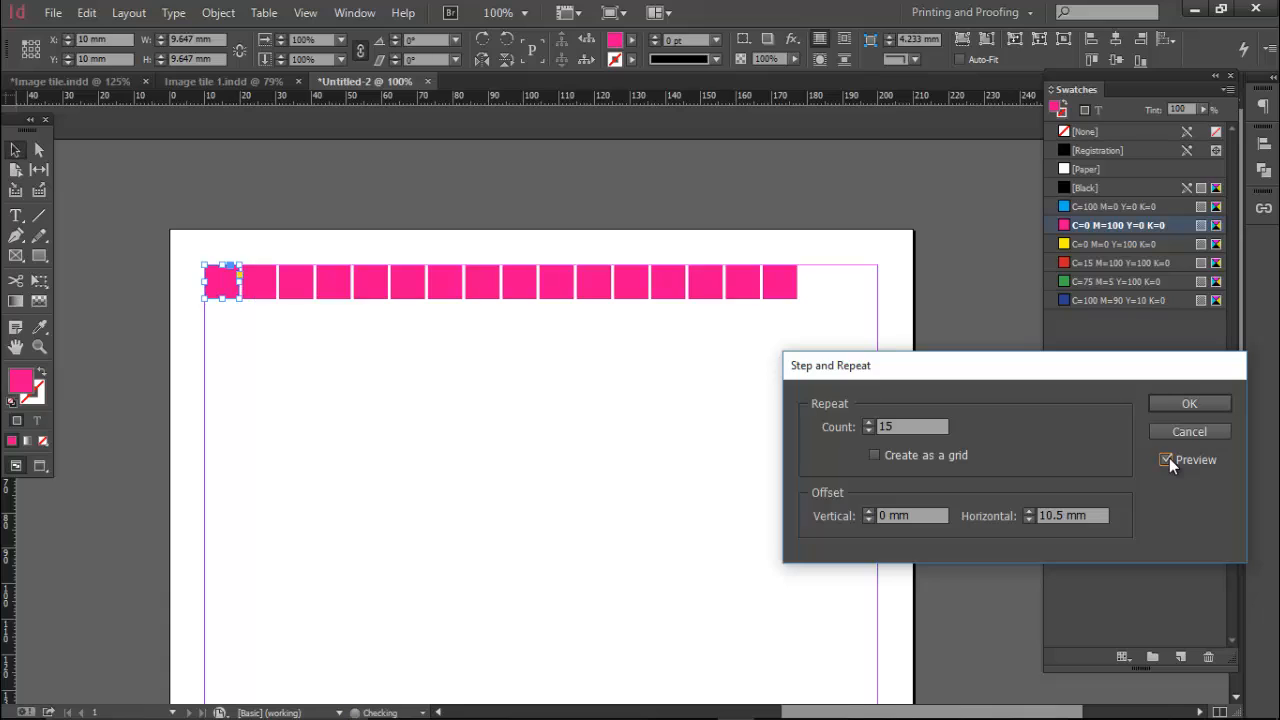
# Step: Set the repeat count to 17 and apply it to create the row of squares
pyautogui.click(1167, 459)
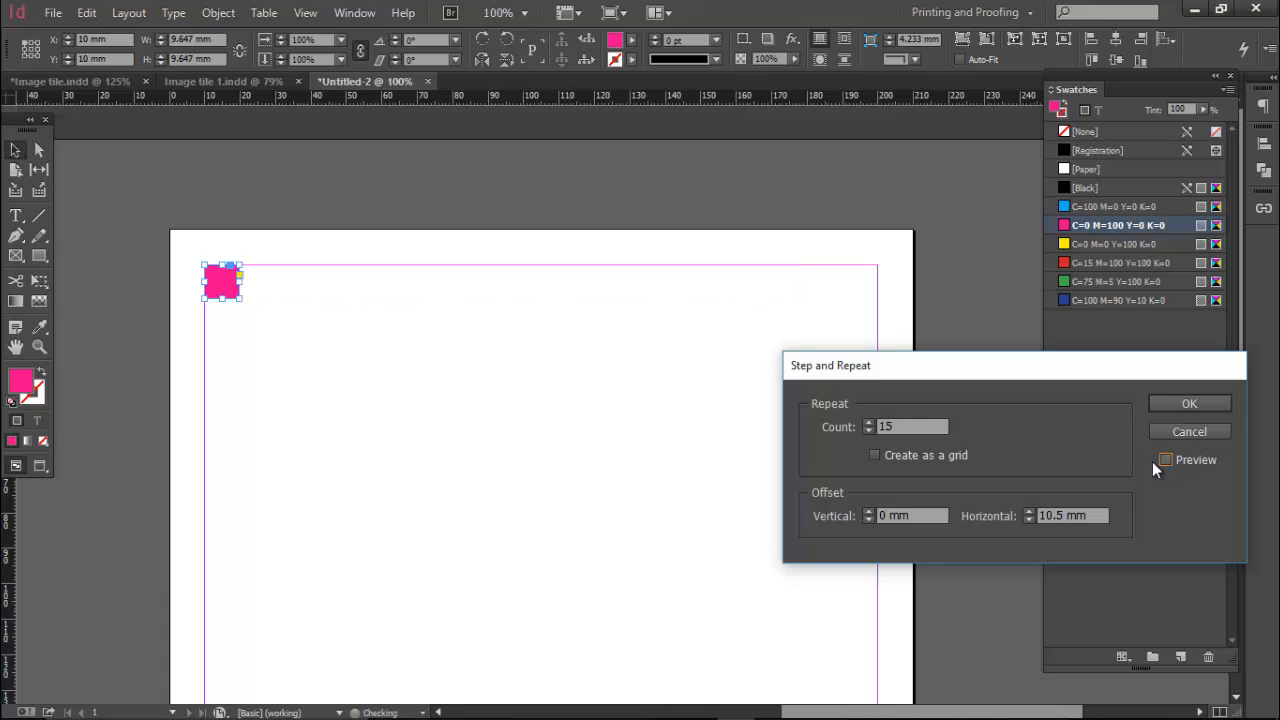
pyautogui.moveTo(921, 427); pyautogui.dragTo(865, 421)
pyautogui.click(1167, 459)
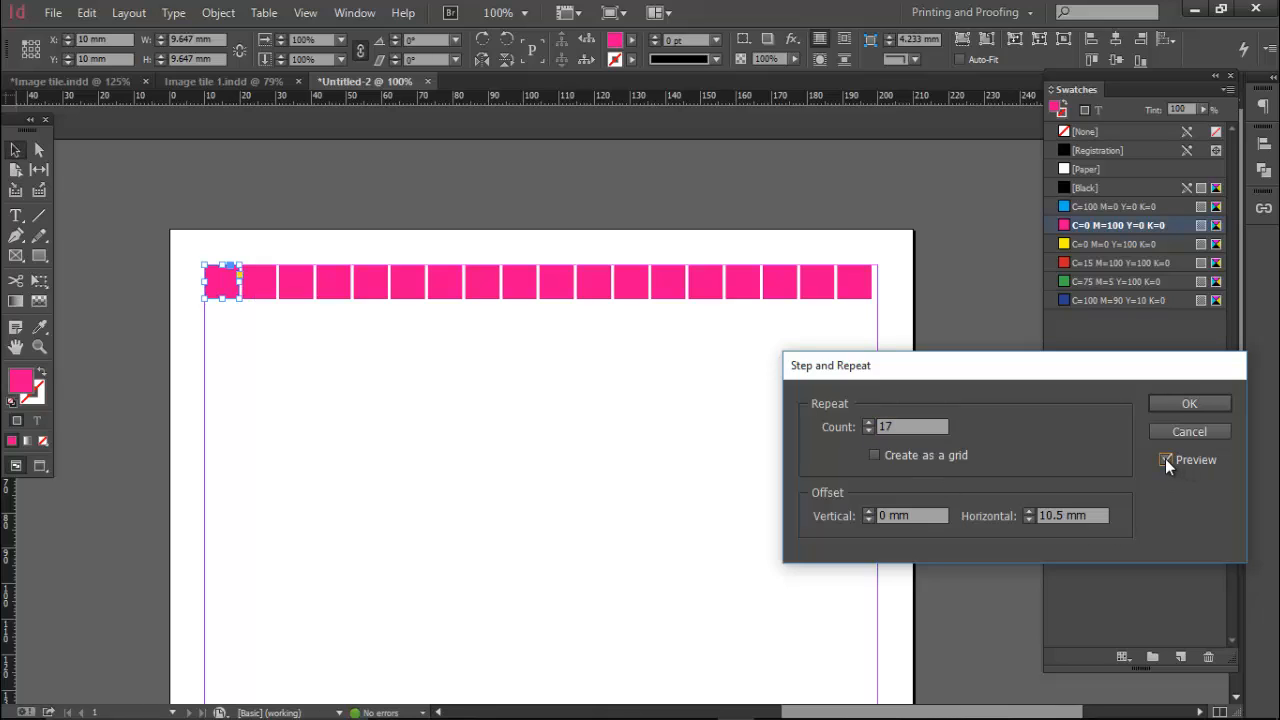
pyautogui.click(1185, 403)
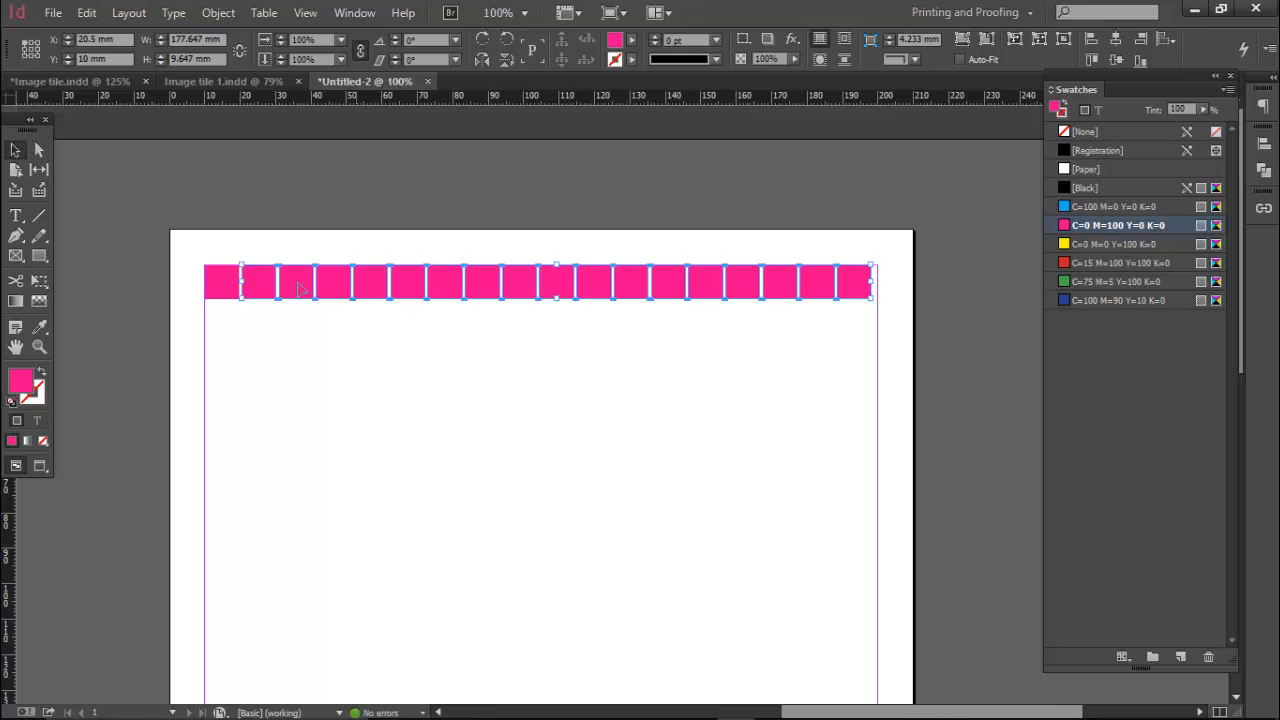
# Step: Step and repeat the whole row of squares 17 times with a 10.5 mm vertical and 0 mm horizontal offset, fitting the page in view
pyautogui.moveTo(162, 232); pyautogui.dragTo(1029, 394)
pyautogui.click(86, 13)
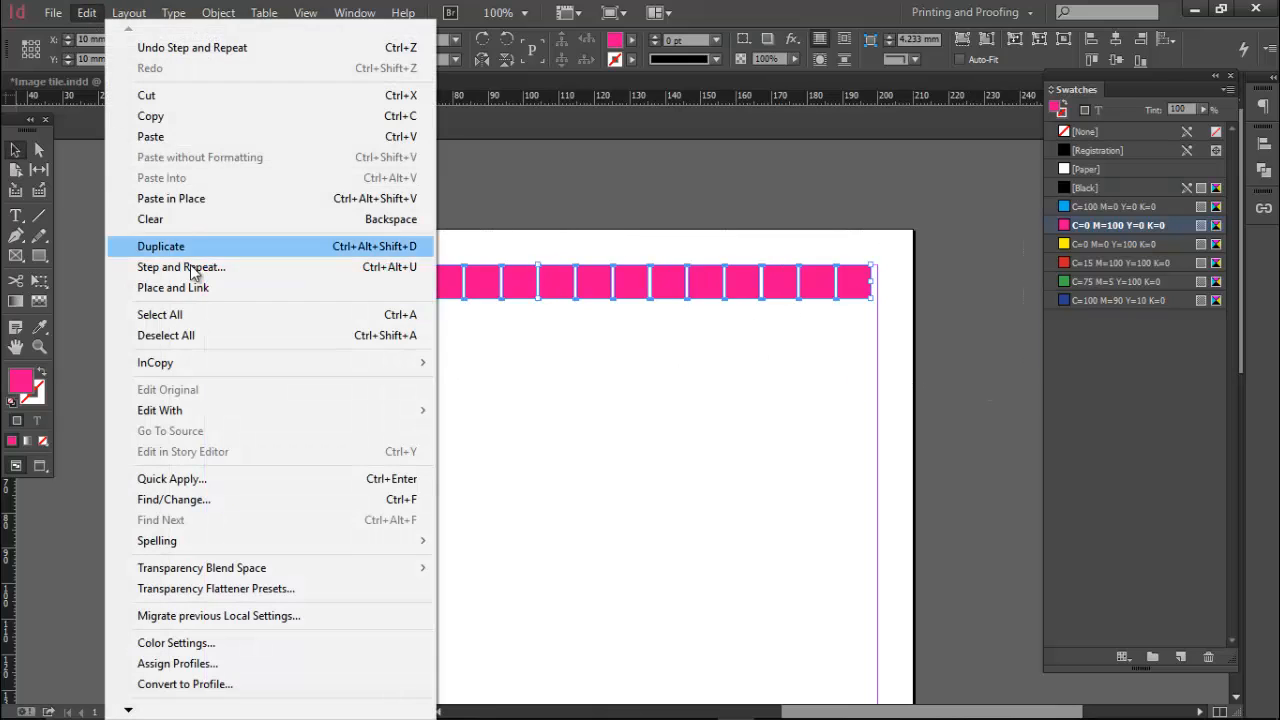
pyautogui.click(206, 267)
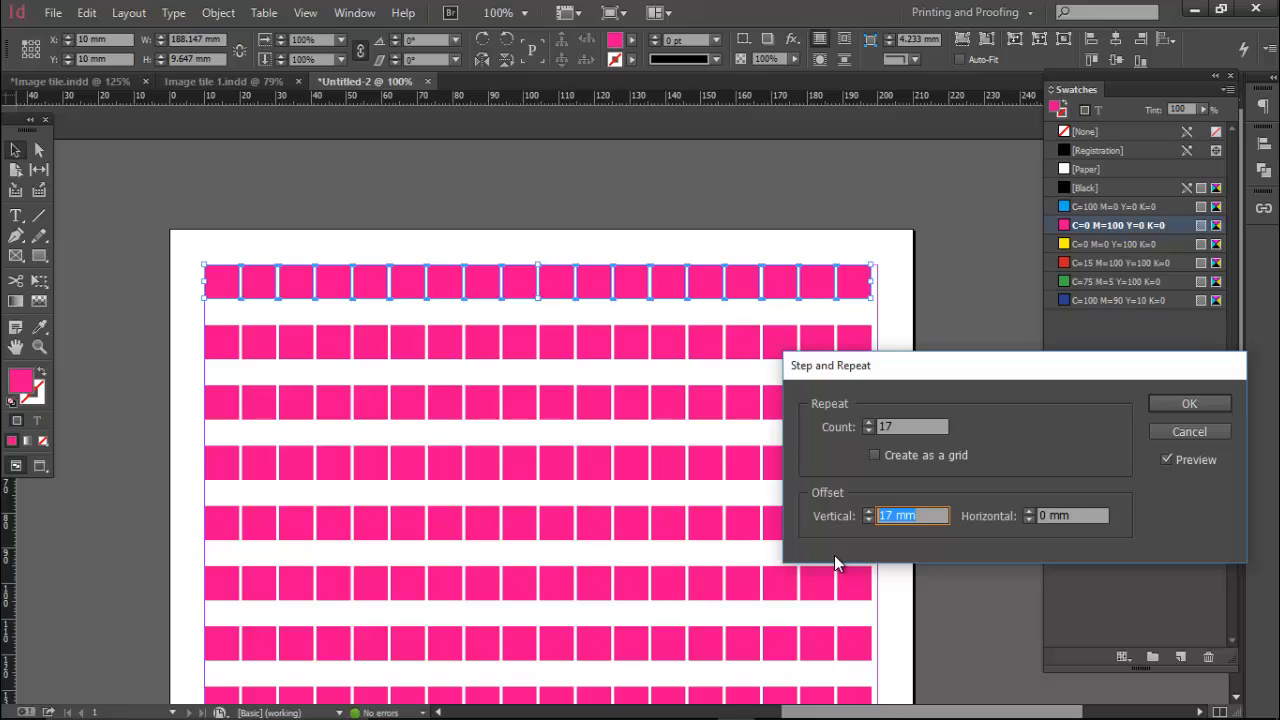
pyautogui.write('10.5')
pyautogui.press('Tab')
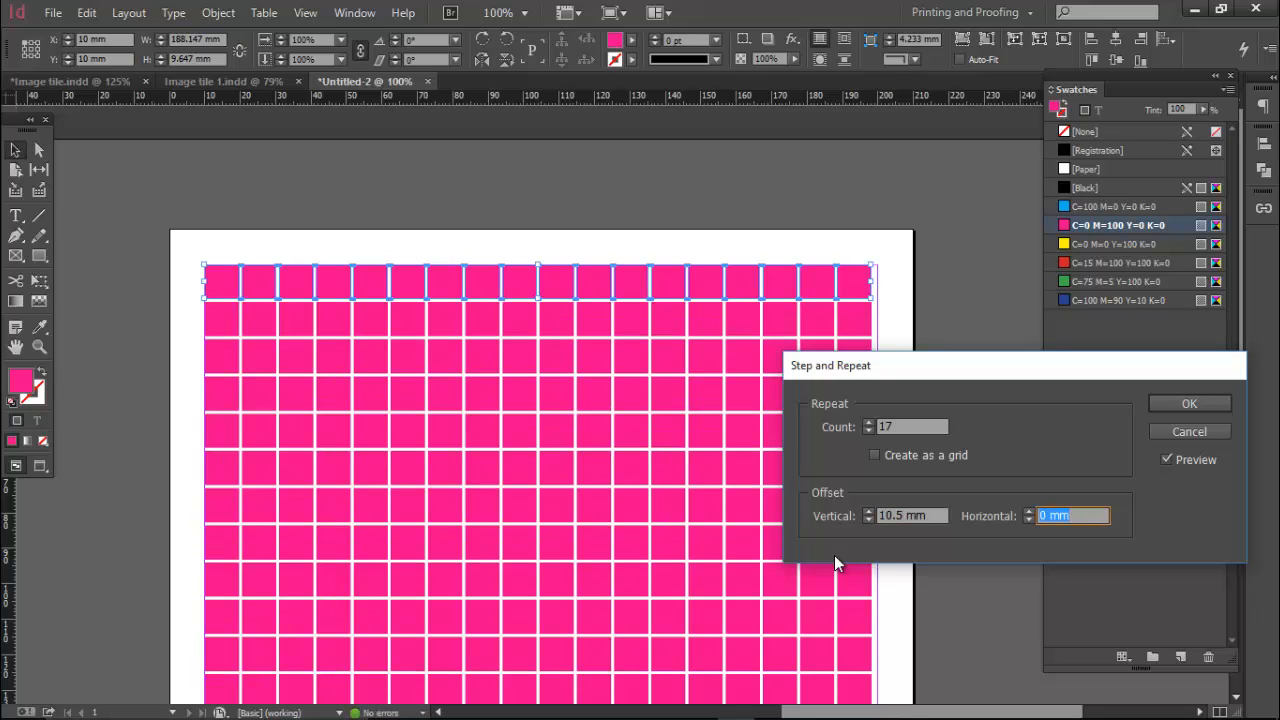
pyautogui.click(1188, 404)
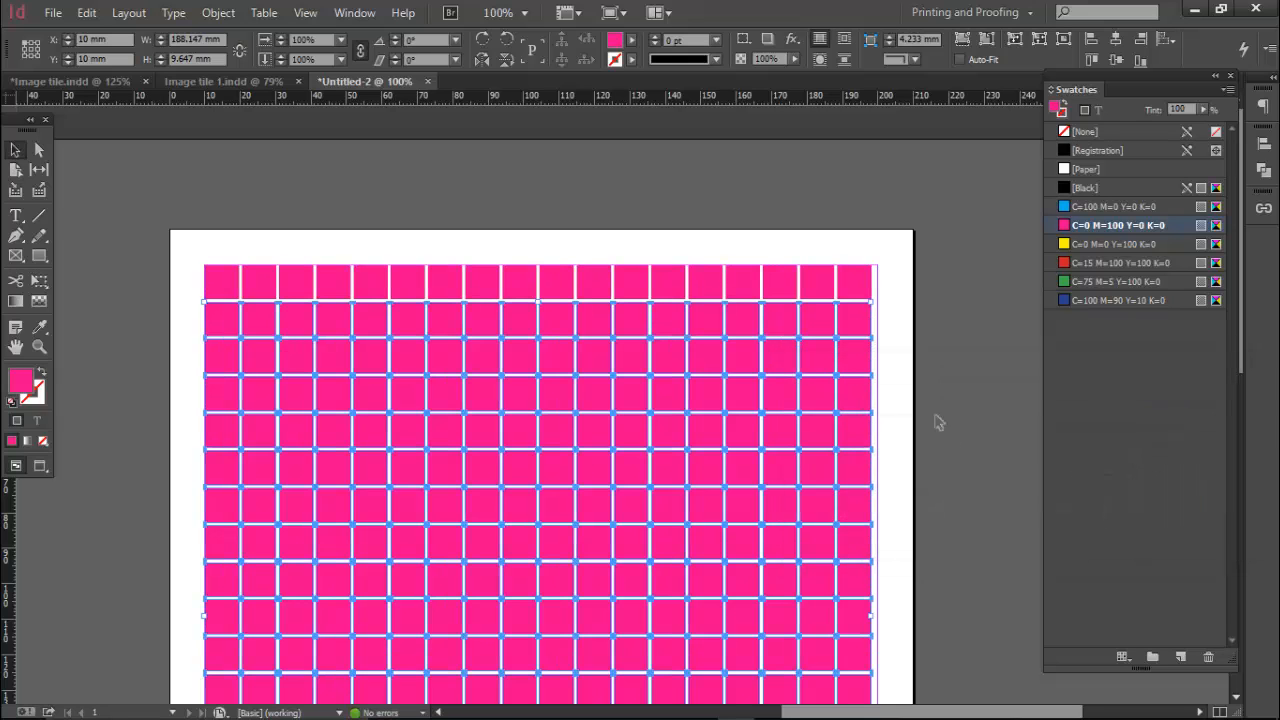
pyautogui.hotkey('ctrl', '0')
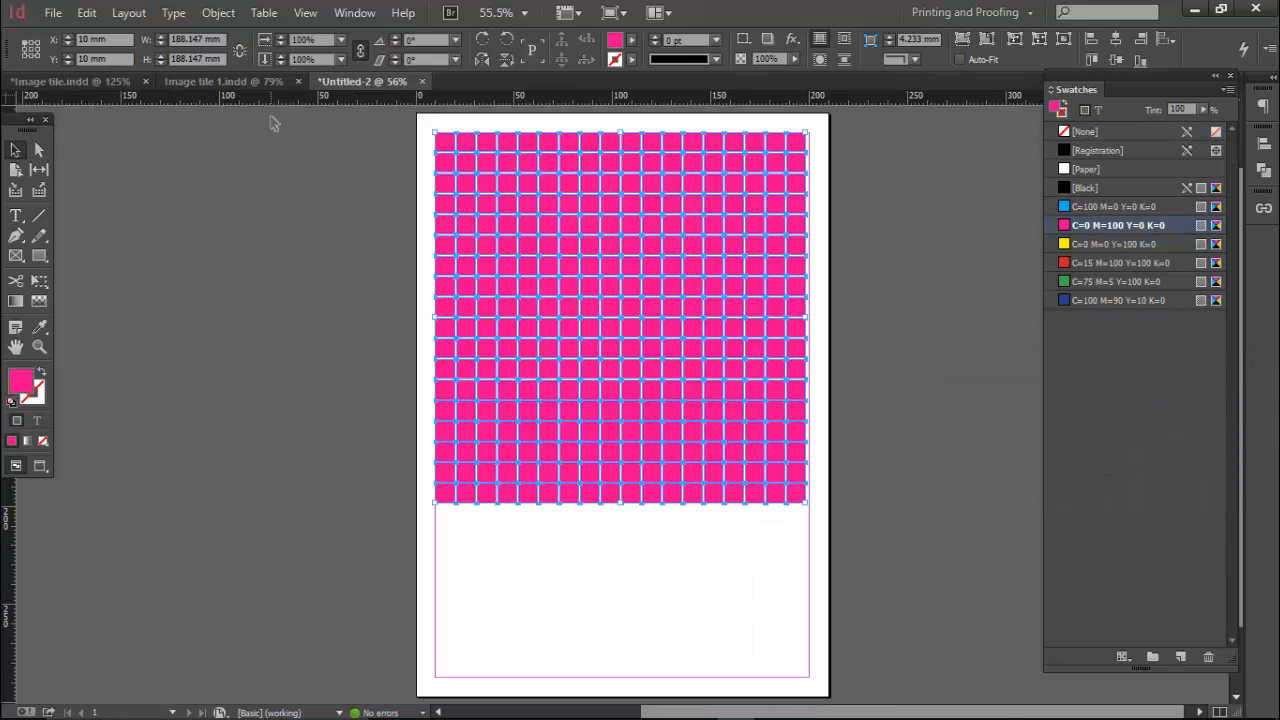
# Step: Combine all the selected squares into one compound path and place the photo Untitled-1.jpg inside it
pyautogui.click(214, 13)
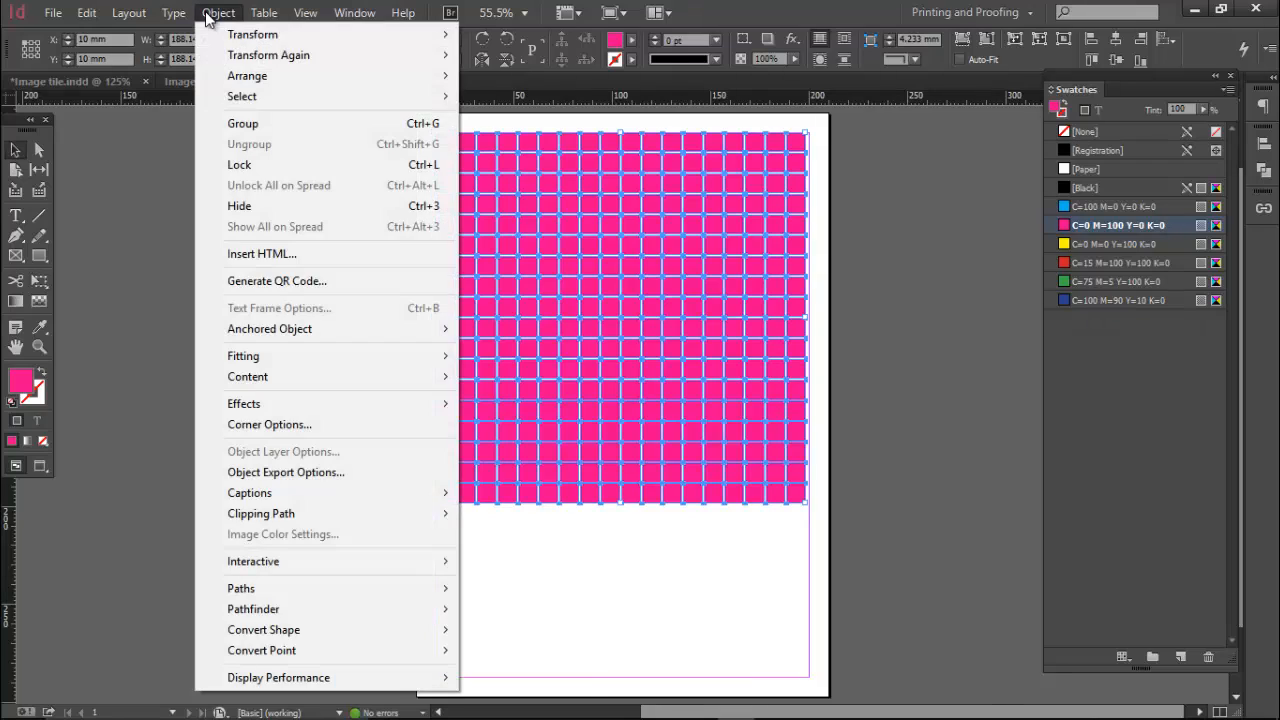
pyautogui.moveTo(325, 595)
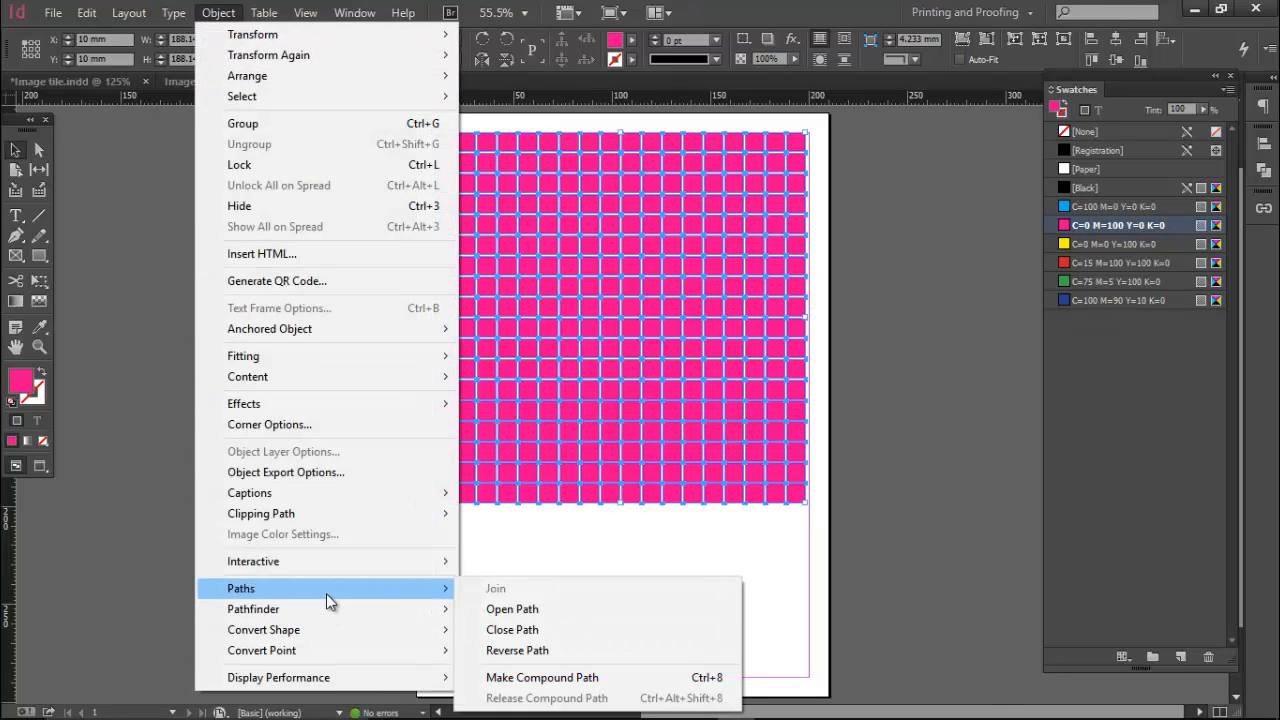
pyautogui.click(576, 674)
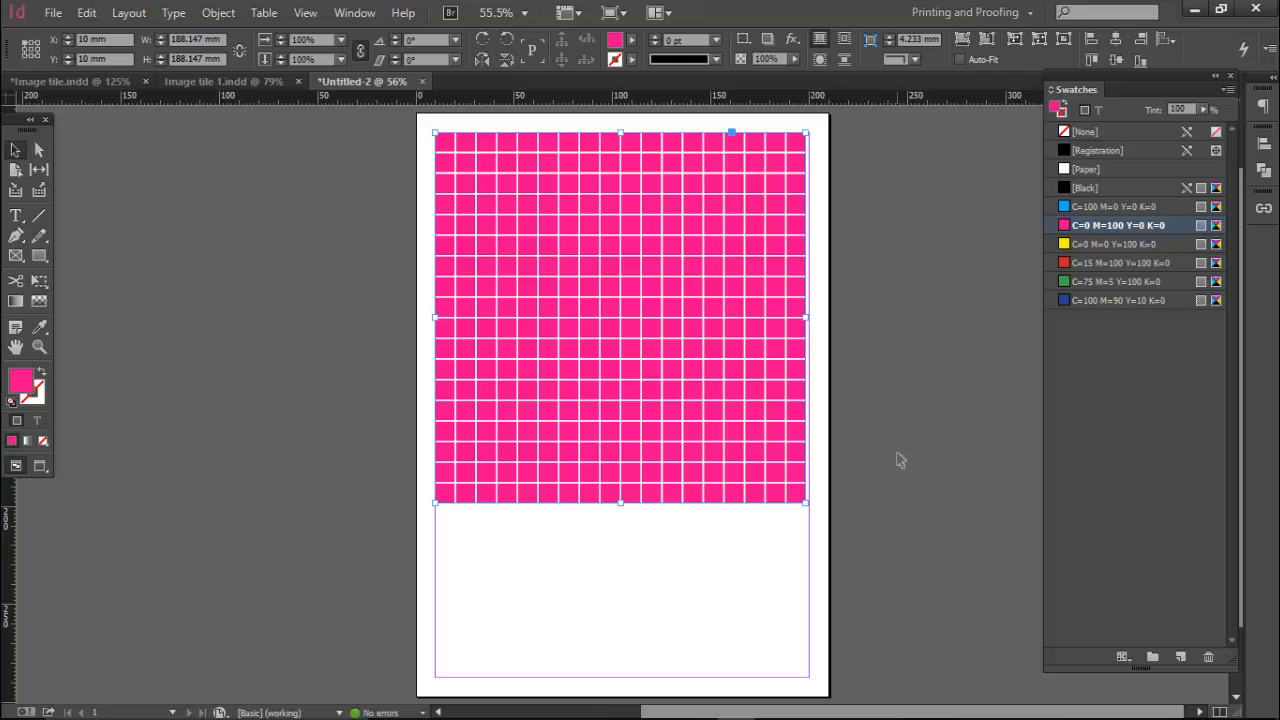
pyautogui.hotkey('ctrl', 'd')
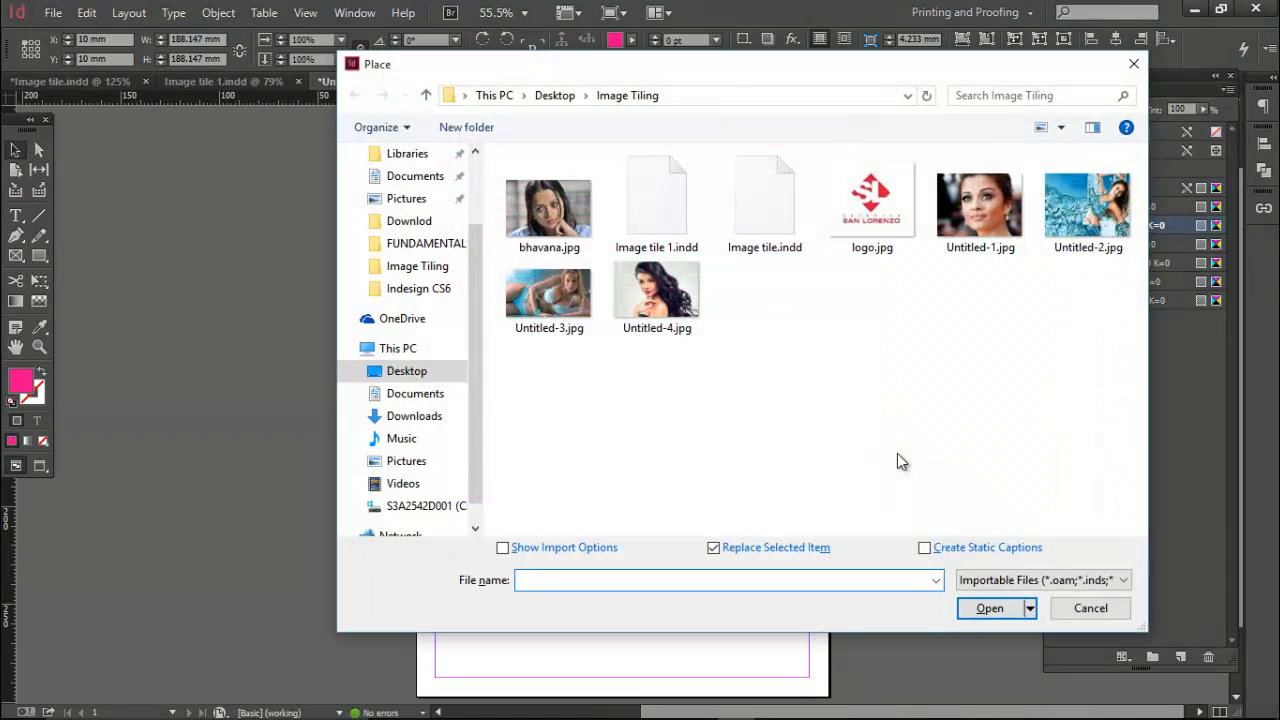
pyautogui.doubleClick(983, 215)
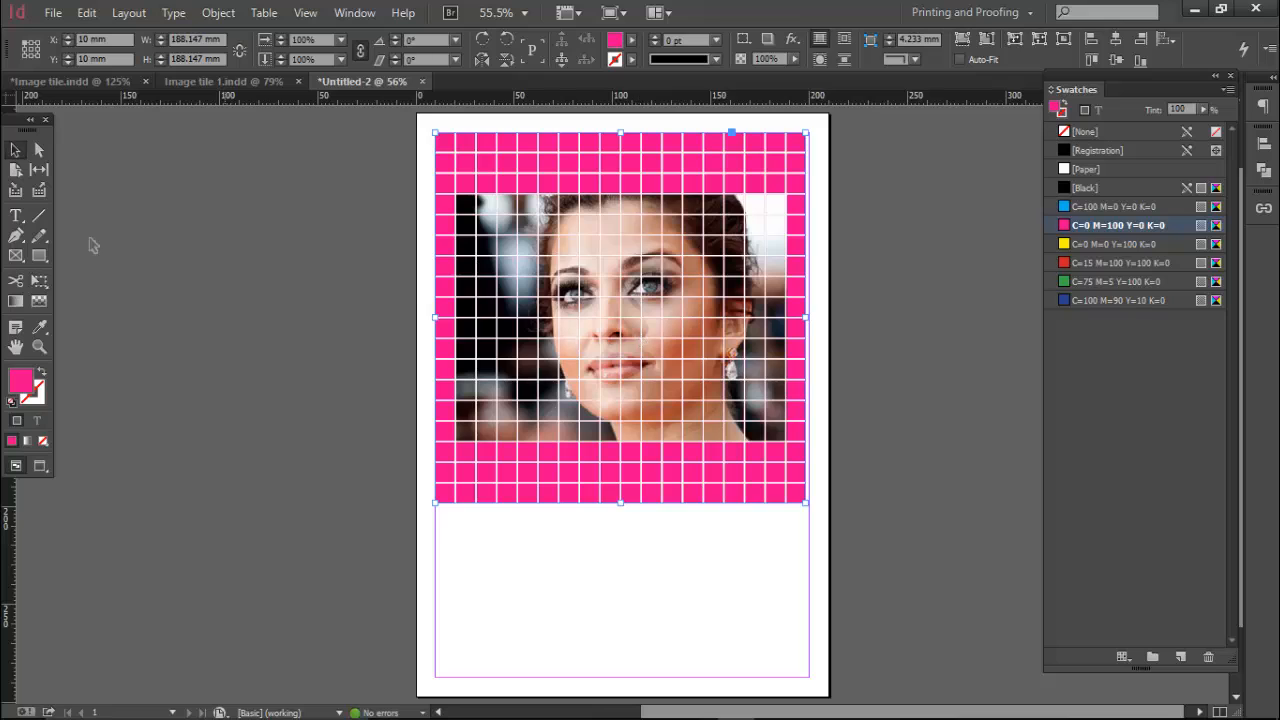
# Step: Enlarge the placed photo about its centre to about 260 by 195 mm so it covers the whole grid of squares
pyautogui.click(40, 150)
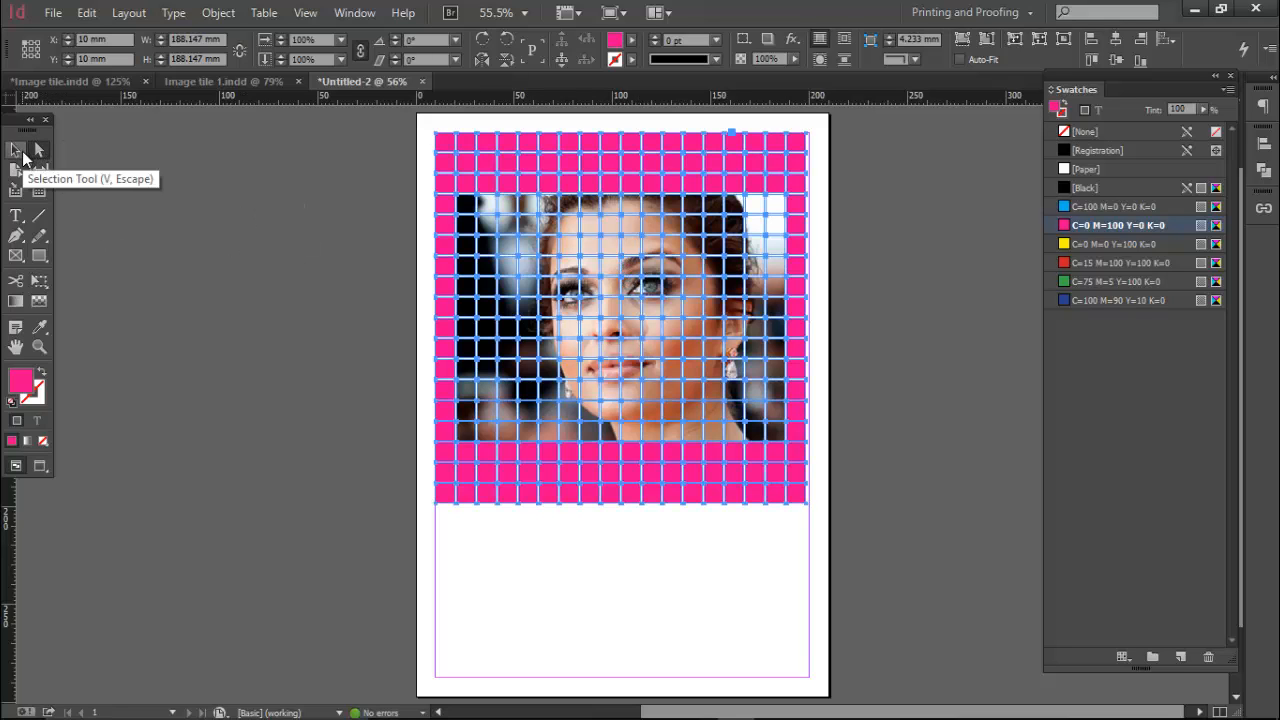
pyautogui.click(22, 152)
pyautogui.click(914, 290)
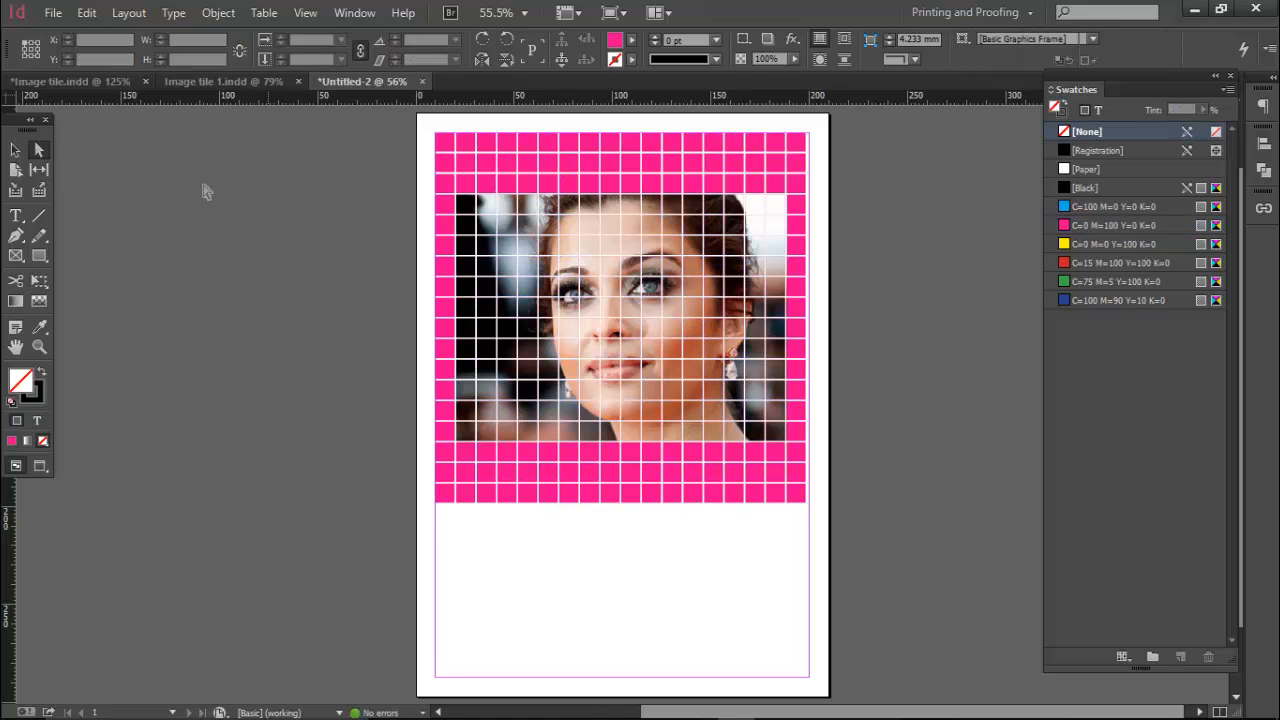
pyautogui.click(15, 150)
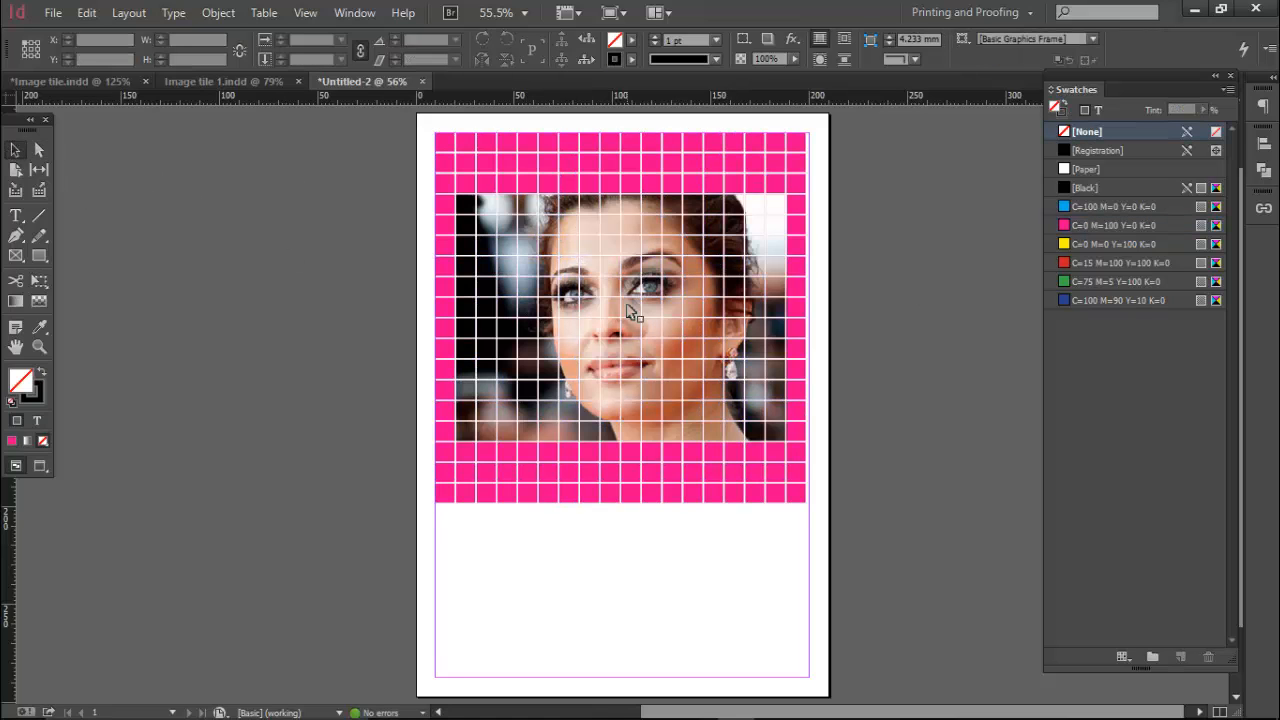
pyautogui.click(606, 300)
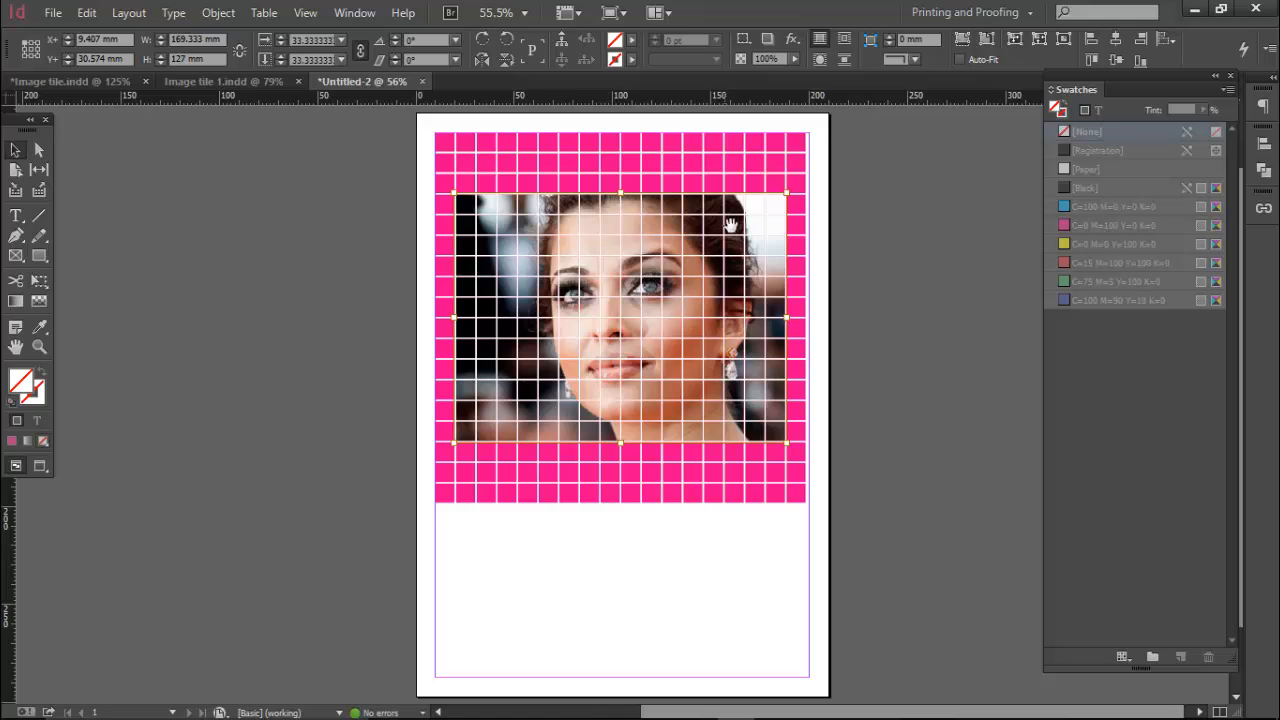
pyautogui.moveTo(787, 192); pyautogui.dragTo(870, 129)
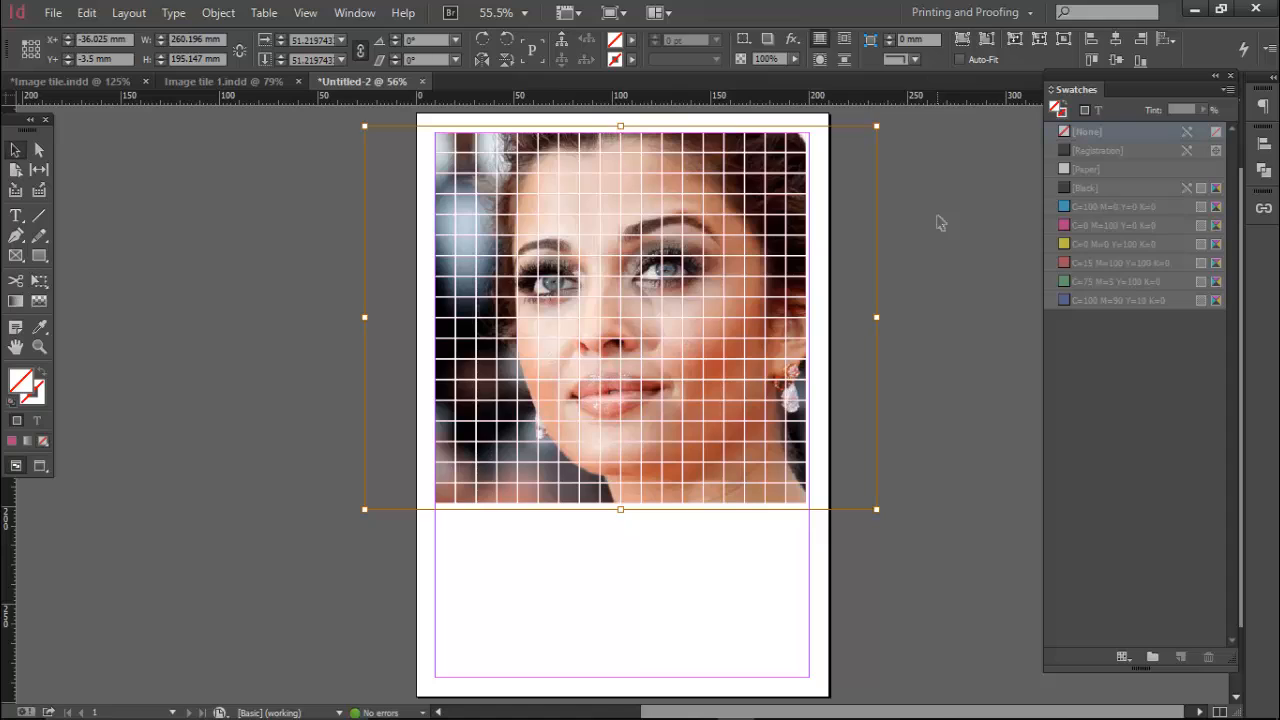
pyautogui.click(940, 222)
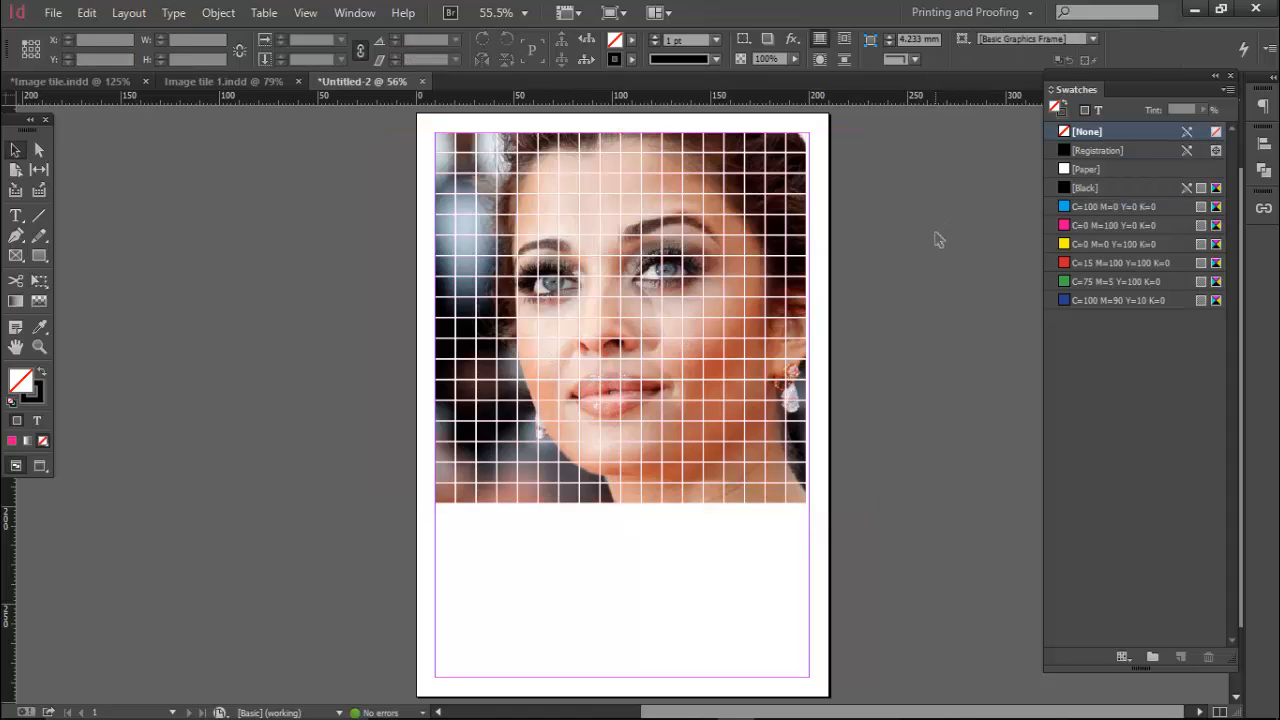
# Step: Apply Rounded corners with a size of 2 mm to all the tiles of the photo grid
pyautogui.hotkey('ctrl', 'space')
pyautogui.click(652, 308)
pyautogui.click(596, 469)
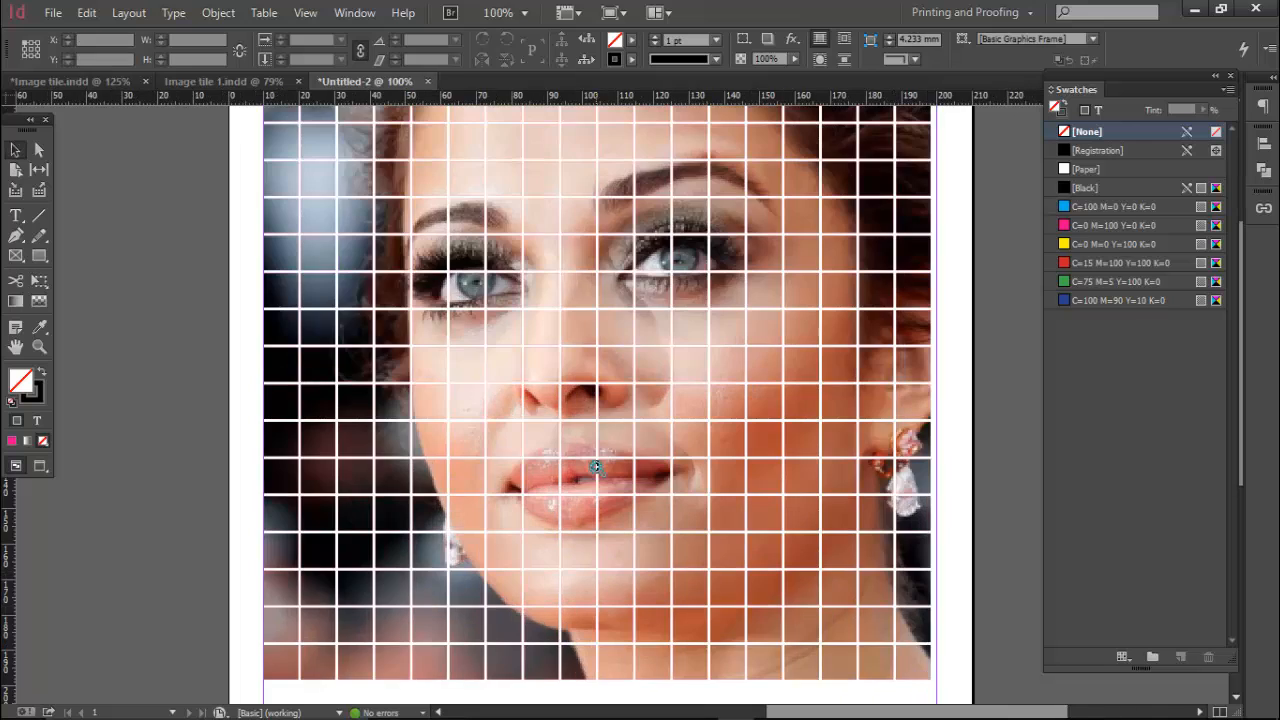
pyautogui.click(532, 121)
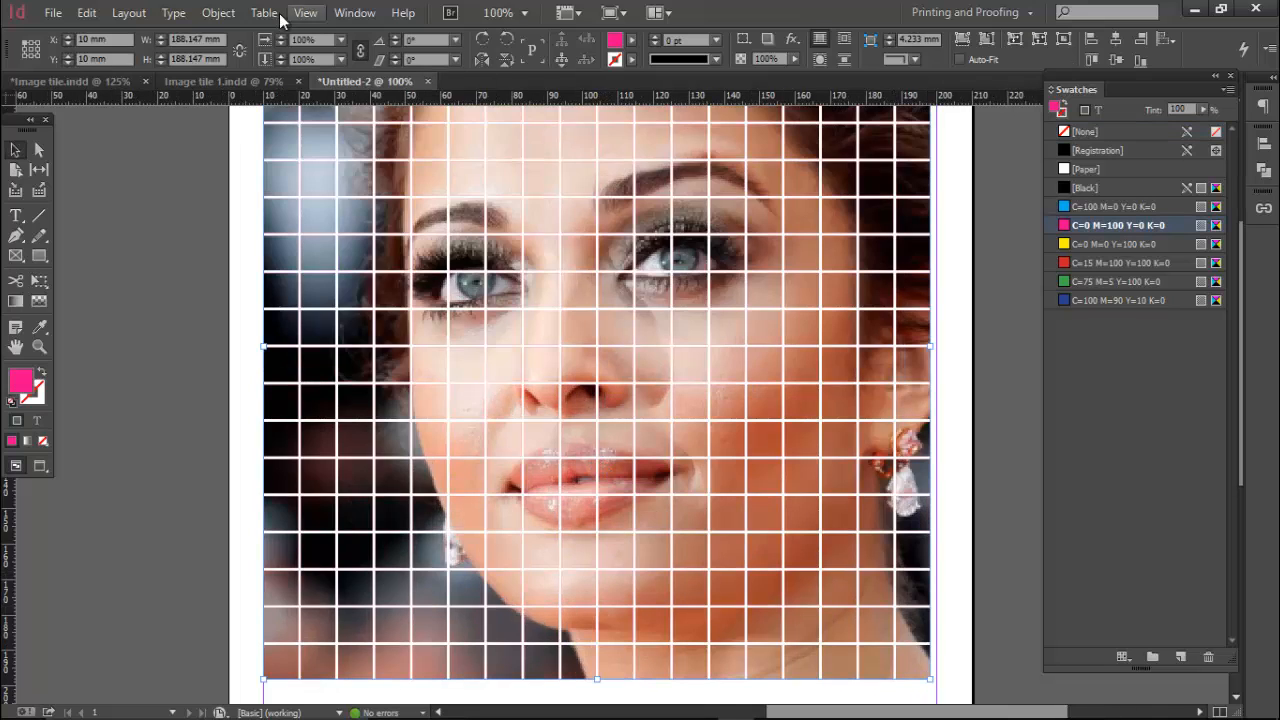
pyautogui.click(218, 12)
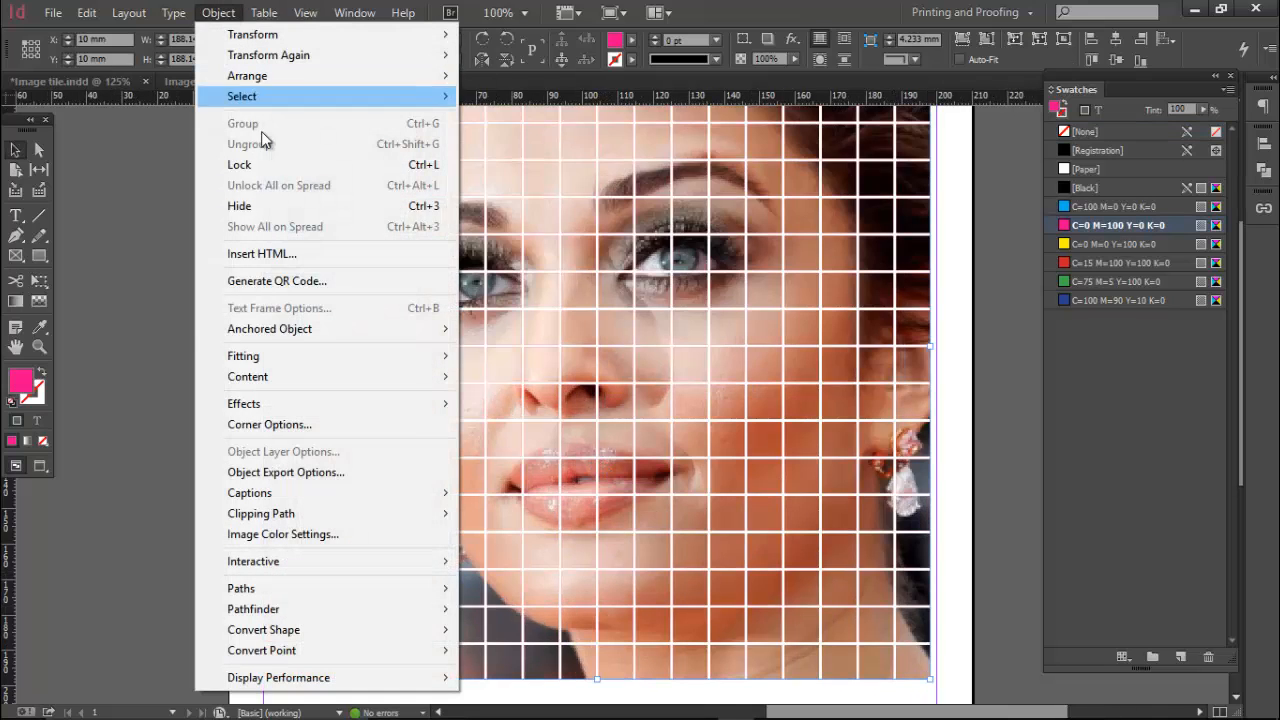
pyautogui.click(265, 420)
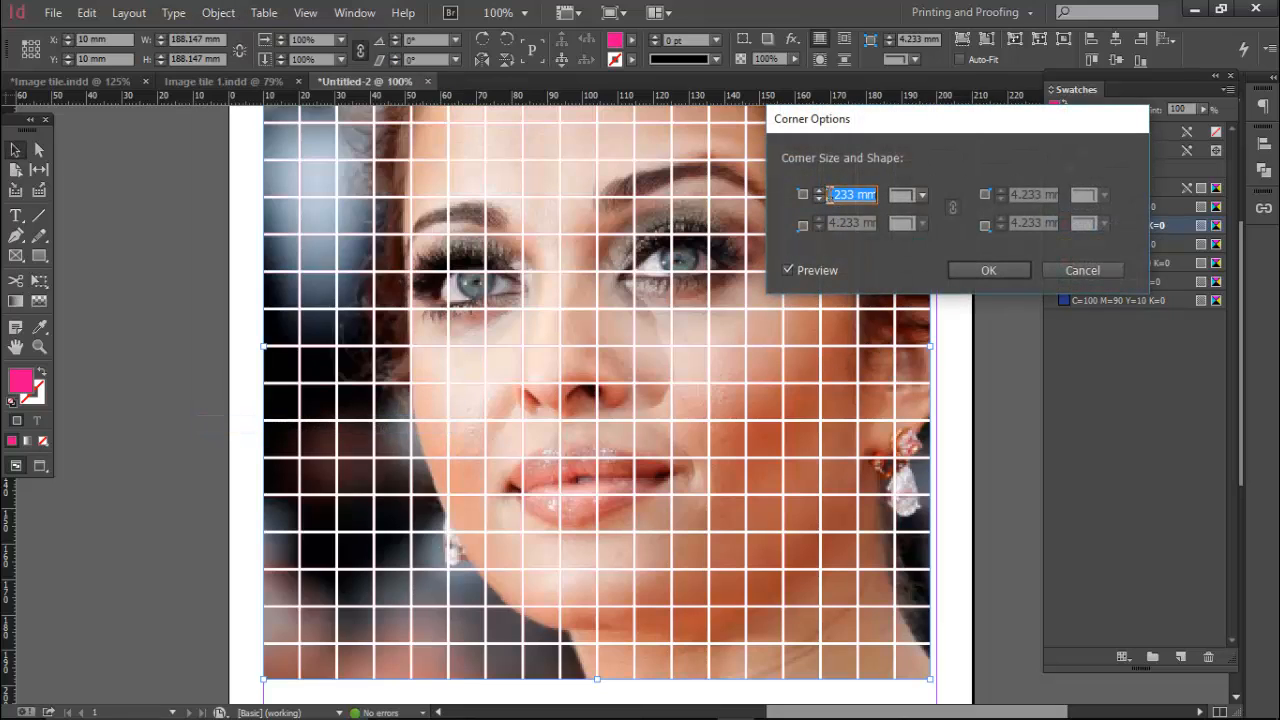
pyautogui.click(922, 195)
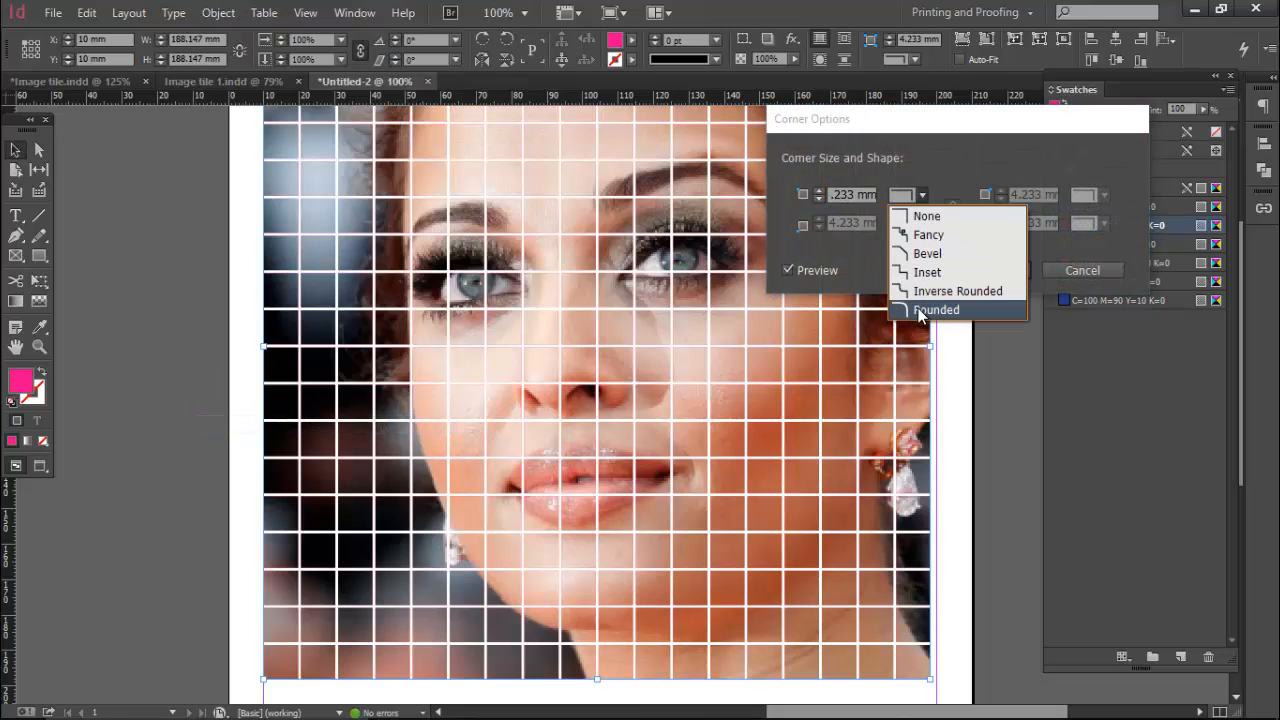
pyautogui.click(920, 312)
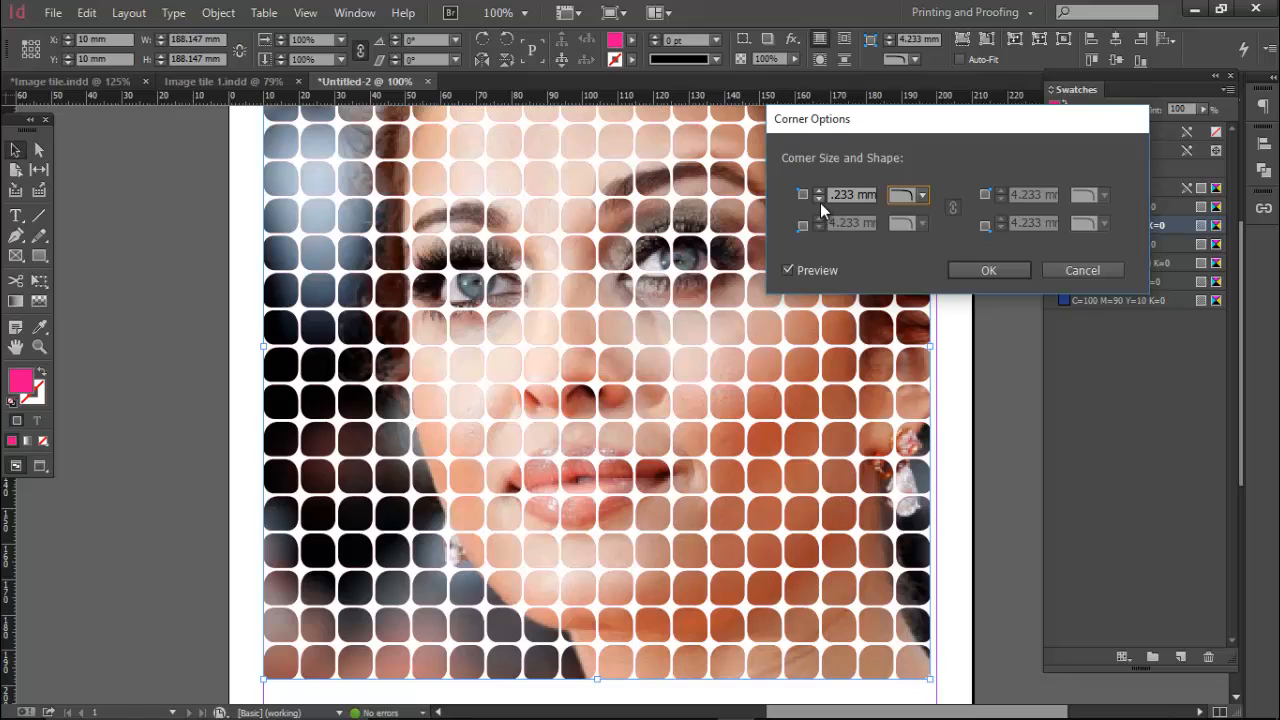
pyautogui.write('2')
pyautogui.press('Tab')
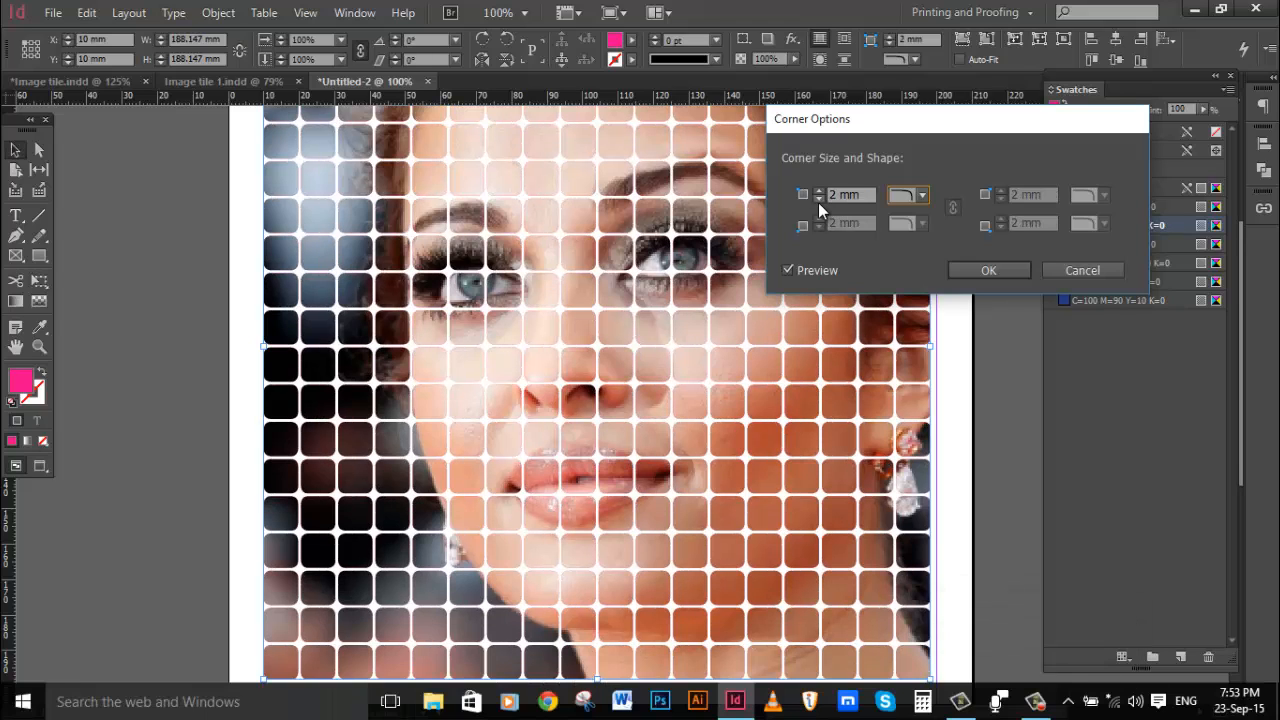
pyautogui.click(1006, 269)
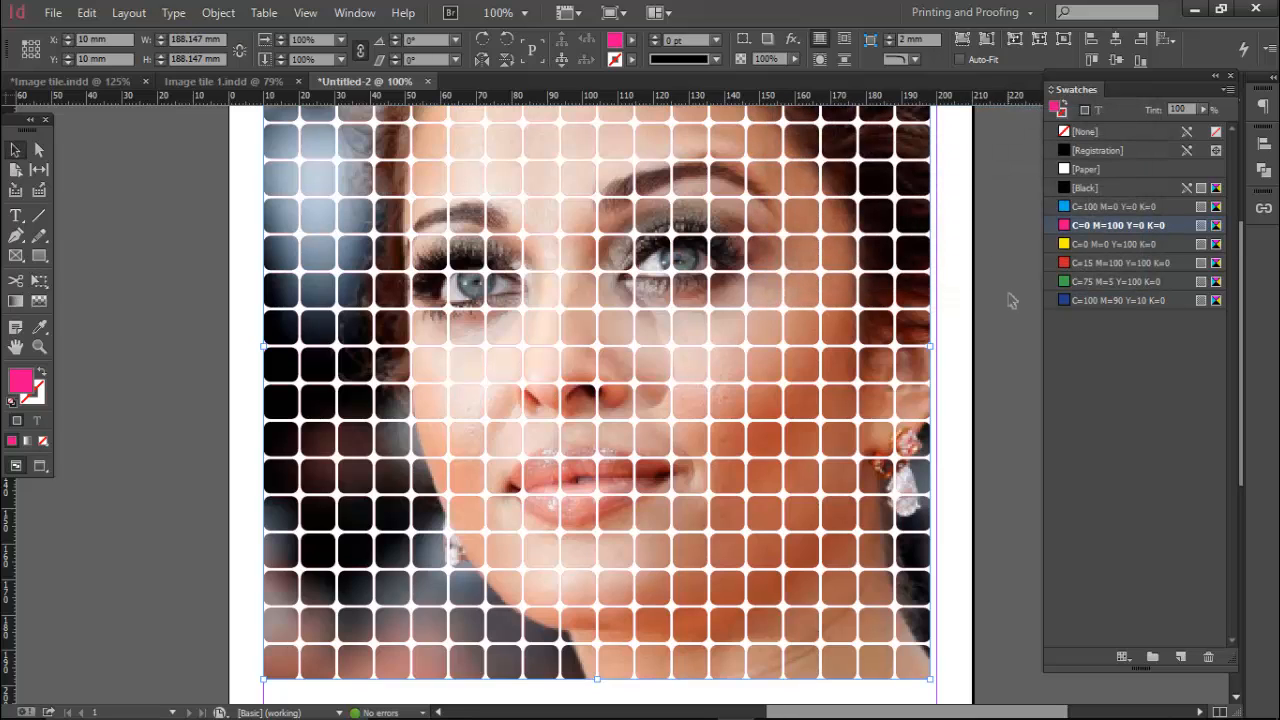
pyautogui.click(1012, 300)
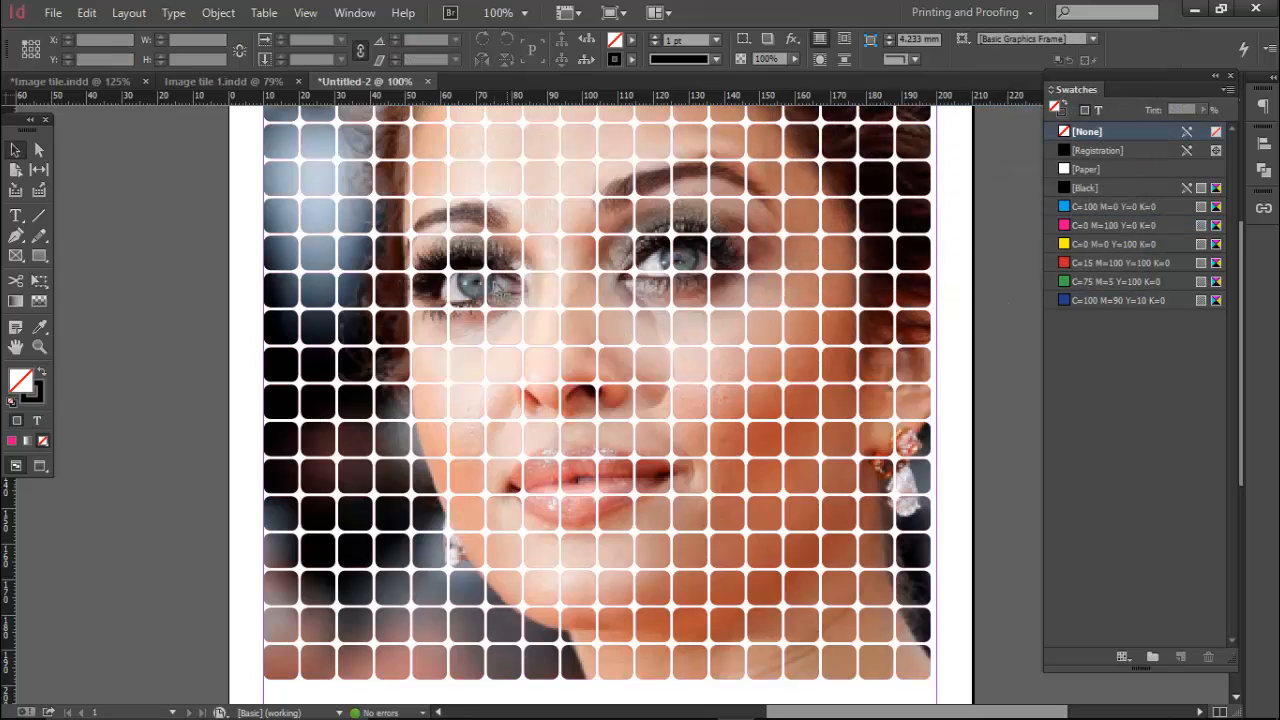
# Step: Add a Bevel and Emboss effect to the tile grid with the size set to 1 mm
pyautogui.click(314, 180)
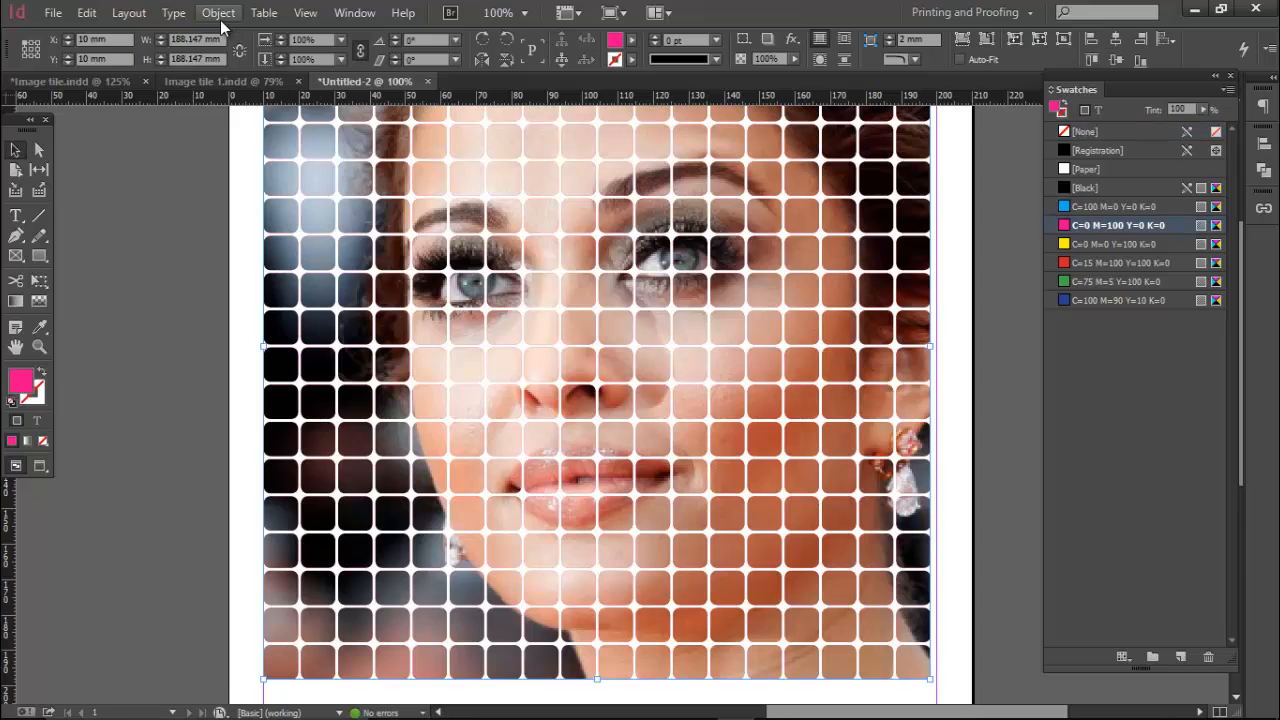
pyautogui.click(219, 14)
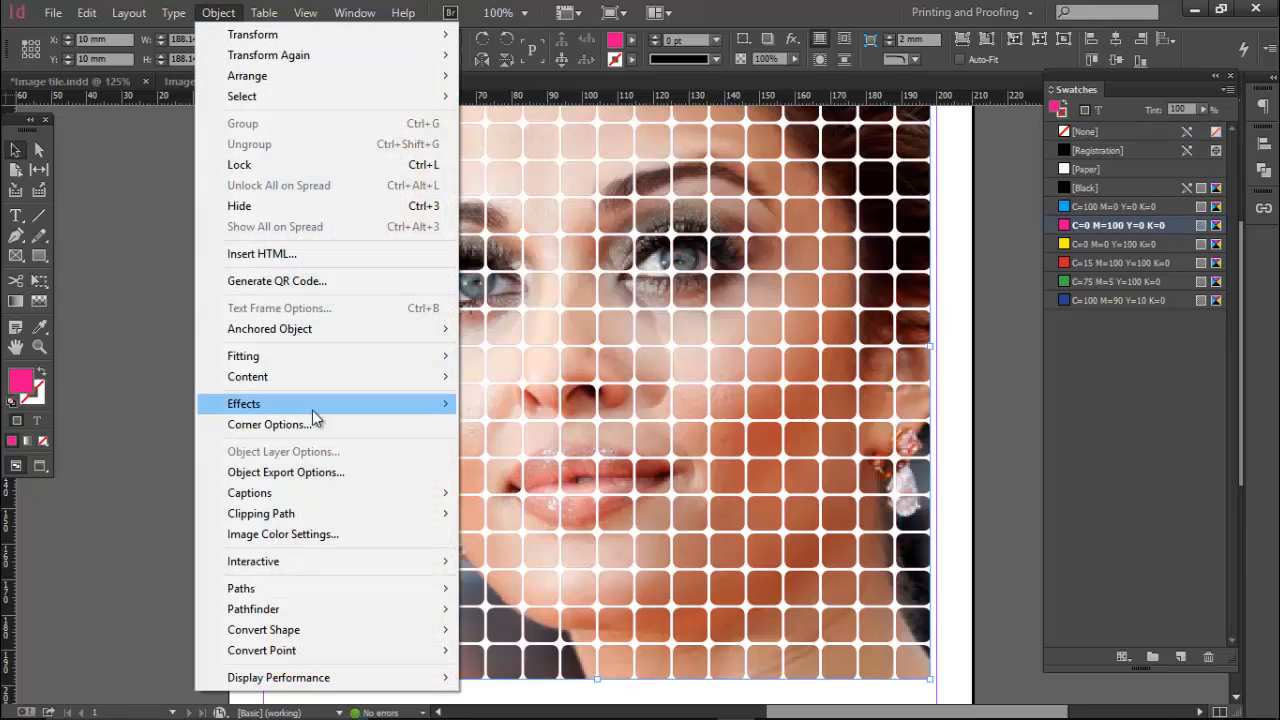
pyautogui.moveTo(311, 413)
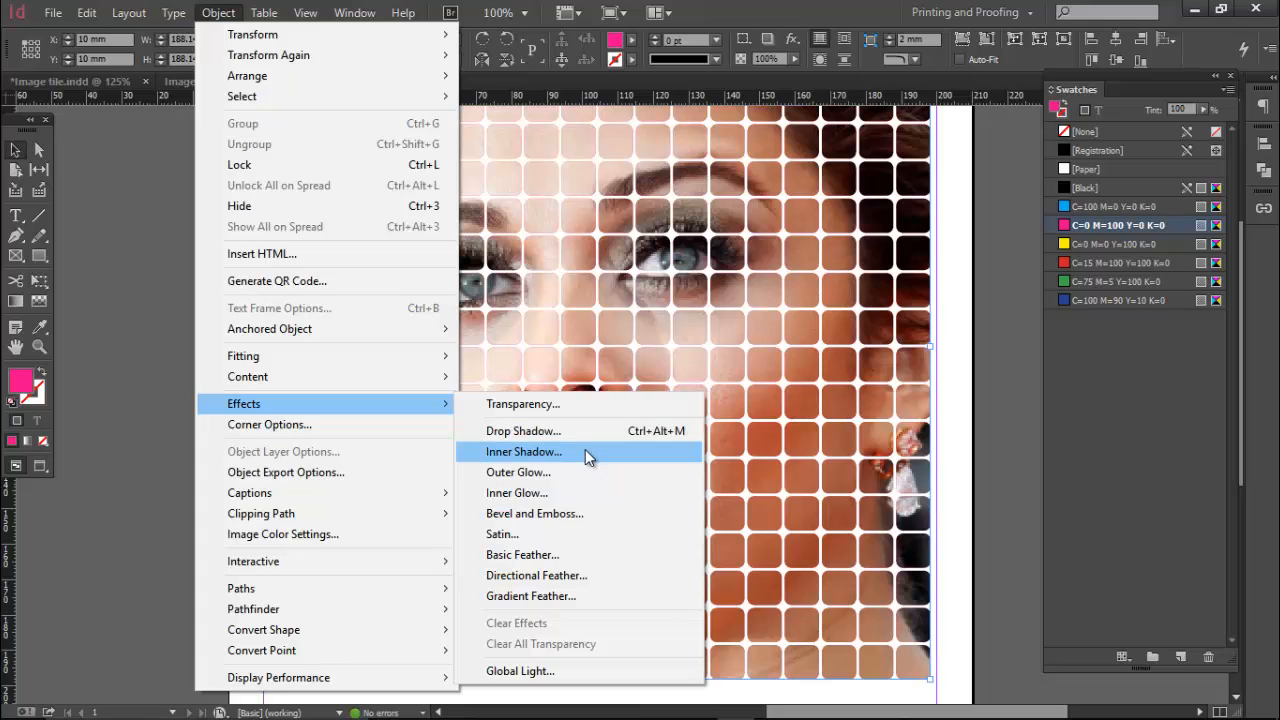
pyautogui.click(594, 515)
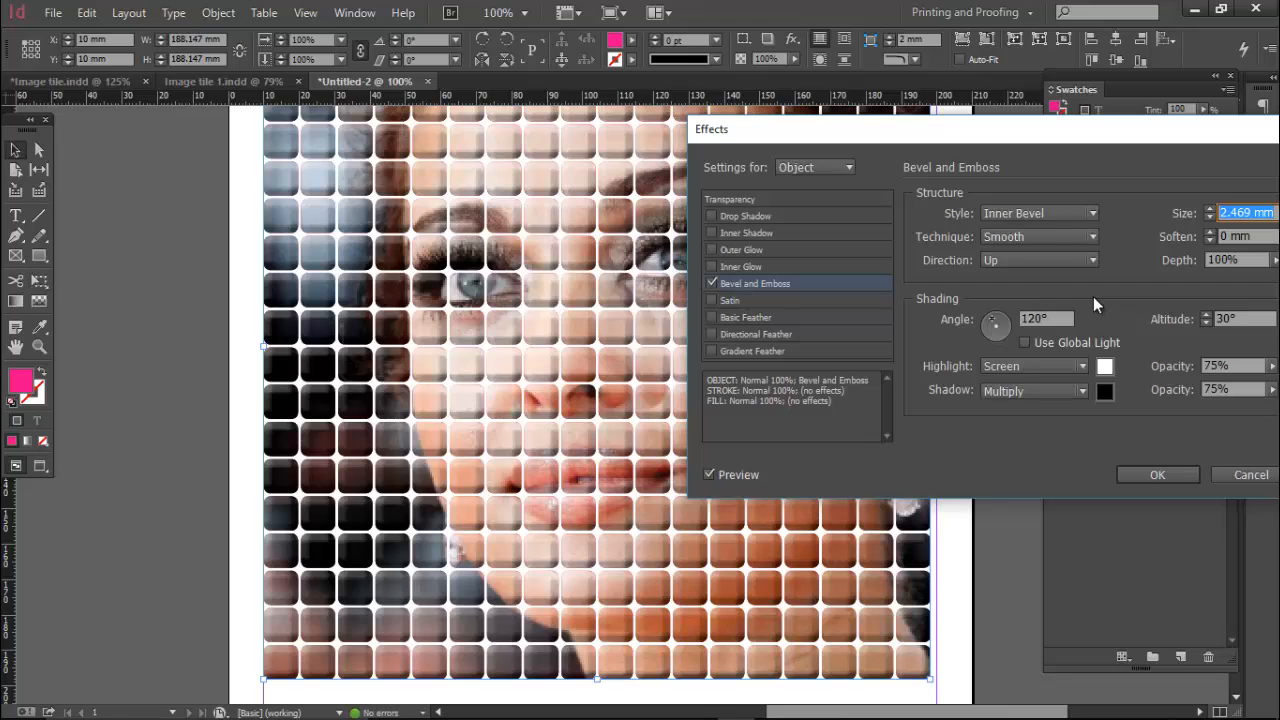
pyautogui.click(1207, 216)
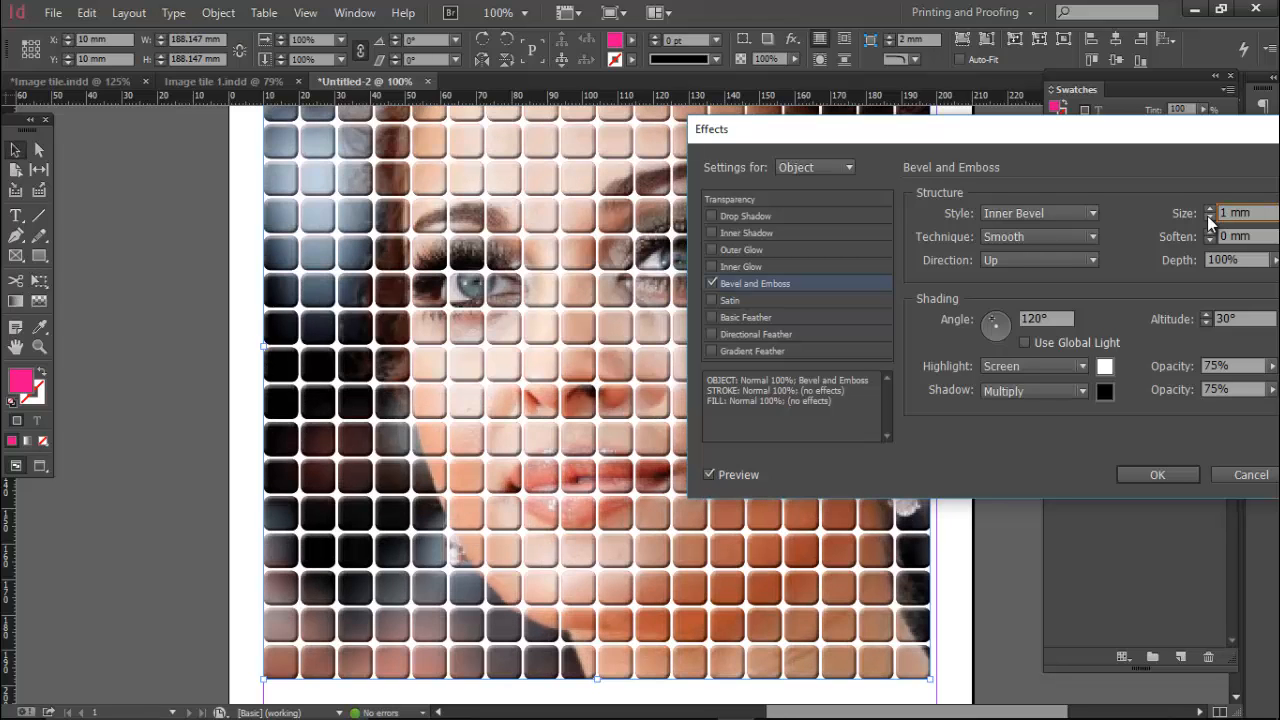
pyautogui.moveTo(1115, 136); pyautogui.dragTo(1076, 114)
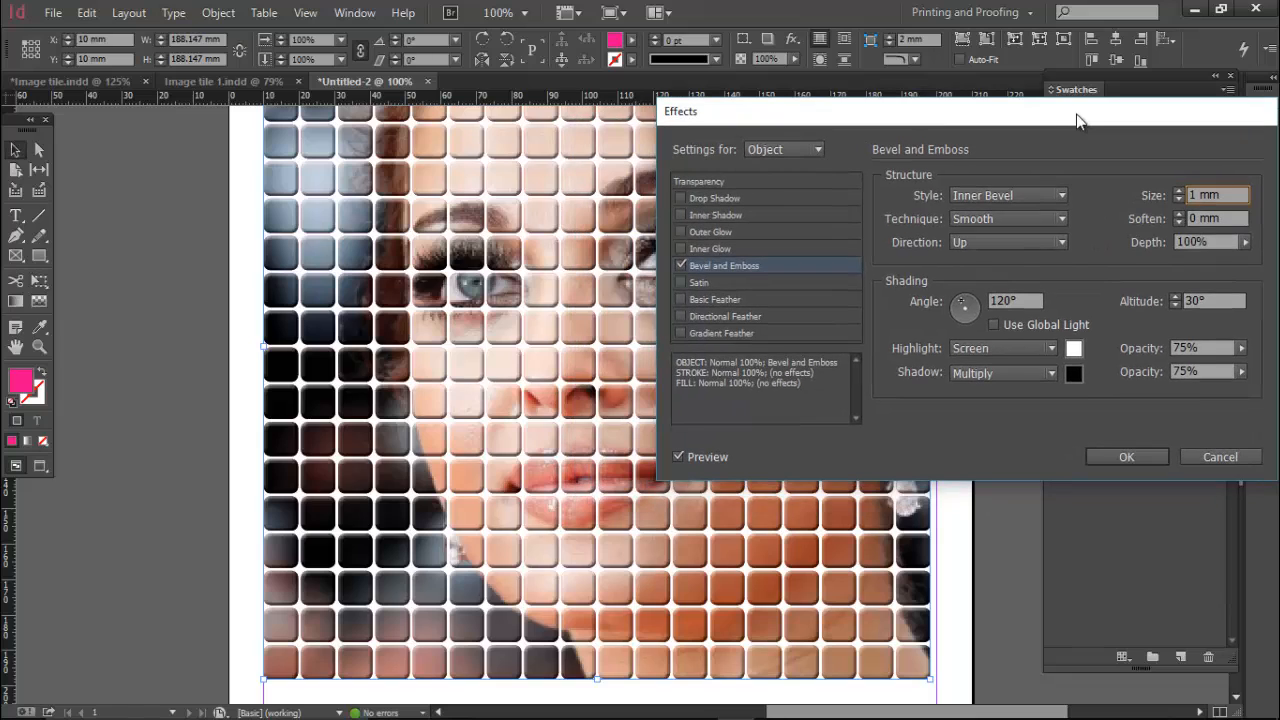
# Step: Set the bevel highlight to Normal mode at 100% opacity, apply the effect, and fit the deselected page in view
pyautogui.click(1006, 347)
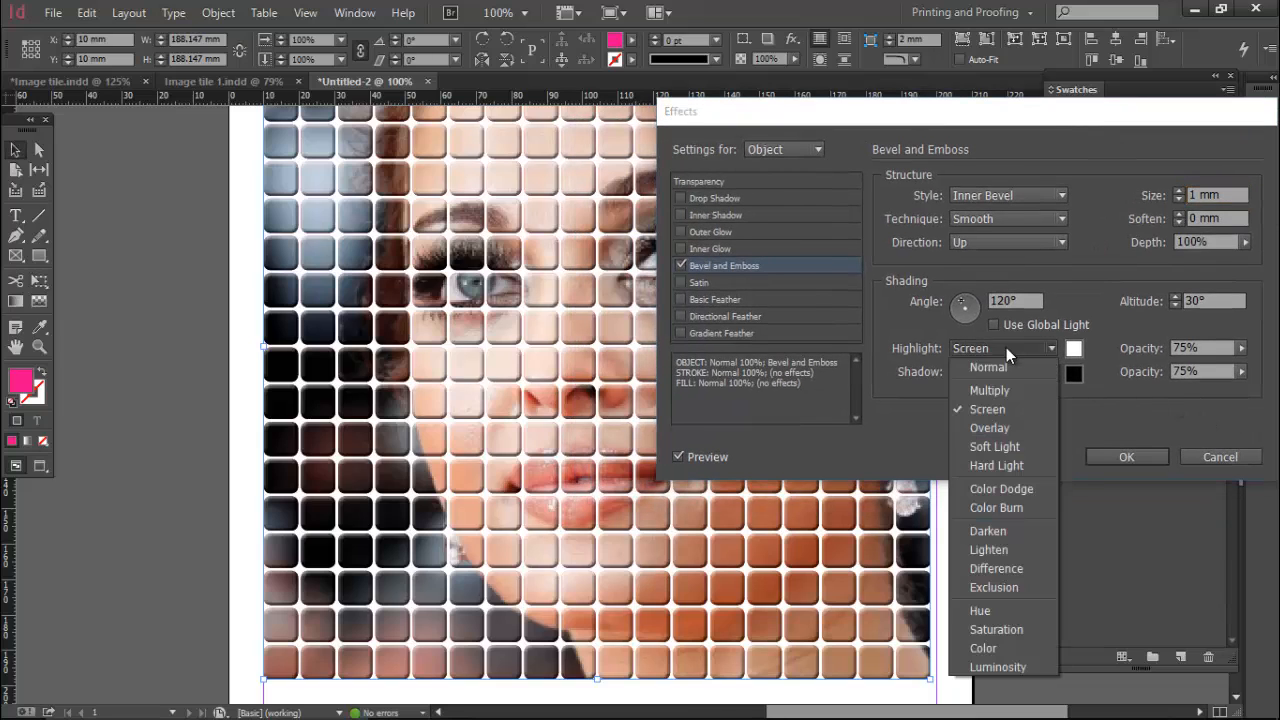
pyautogui.click(1011, 365)
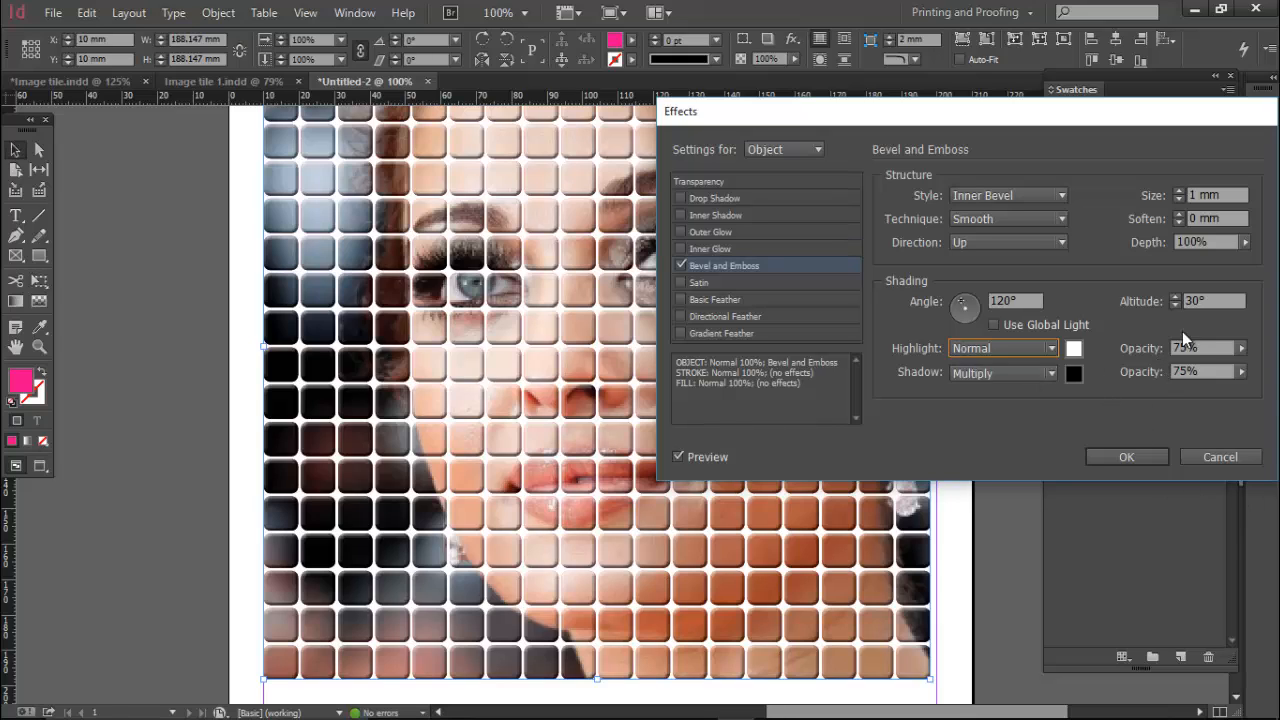
pyautogui.click(1241, 348)
pyautogui.moveTo(1216, 367); pyautogui.dragTo(1256, 371)
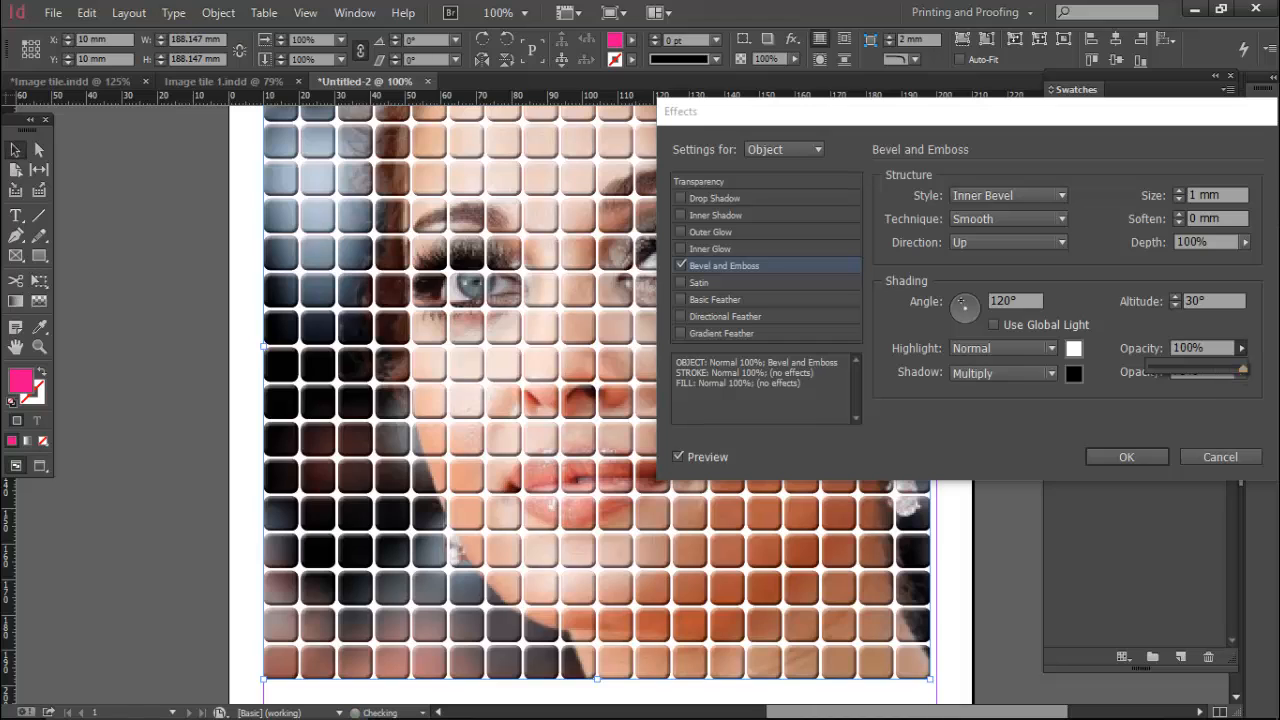
pyautogui.click(1117, 460)
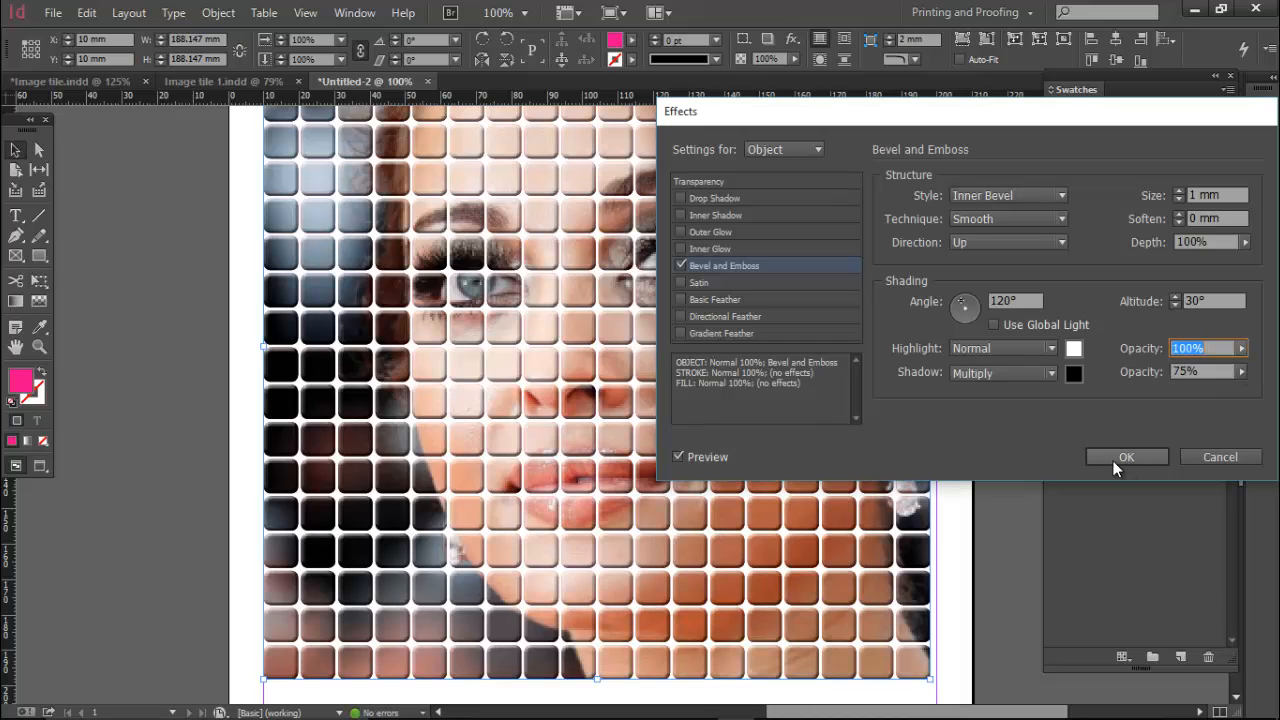
pyautogui.click(1102, 460)
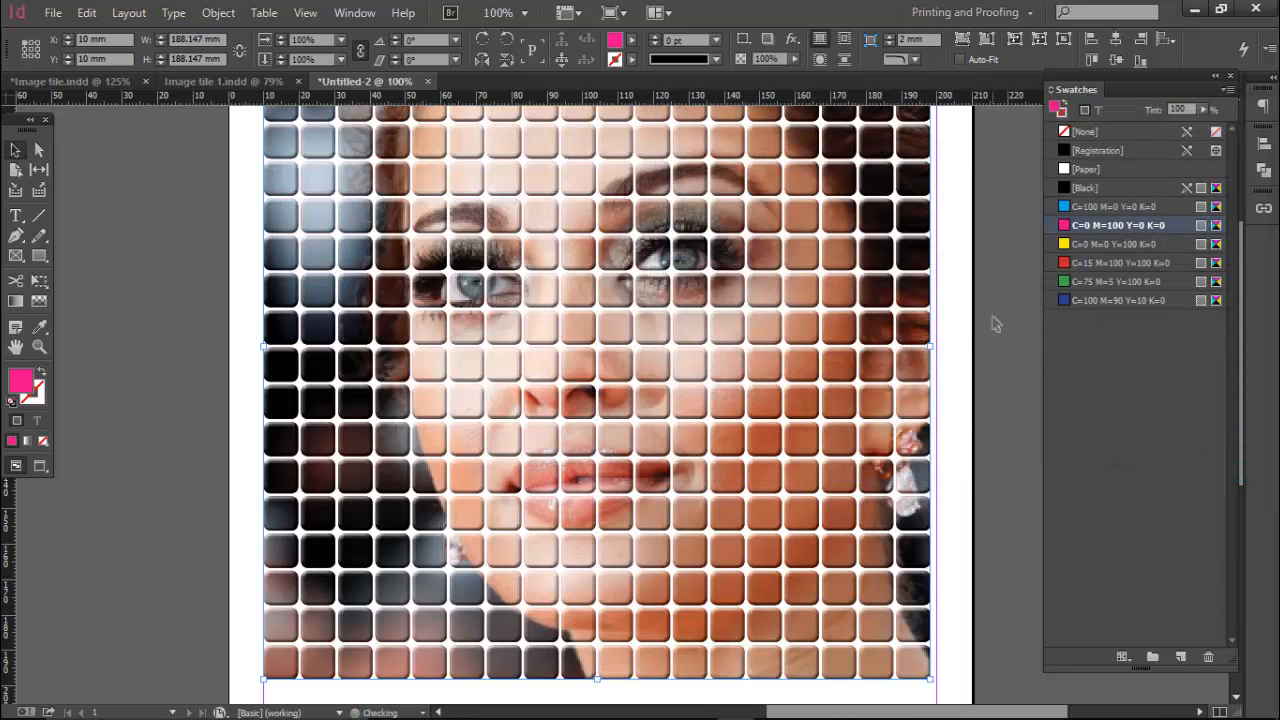
pyautogui.click(990, 328)
pyautogui.hotkey('ctrl', '0')
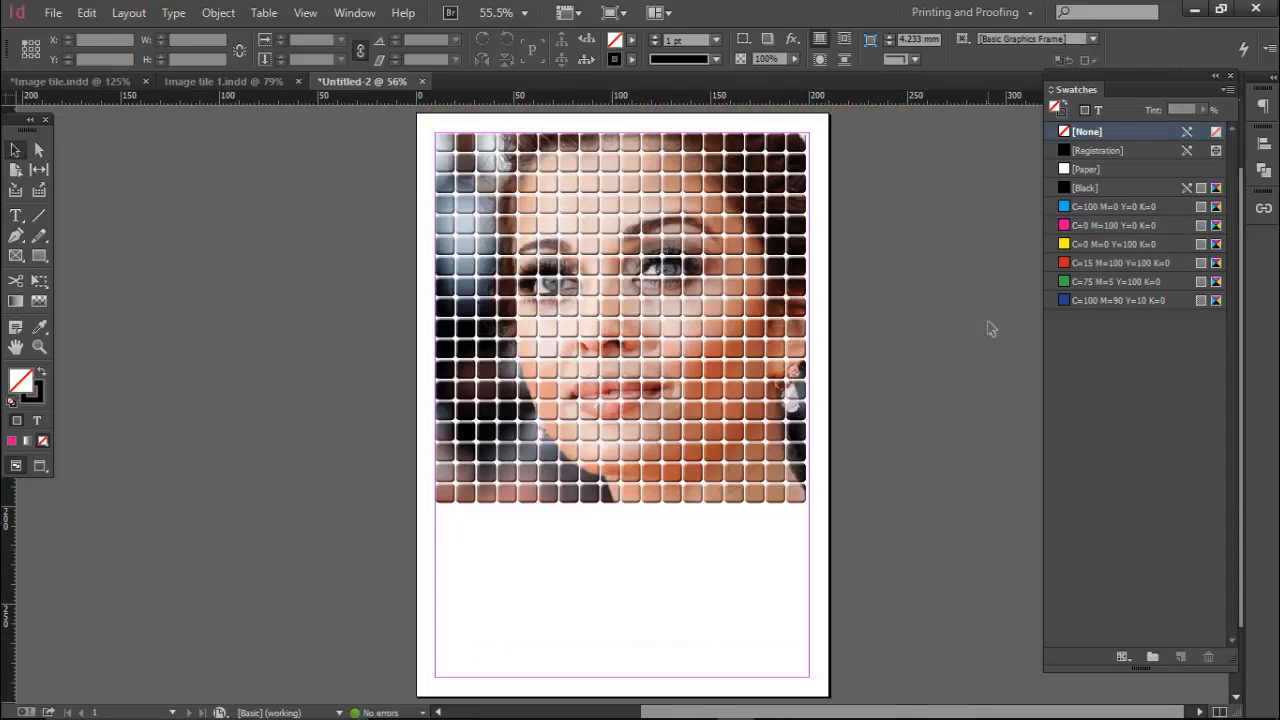